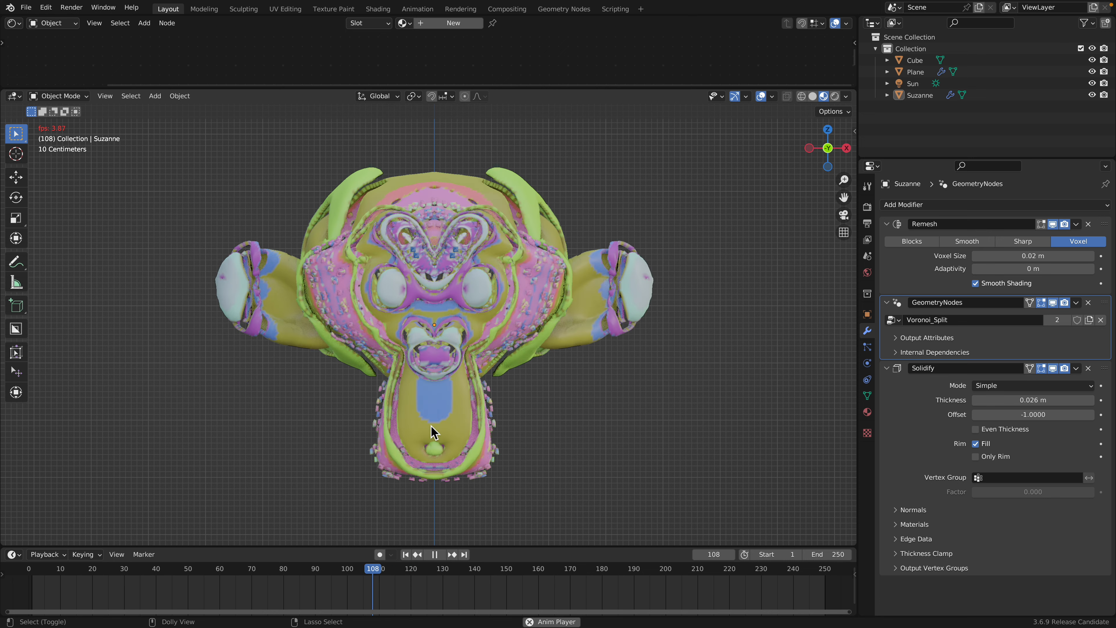
Step: Play the Suzanne animation from its first frame and stop after a few frames
{"action": "key", "text": "space"}
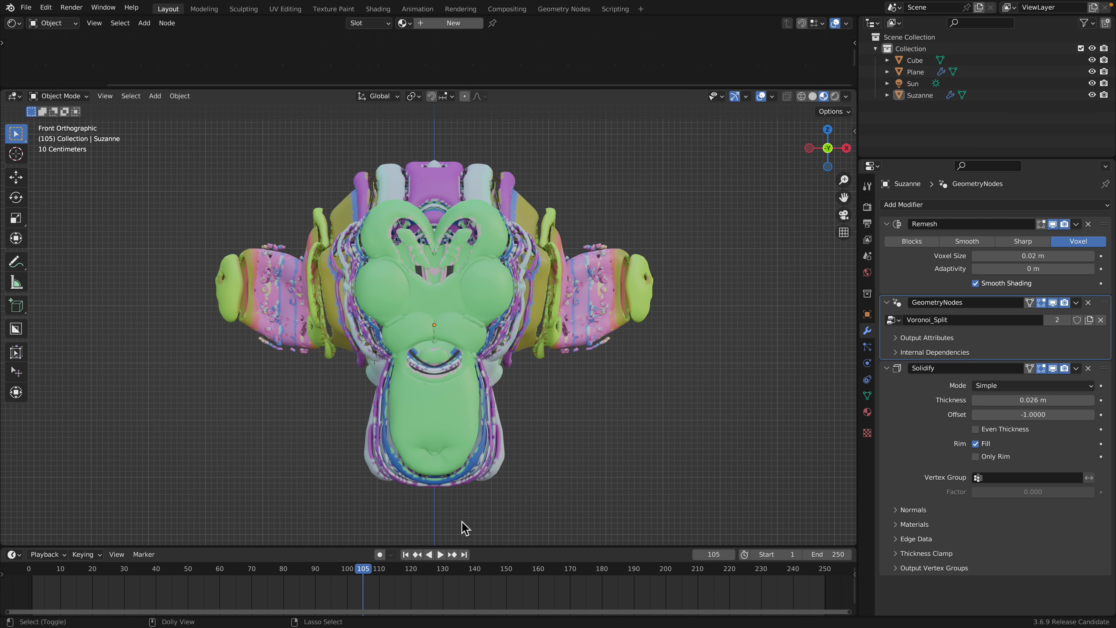
{"action": "left_click", "coordinate": [406, 555]}
{"action": "left_click", "coordinate": [440, 555]}
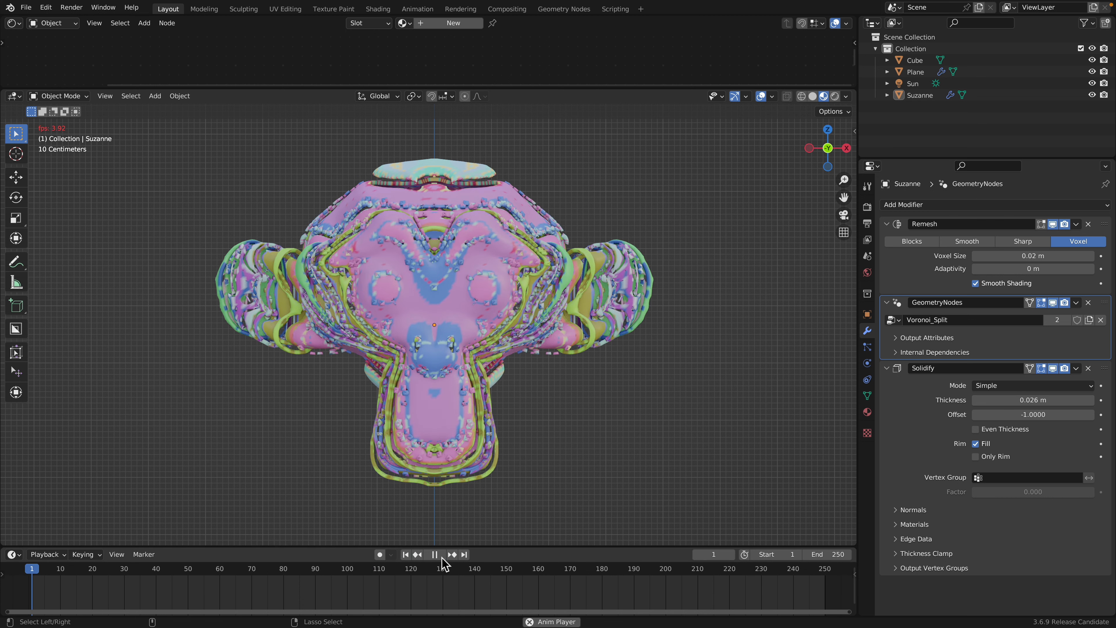
{"action": "key", "text": "space"}
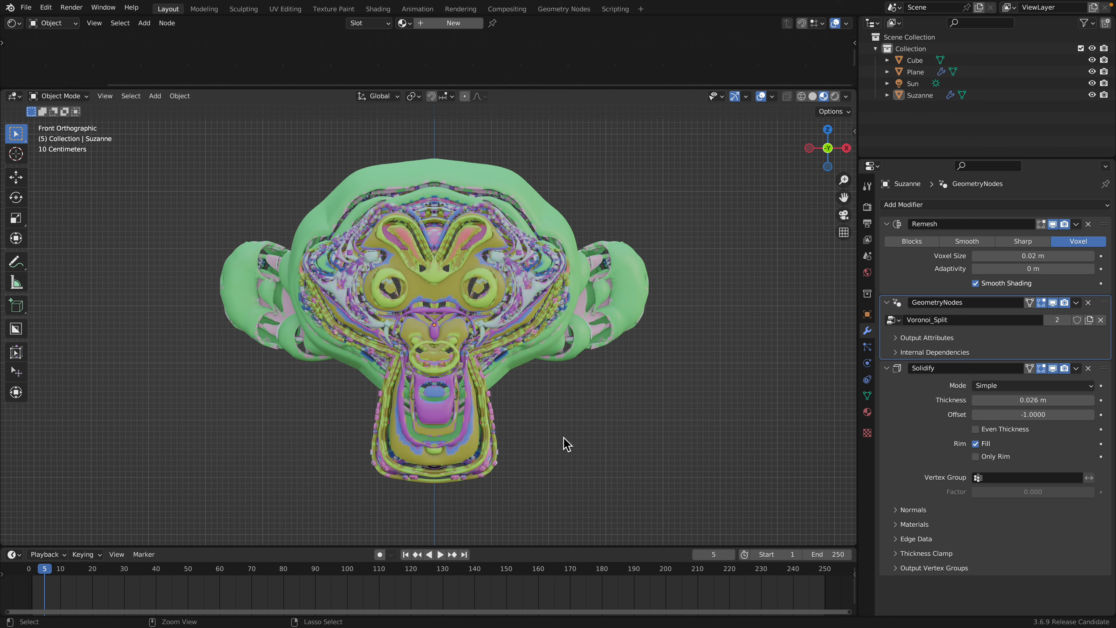
Step: Switch to the browser and skim the panel generator video through its generated mapping, reflatten and curve smoothing sections
{"action": "key", "text": "ctrl+Right"}
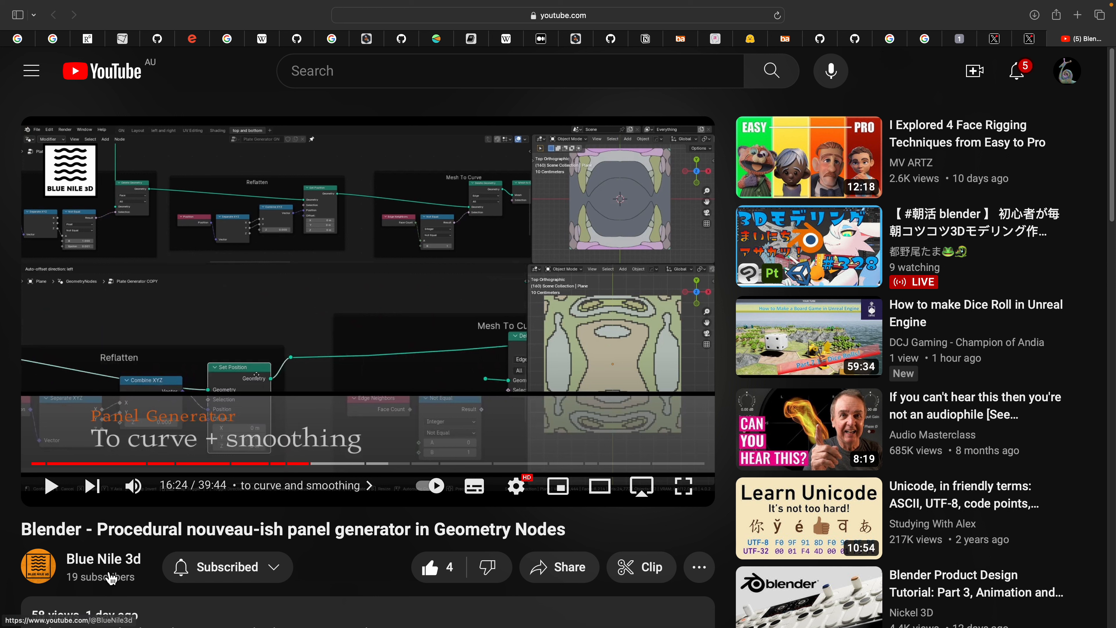
{"action": "left_click_drag", "start_coordinate": [177, 464], "coordinate": [215, 466]}
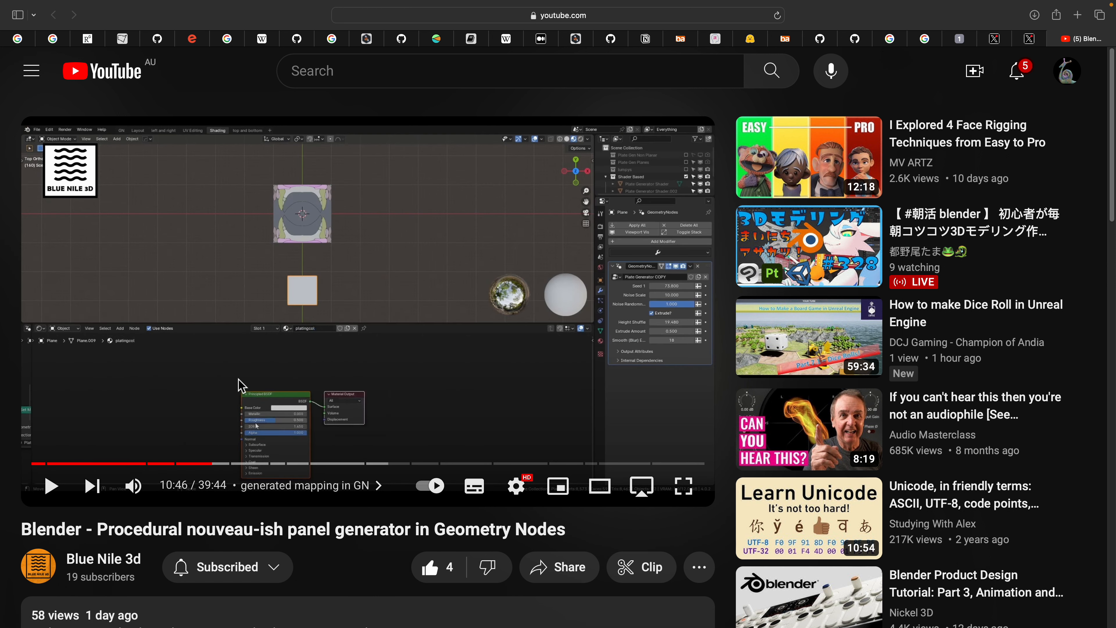
{"action": "left_click", "coordinate": [257, 464]}
{"action": "left_click_drag", "start_coordinate": [317, 469], "coordinate": [191, 470]}
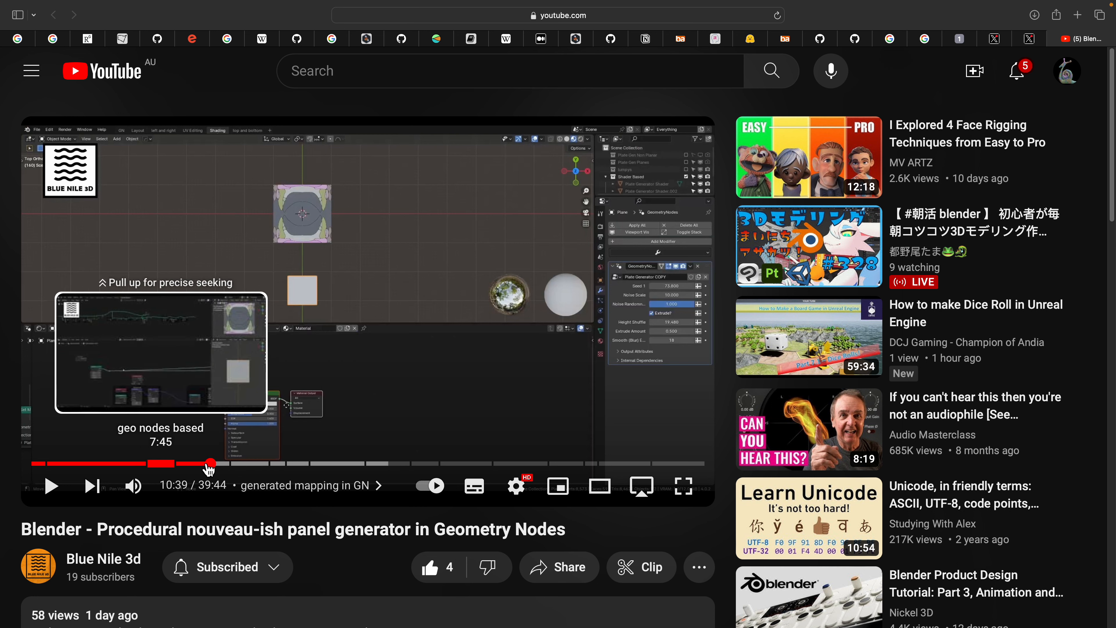
{"action": "left_click", "coordinate": [299, 469]}
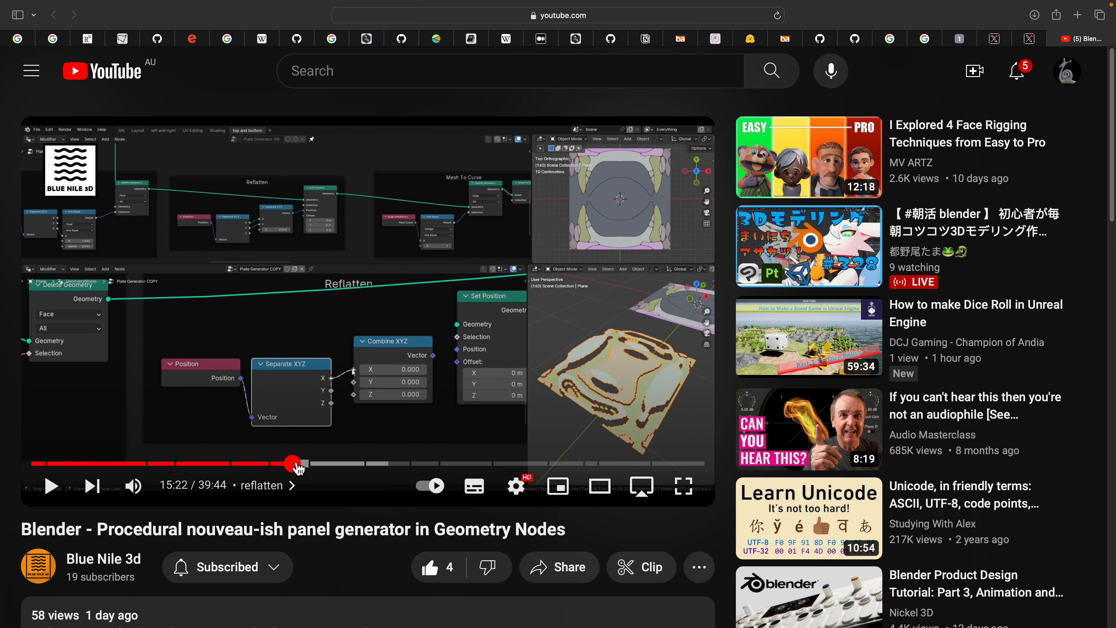
{"action": "left_click_drag", "start_coordinate": [299, 468], "coordinate": [332, 468]}
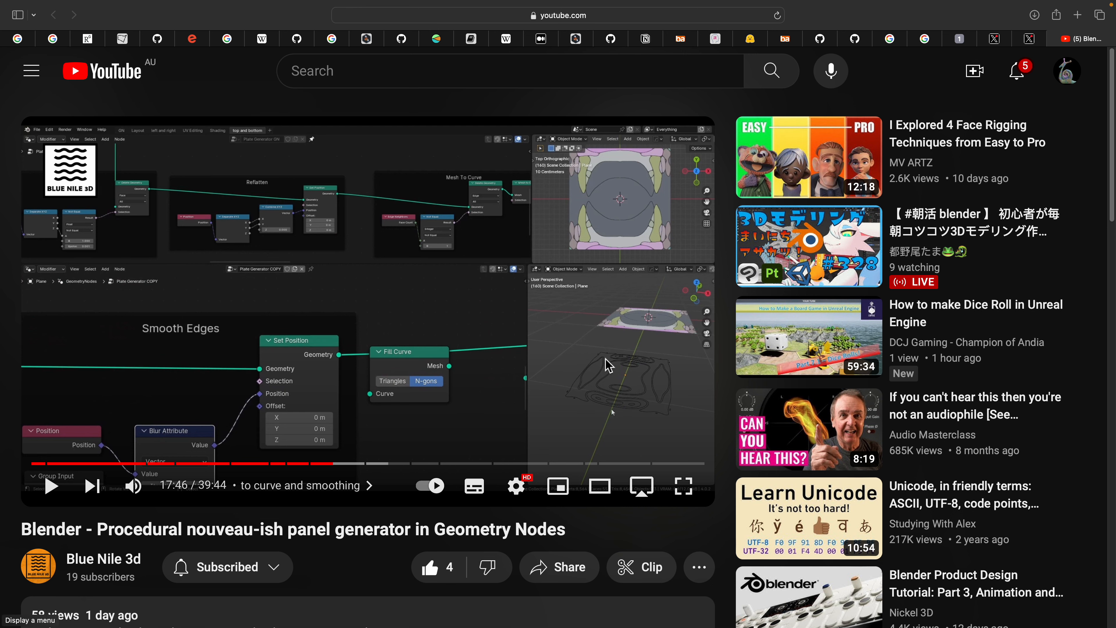
Step: Return to Blender and examine the animated Suzanne in perspective, playing a few frames at a time
{"action": "key", "text": "ctrl+Left"}
{"action": "middle_click_drag", "start_coordinate": [606, 359], "coordinate": [550, 331]}
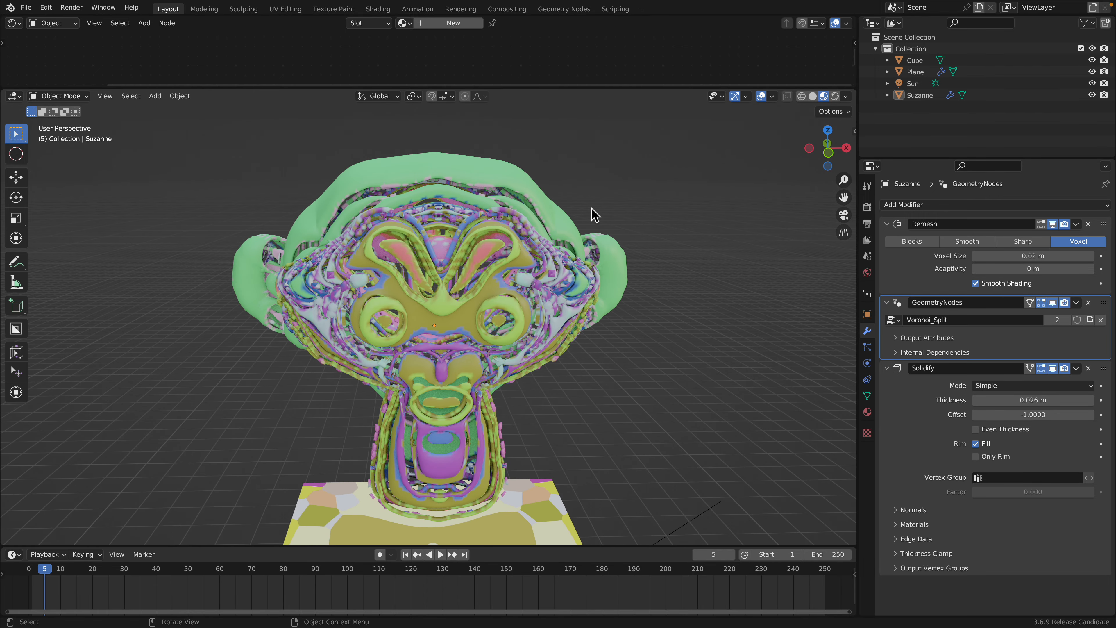
{"action": "key", "text": "space"}
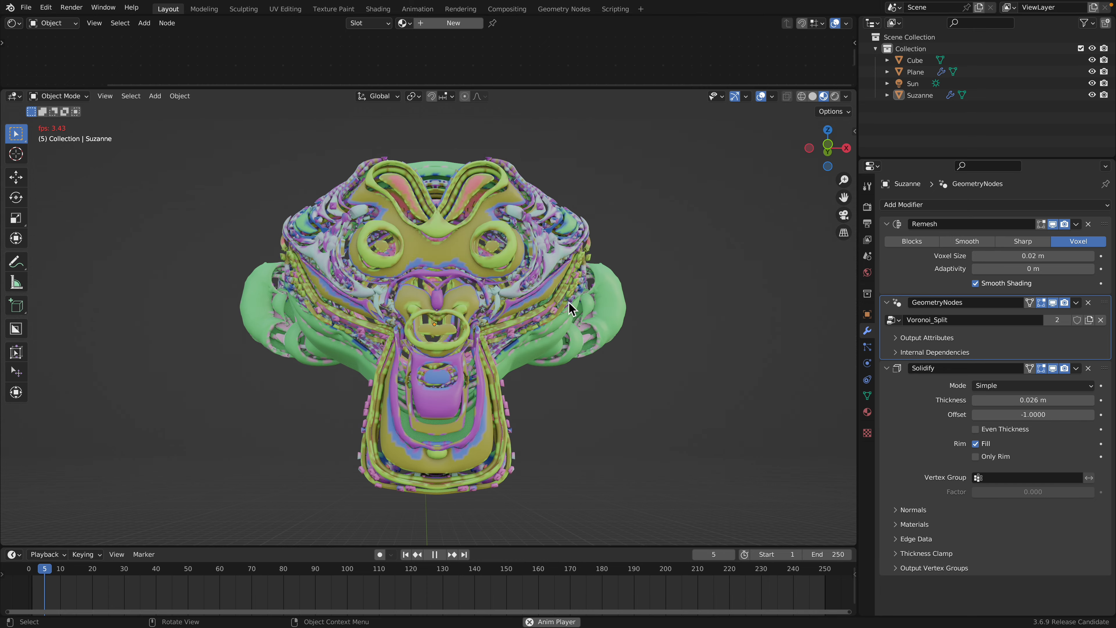
{"action": "key", "text": "space"}
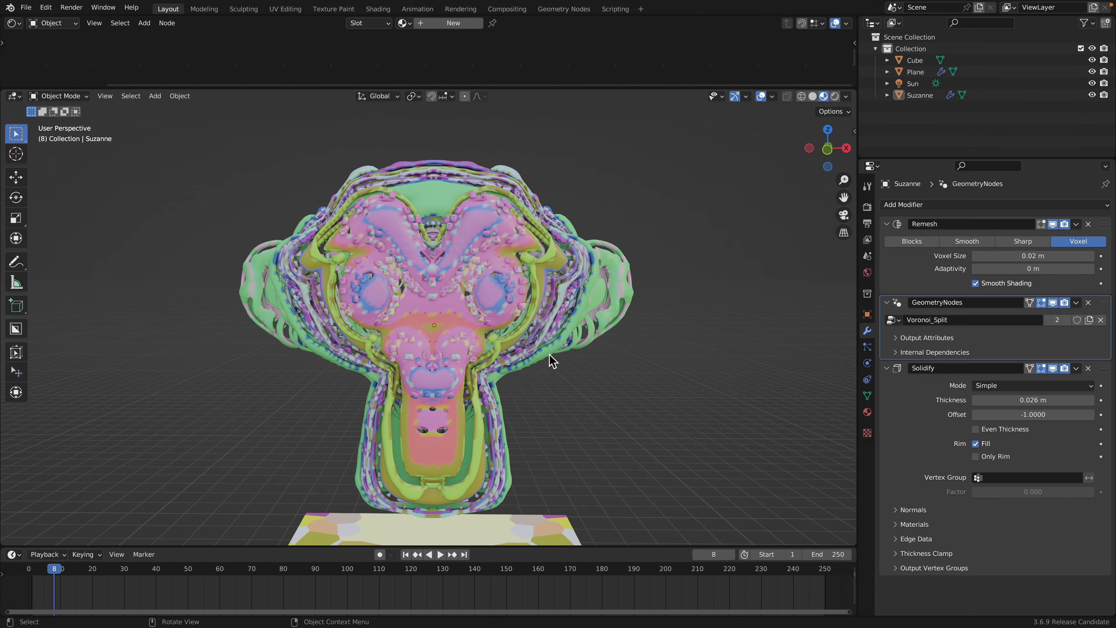
{"action": "mouse_move", "coordinate": [551, 360]}
{"action": "middle_mouse_down"}
{"action": "mouse_move", "coordinate": [587, 364]}
{"action": "mouse_move", "coordinate": [579, 343]}
{"action": "mouse_move", "coordinate": [528, 346]}
{"action": "mouse_move", "coordinate": [508, 335]}
{"action": "mouse_move", "coordinate": [548, 347]}
{"action": "middle_mouse_up"}
{"action": "key", "text": "space"}
{"action": "key", "text": "space"}
Step: Hide Suzanne and select the patterned cube beneath it
{"action": "scroll", "coordinate": [550, 354], "scroll_direction": "down", "scroll_amount": 4}
{"action": "middle_click_drag", "start_coordinate": [543, 437], "coordinate": [500, 399]}
{"action": "left_click", "coordinate": [515, 379]}
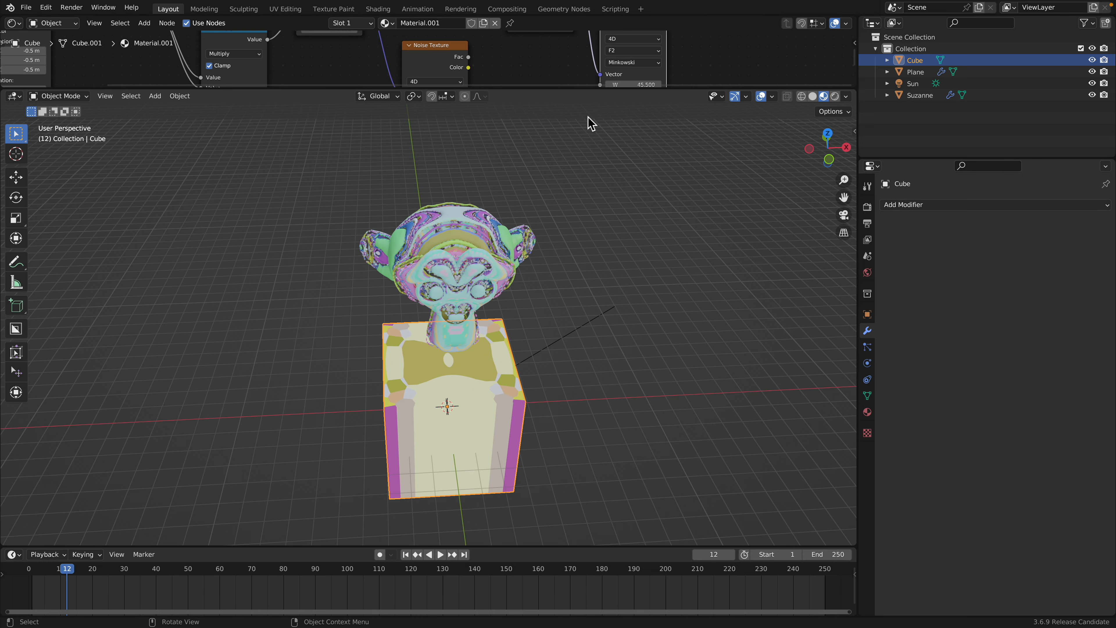
{"action": "left_click_drag", "start_coordinate": [591, 89], "coordinate": [567, 194]}
{"action": "left_click", "coordinate": [523, 308]}
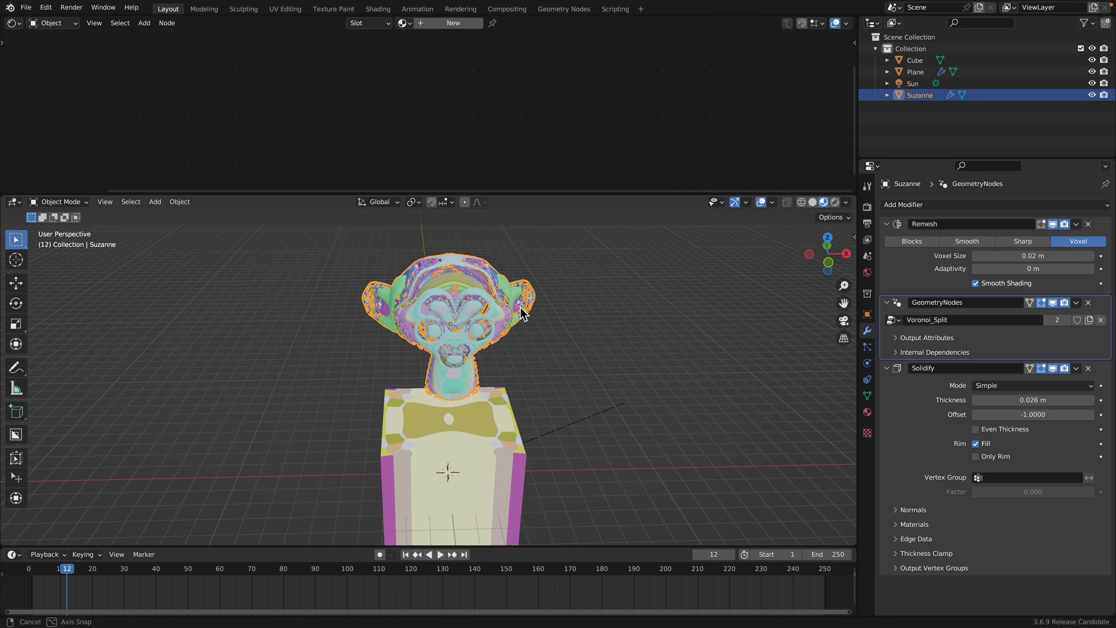
{"action": "key", "text": "h"}
{"action": "left_click", "coordinate": [509, 341]}
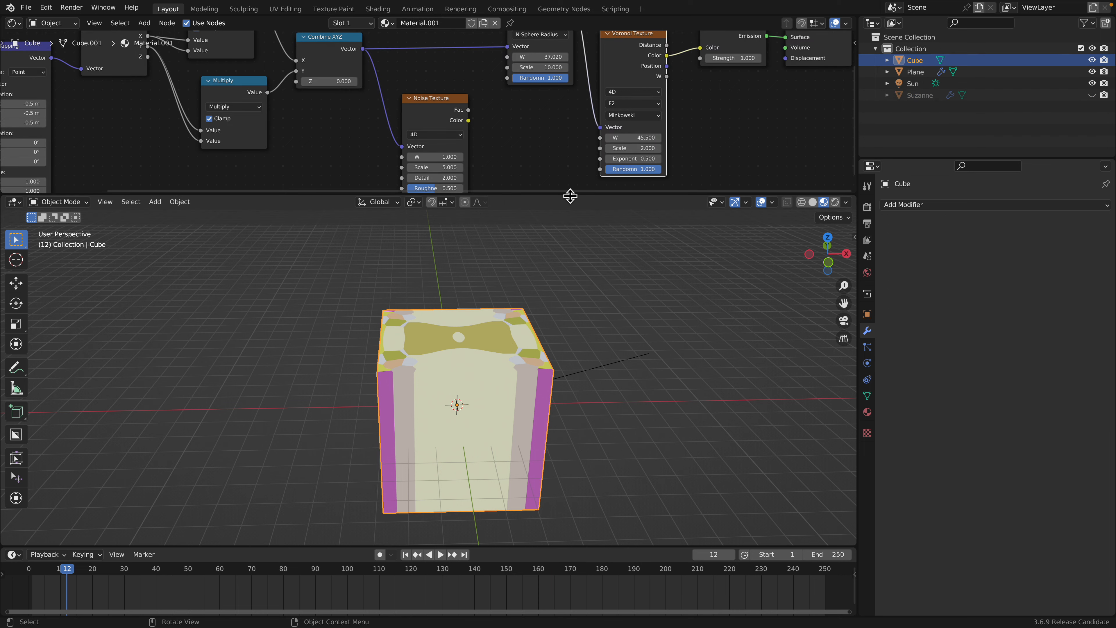
Step: Enlarge the shader editor to show the cube's material node chain starting from Texture Coordinate
{"action": "left_click_drag", "start_coordinate": [571, 197], "coordinate": [576, 265]}
{"action": "middle_click_drag", "start_coordinate": [571, 358], "coordinate": [560, 416]}
{"action": "scroll", "coordinate": [510, 180], "scroll_direction": "down", "scroll_amount": 1}
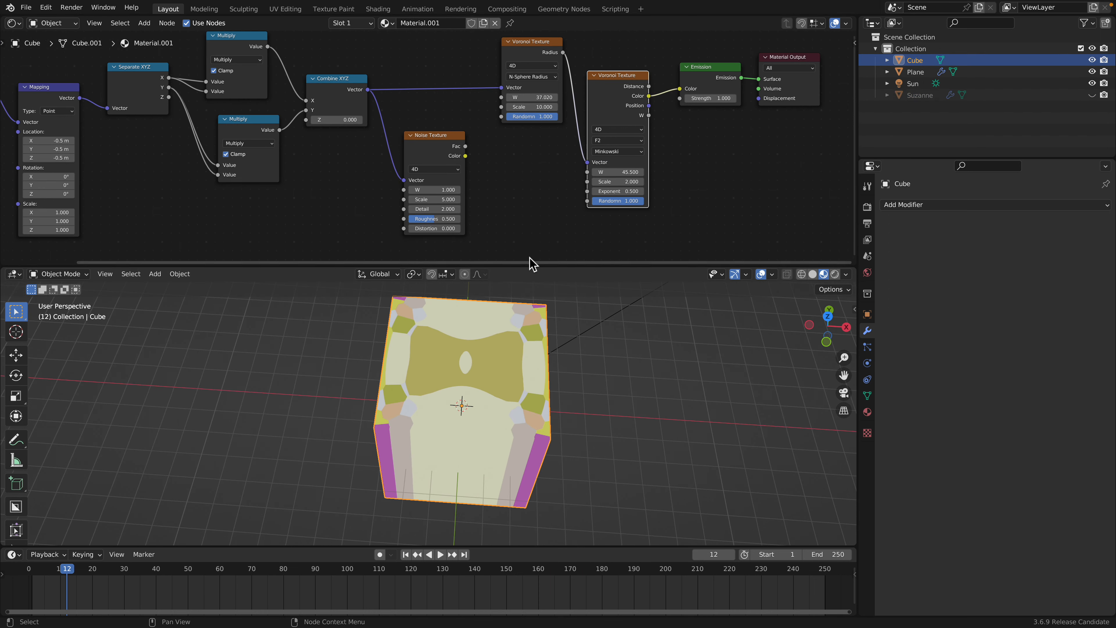
{"action": "left_click_drag", "start_coordinate": [533, 265], "coordinate": [537, 325]}
{"action": "middle_click_drag", "start_coordinate": [486, 414], "coordinate": [434, 431], "text": "shift"}
{"action": "scroll", "coordinate": [374, 249], "scroll_direction": "down", "scroll_amount": 1}
{"action": "middle_click_drag", "start_coordinate": [373, 249], "coordinate": [503, 264]}
{"action": "scroll", "coordinate": [377, 233], "scroll_direction": "up", "scroll_amount": 2}
{"action": "scroll", "coordinate": [378, 230], "scroll_direction": "down", "scroll_amount": 1}
{"action": "middle_click_drag", "start_coordinate": [422, 367], "coordinate": [441, 560]}
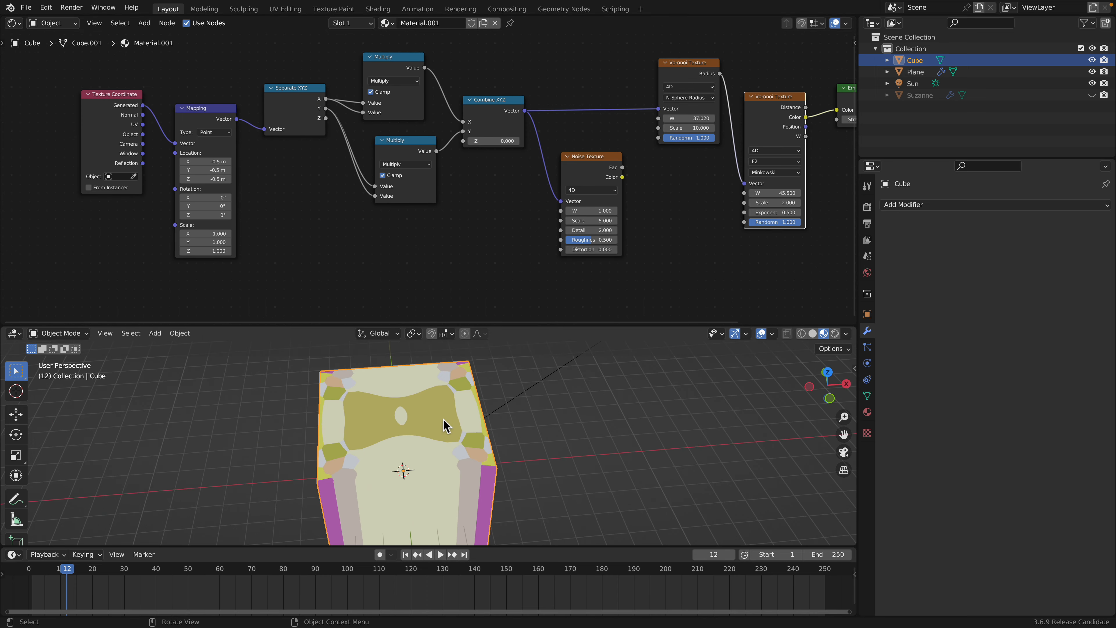
{"action": "left_click", "coordinate": [193, 109]}
{"action": "key", "text": "h"}
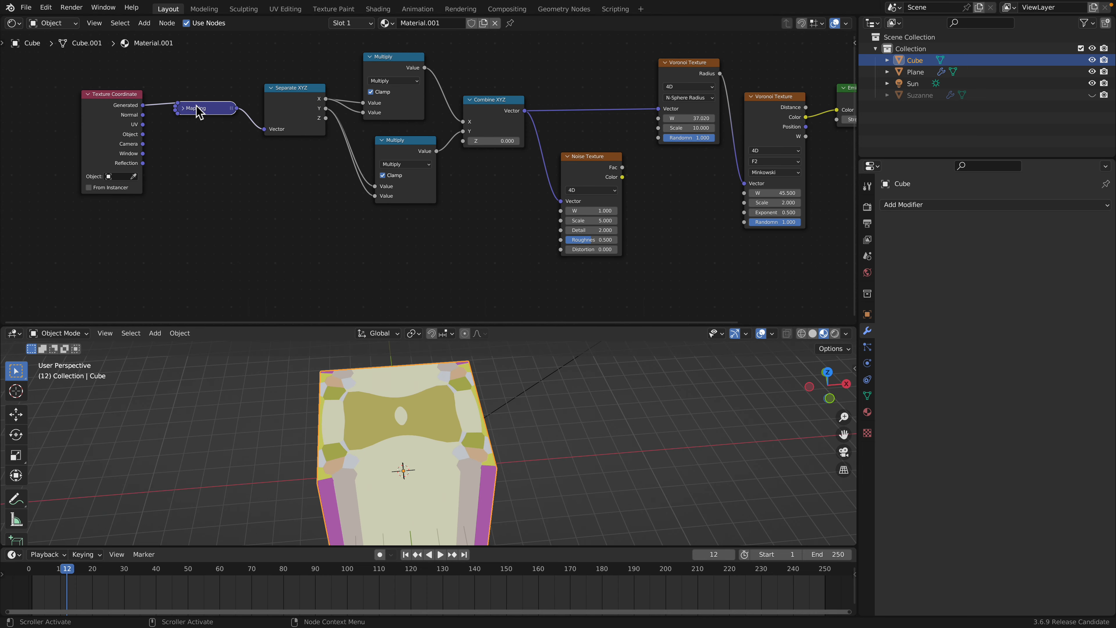
{"action": "left_click", "coordinate": [182, 108]}
{"action": "left_click_drag", "start_coordinate": [197, 110], "coordinate": [185, 104]}
{"action": "key", "text": "ctrl+Right"}
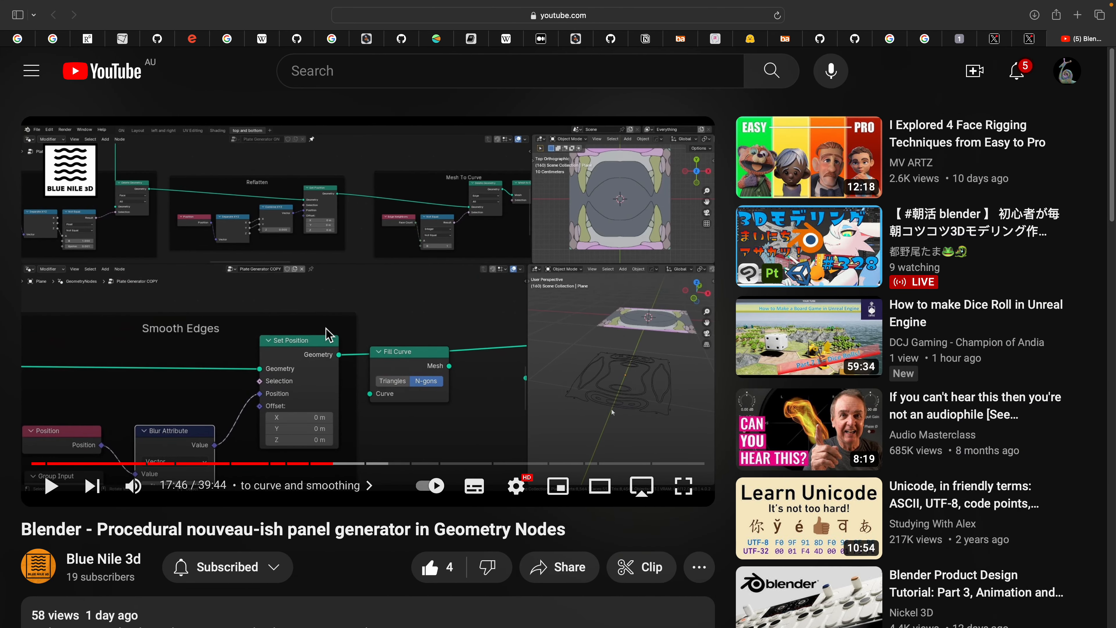
{"action": "key", "text": "ctrl+Left"}
Step: Nudge the Mapping and Texture Coordinate nodes slightly at the start of the cube's material chain
{"action": "left_click_drag", "start_coordinate": [177, 109], "coordinate": [182, 105]}
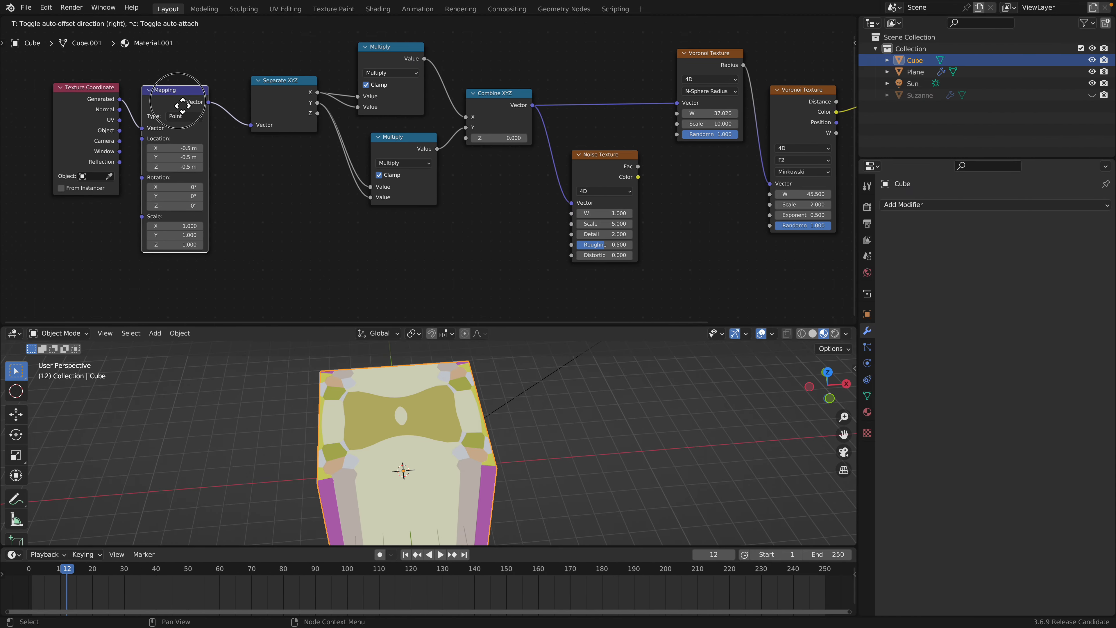
{"action": "left_click", "coordinate": [286, 104]}
{"action": "scroll", "coordinate": [196, 134], "scroll_direction": "up", "scroll_amount": 2}
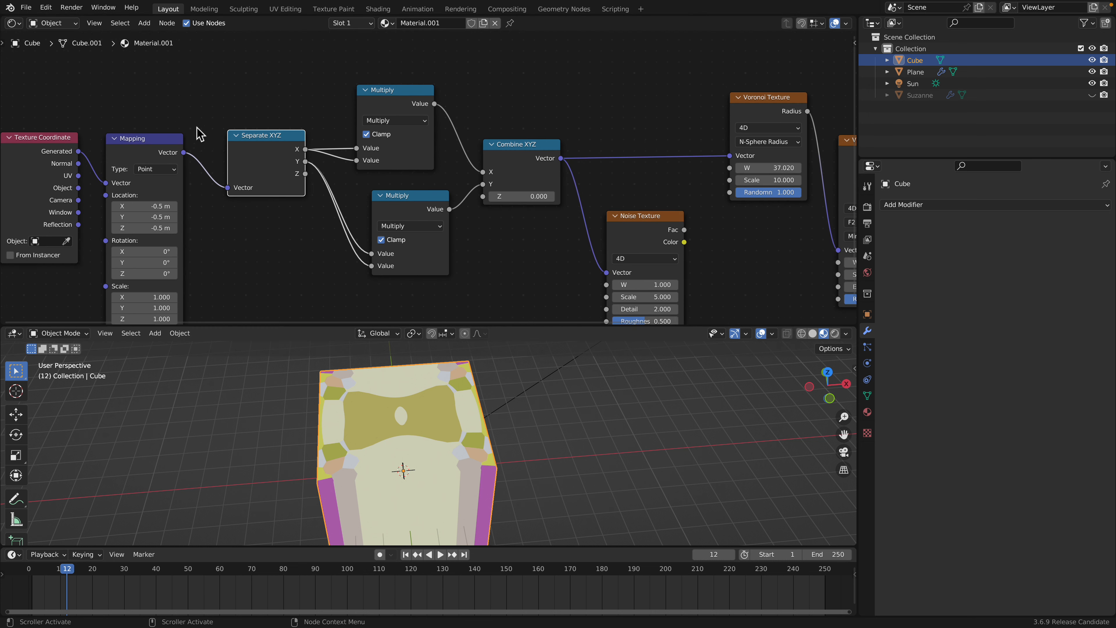
{"action": "middle_click_drag", "start_coordinate": [196, 127], "coordinate": [259, 110]}
{"action": "left_click_drag", "start_coordinate": [192, 131], "coordinate": [193, 123]}
{"action": "middle_click_drag", "start_coordinate": [119, 126], "coordinate": [110, 119]}
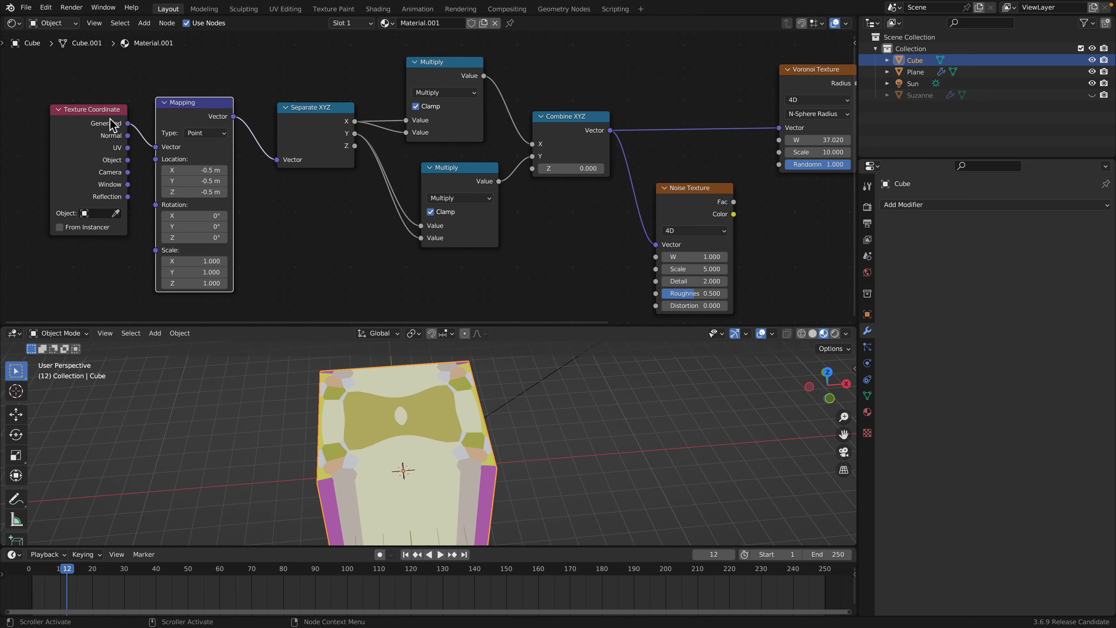
{"action": "left_click_drag", "start_coordinate": [113, 117], "coordinate": [166, 104]}
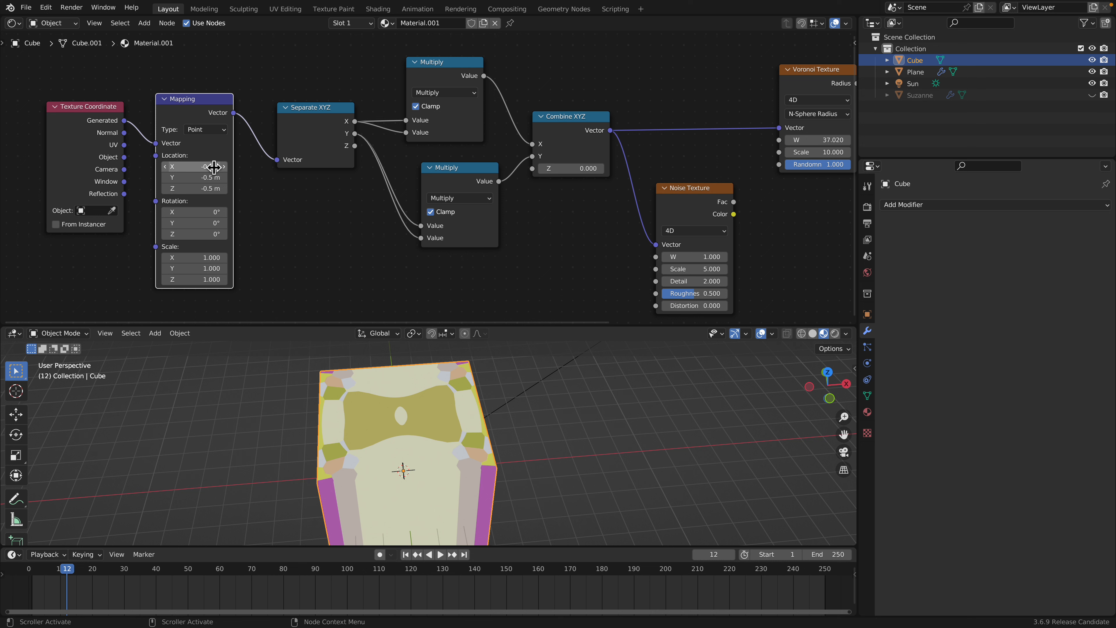
Step: Realign the two Multiply nodes, the Combine XYZ node and the Noise Texture node in the cube's material
{"action": "middle_click_drag", "start_coordinate": [312, 138], "coordinate": [230, 164]}
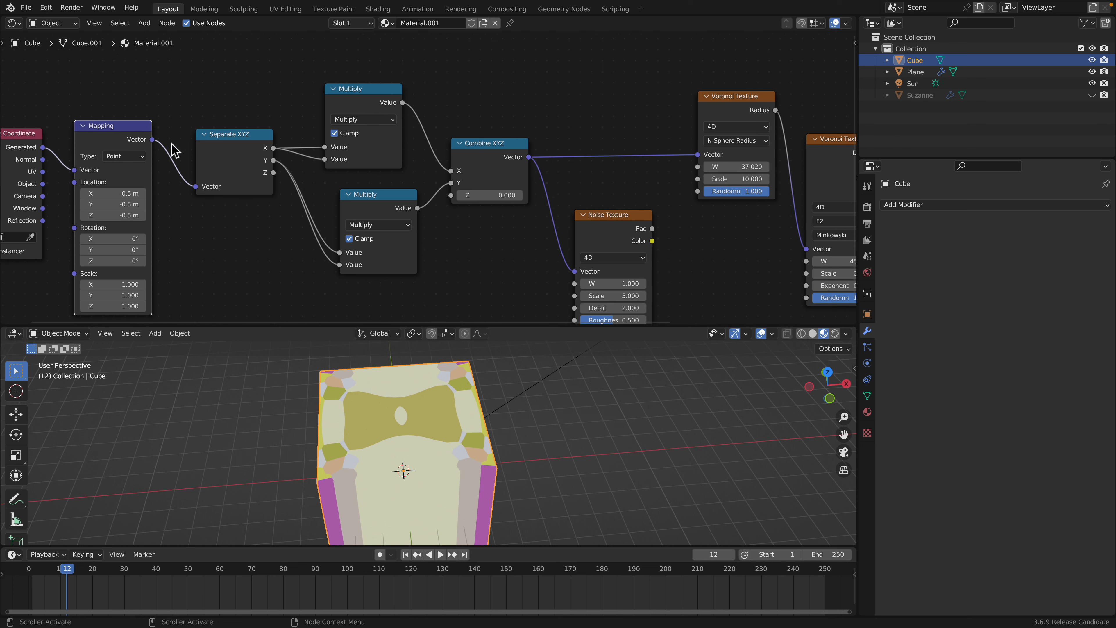
{"action": "left_click_drag", "start_coordinate": [364, 93], "coordinate": [362, 88]}
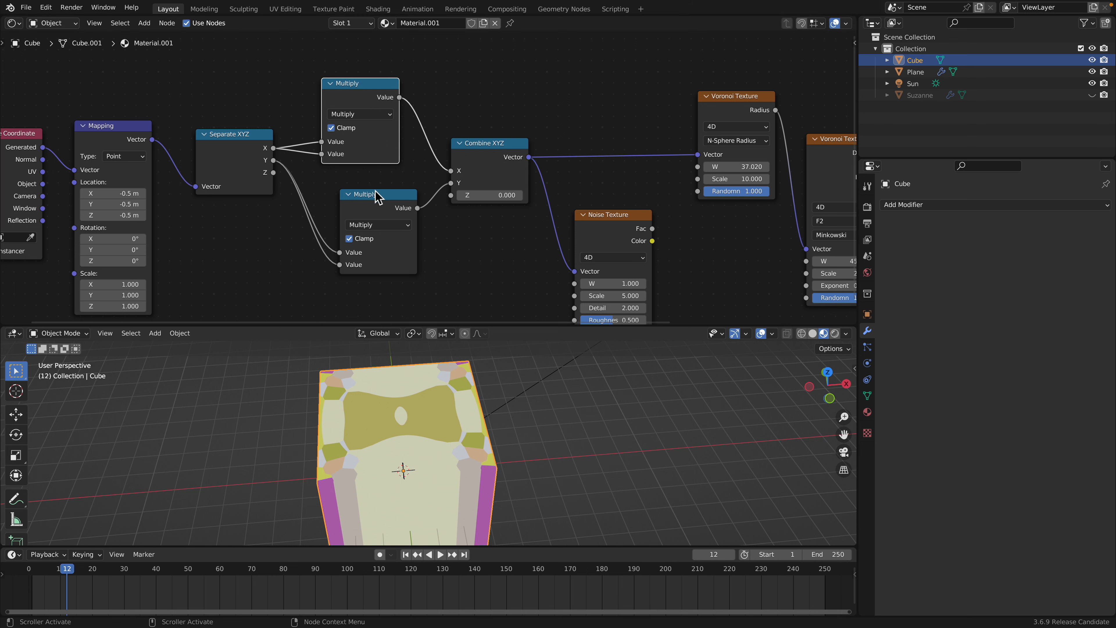
{"action": "left_click_drag", "start_coordinate": [376, 192], "coordinate": [362, 191]}
{"action": "middle_click_drag", "start_coordinate": [385, 107], "coordinate": [317, 117]}
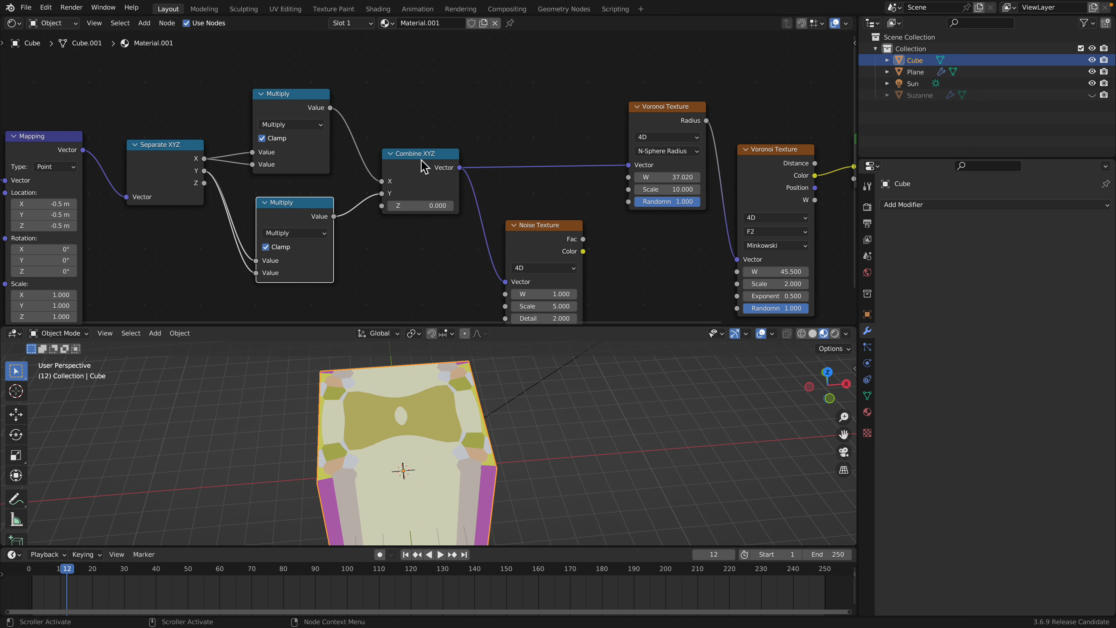
{"action": "left_click_drag", "start_coordinate": [423, 165], "coordinate": [423, 158]}
{"action": "middle_click_drag", "start_coordinate": [449, 176], "coordinate": [290, 161]}
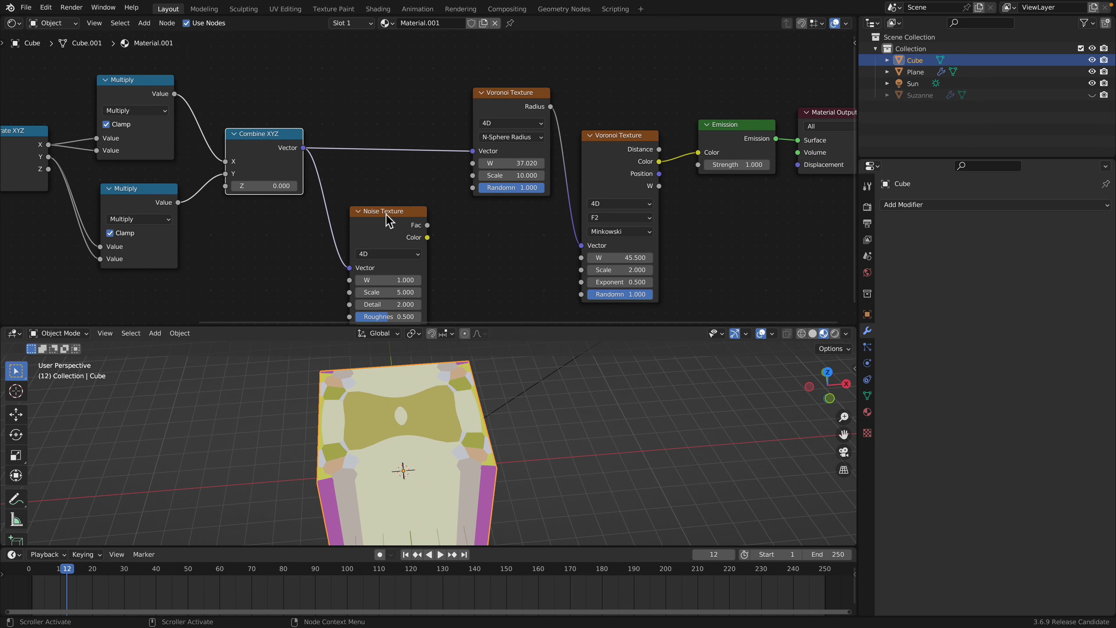
{"action": "left_click_drag", "start_coordinate": [388, 219], "coordinate": [388, 195]}
Step: Shift the two Voronoi Texture nodes, the Noise Texture node and the Emission node slightly in the cube's material
{"action": "middle_click_drag", "start_coordinate": [418, 141], "coordinate": [335, 144]}
{"action": "left_click_drag", "start_coordinate": [421, 115], "coordinate": [413, 98]}
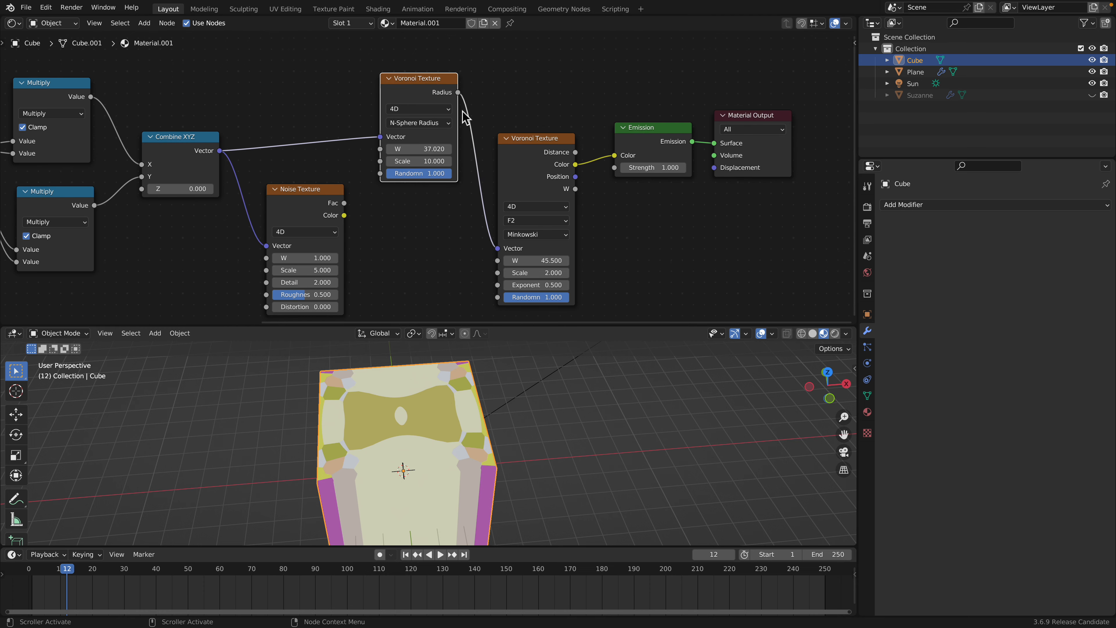
{"action": "left_click_drag", "start_coordinate": [533, 144], "coordinate": [529, 126]}
{"action": "left_click_drag", "start_coordinate": [308, 195], "coordinate": [380, 137]}
{"action": "mouse_move", "coordinate": [427, 402]}
{"action": "middle_mouse_down"}
{"action": "mouse_move", "coordinate": [400, 404]}
{"action": "mouse_move", "coordinate": [418, 409]}
{"action": "middle_mouse_up"}
{"action": "left_click_drag", "start_coordinate": [220, 151], "coordinate": [381, 137]}
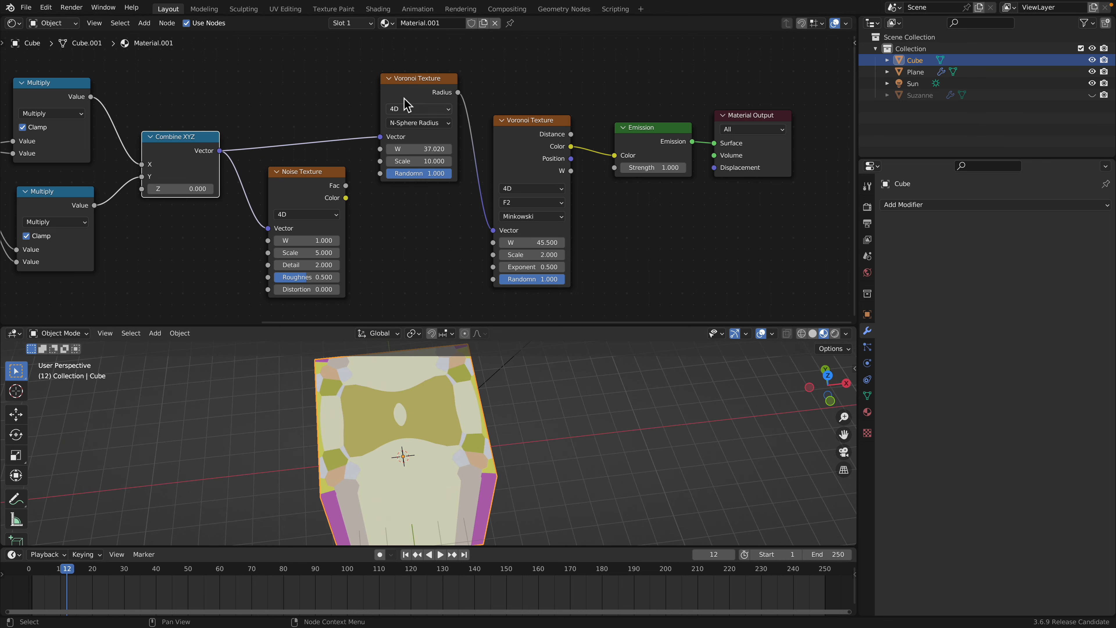
{"action": "middle_click_drag", "start_coordinate": [550, 143], "coordinate": [468, 128]}
{"action": "left_click_drag", "start_coordinate": [550, 147], "coordinate": [550, 138]}
Step: Hide the cube and make Suzanne visible again
{"action": "mouse_move", "coordinate": [471, 418]}
{"action": "middle_mouse_down"}
{"action": "mouse_move", "coordinate": [460, 419]}
{"action": "mouse_move", "coordinate": [487, 425]}
{"action": "middle_mouse_up"}
{"action": "scroll", "coordinate": [477, 423], "scroll_direction": "down", "scroll_amount": 2}
{"action": "key", "text": "h"}
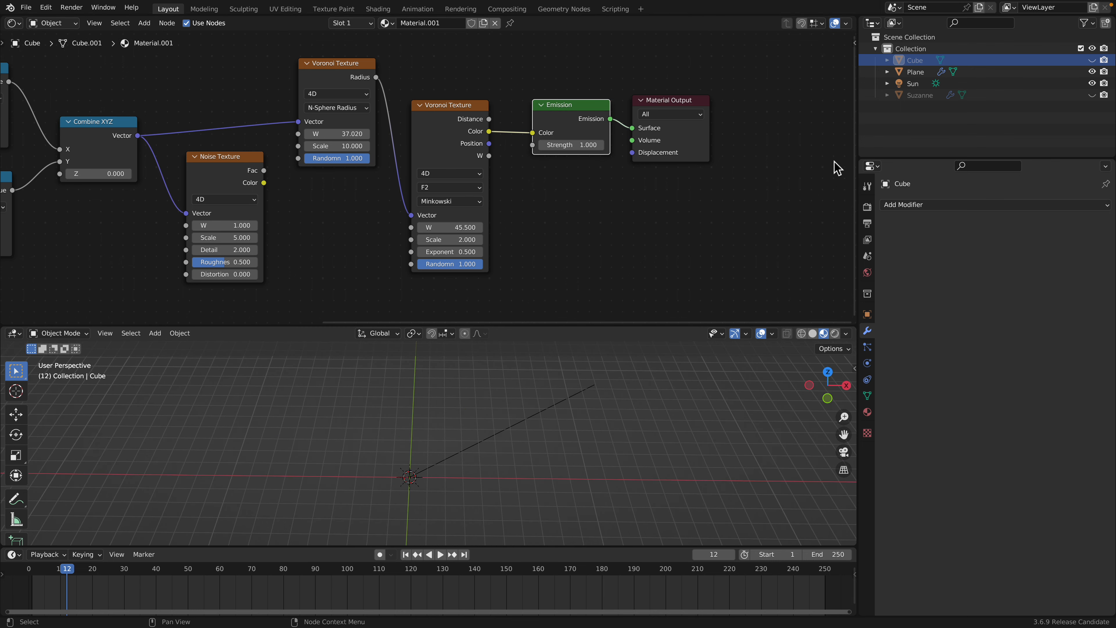
{"action": "left_click", "coordinate": [1093, 95]}
Step: Clear Suzanne's location to put it at the world origin and save the file
{"action": "left_click", "coordinate": [428, 423]}
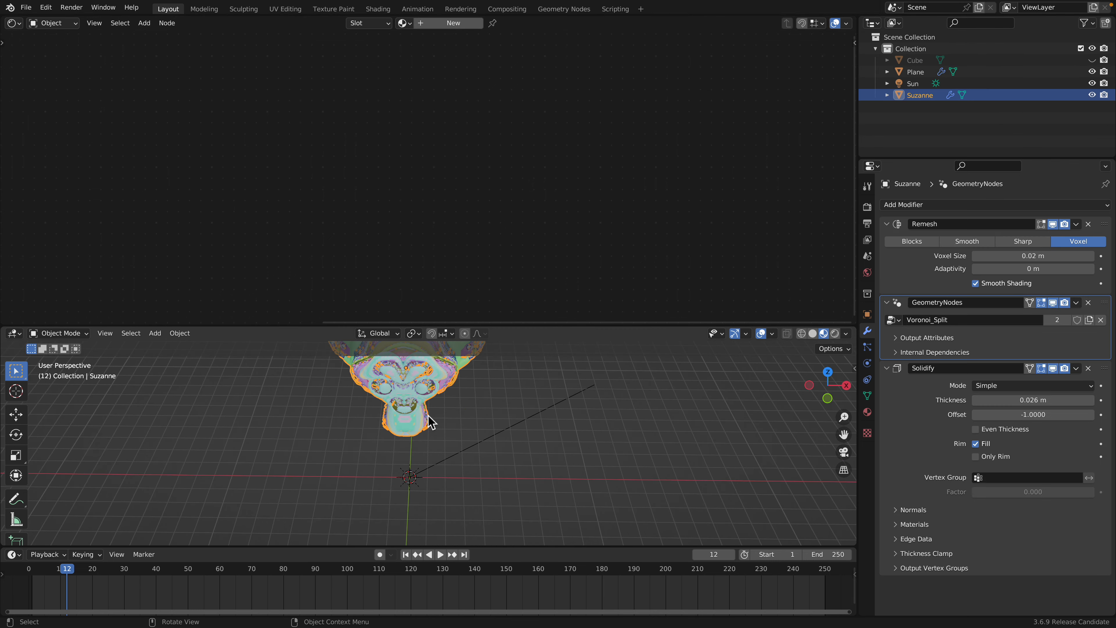
{"action": "key", "text": "alt+g"}
{"action": "middle_click_drag", "start_coordinate": [440, 425], "coordinate": [553, 326]}
{"action": "middle_click_drag", "start_coordinate": [564, 386], "coordinate": [553, 426]}
{"action": "key", "text": "ctrl+s"}
Step: Make Suzanne's Remesh modifier active and enlarge the 3D viewport to examine the remeshed head
{"action": "left_click", "coordinate": [1108, 233]}
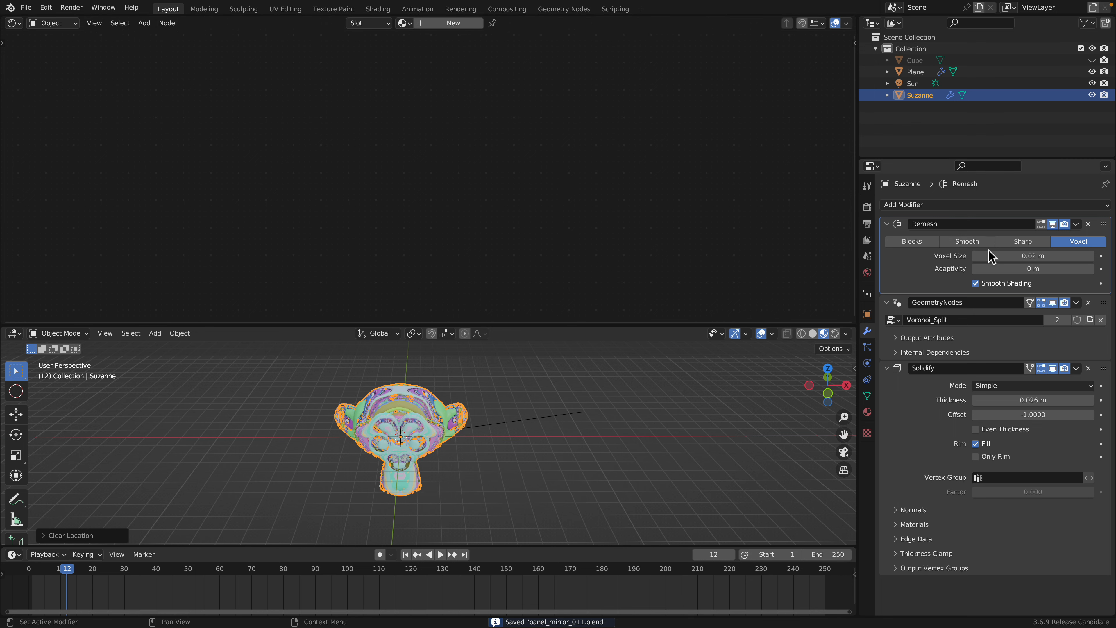
{"action": "left_click_drag", "start_coordinate": [641, 328], "coordinate": [633, 178]}
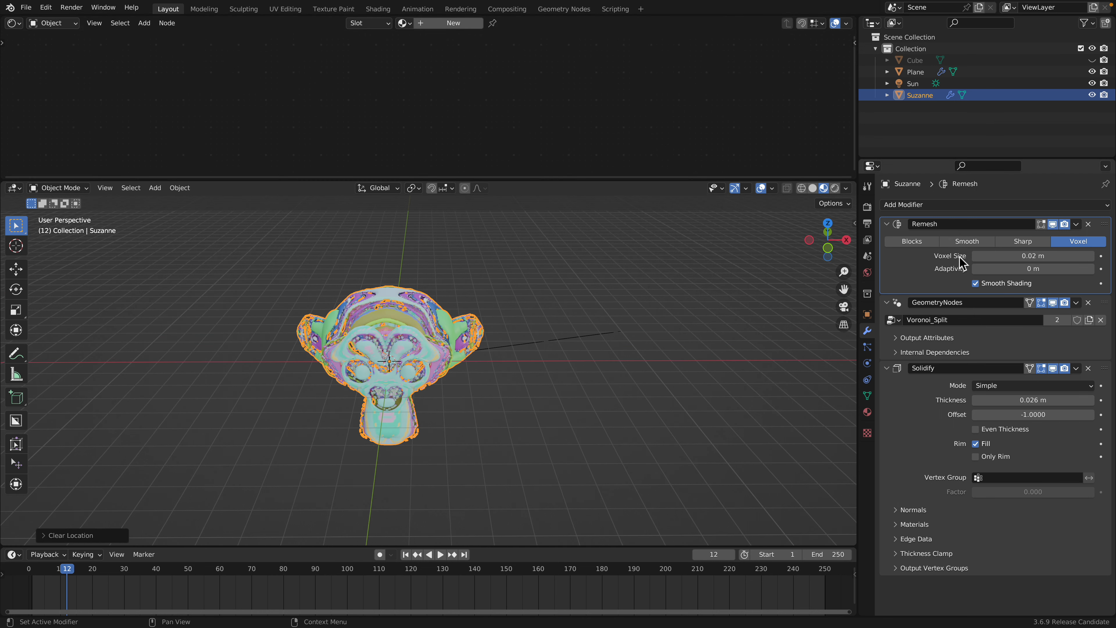
{"action": "middle_click_drag", "start_coordinate": [670, 324], "coordinate": [656, 319]}
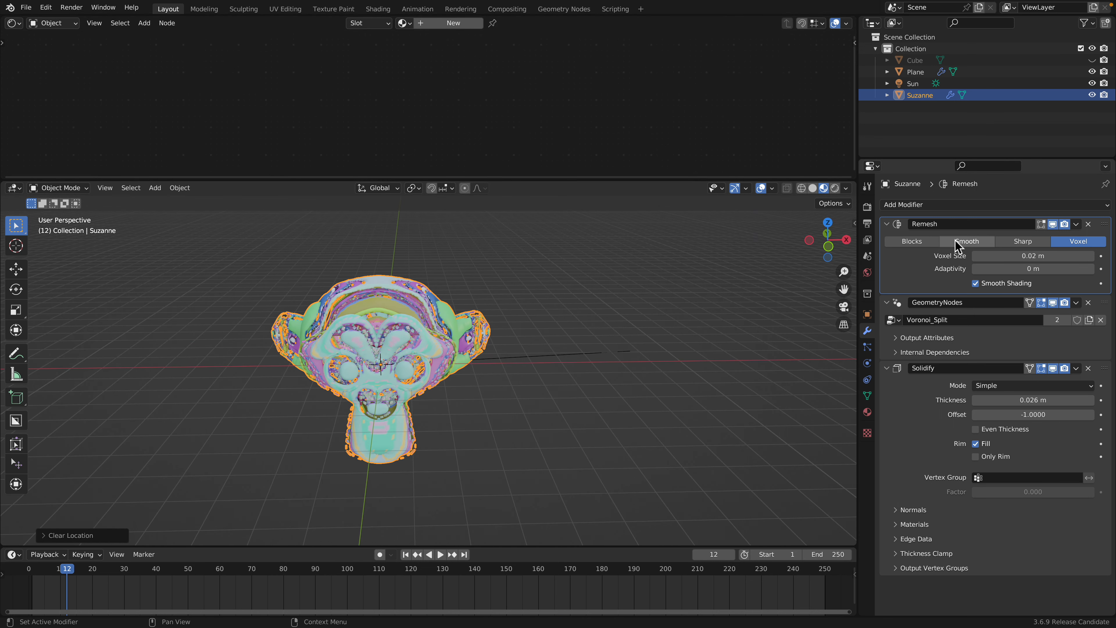
Step: Make Suzanne's GeometryNodes modifier active and show its Voronoi_Split node tree in an enlarged geometry node editor
{"action": "left_click", "coordinate": [1107, 311]}
{"action": "left_click_drag", "start_coordinate": [570, 179], "coordinate": [571, 338]}
{"action": "left_click", "coordinate": [13, 23]}
{"action": "left_click", "coordinate": [57, 158]}
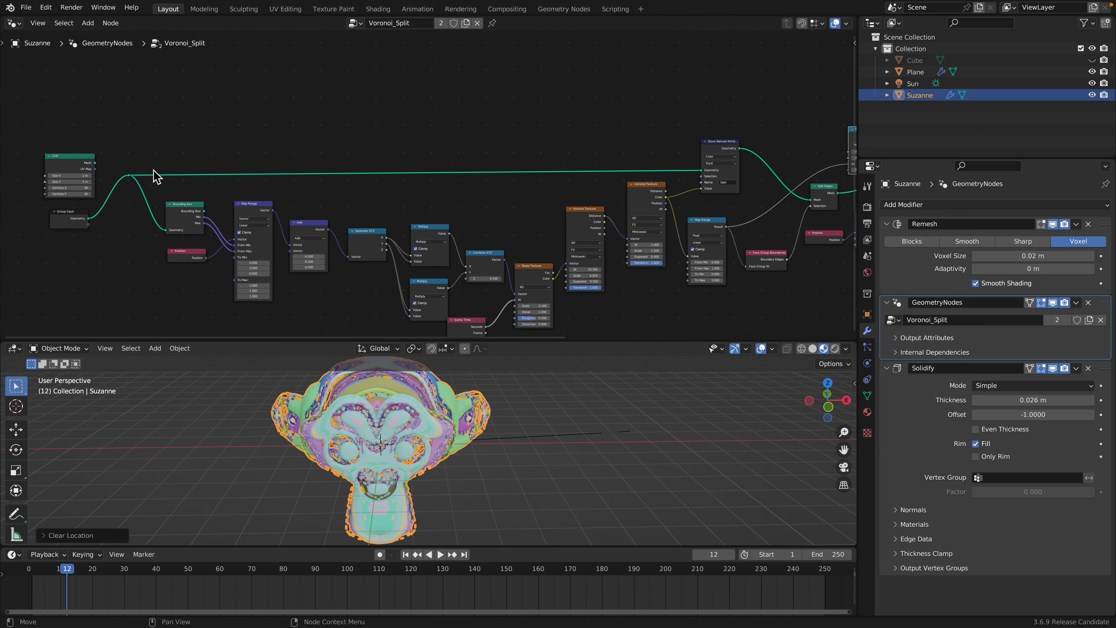
{"action": "scroll", "coordinate": [364, 155], "scroll_direction": "up", "scroll_amount": 2}
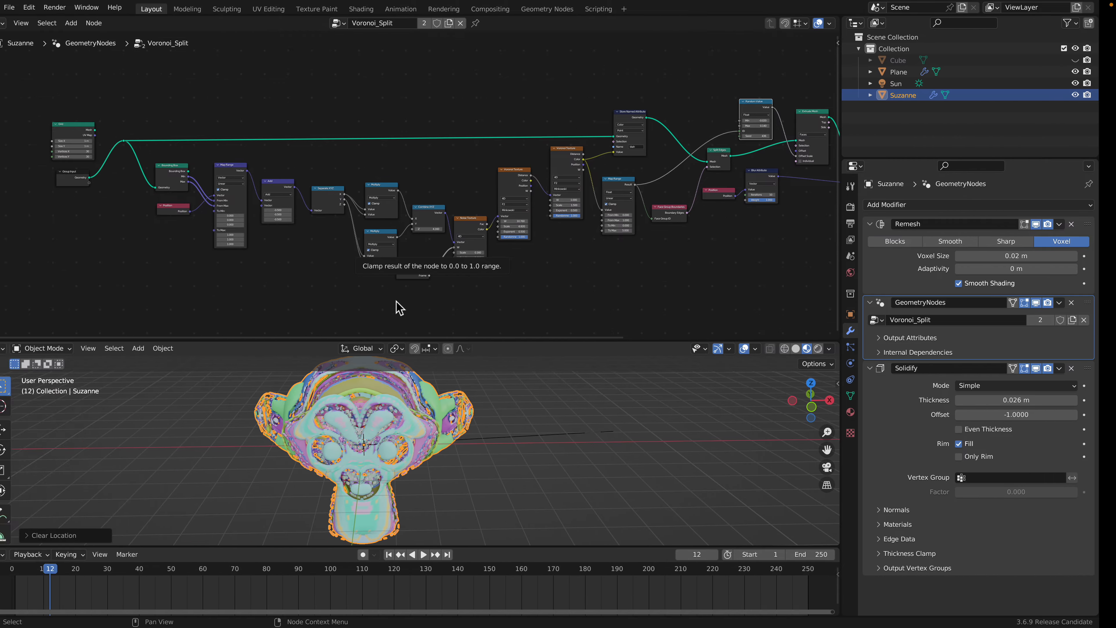
Step: Spread out the Random Value, Split Edges and Extrude Mesh nodes near the end of the tree
{"action": "scroll", "coordinate": [424, 237], "scroll_direction": "up", "scroll_amount": 3}
{"action": "scroll", "coordinate": [280, 235], "scroll_direction": "up", "scroll_amount": 2}
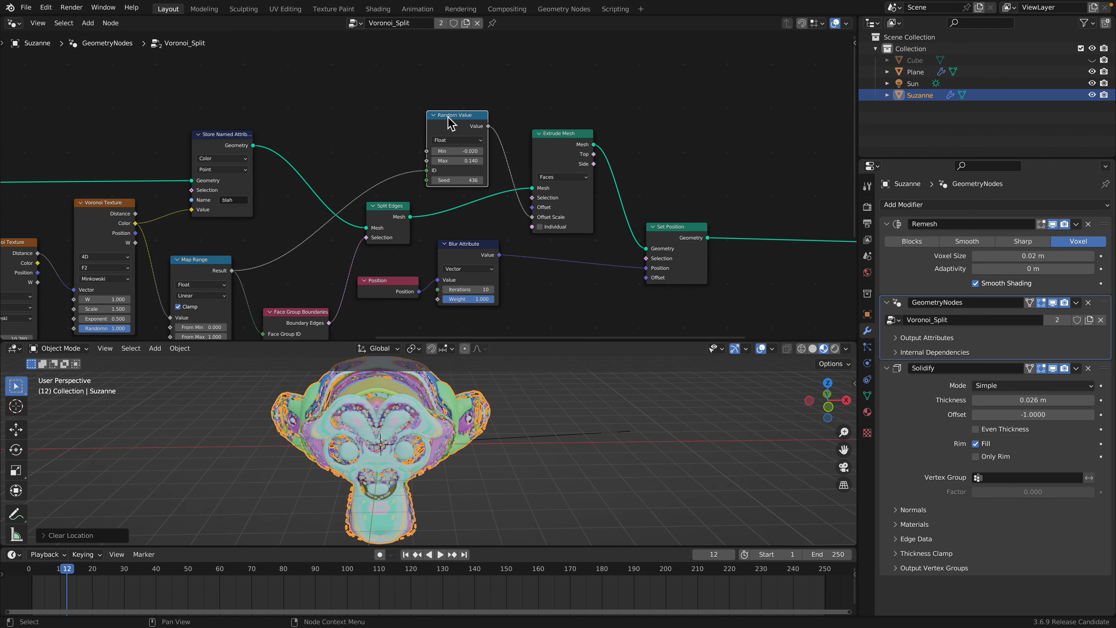
{"action": "left_click_drag", "start_coordinate": [446, 117], "coordinate": [382, 104]}
{"action": "left_click_drag", "start_coordinate": [389, 214], "coordinate": [353, 199]}
{"action": "scroll", "coordinate": [395, 205], "scroll_direction": "up", "scroll_amount": 3}
{"action": "scroll", "coordinate": [398, 210], "scroll_direction": "up", "scroll_amount": 1}
{"action": "left_click_drag", "start_coordinate": [603, 137], "coordinate": [567, 103]}
Step: Move the Position and Blur Attribute nodes closer to Set Position and set the blur Iterations to 5
{"action": "middle_click_drag", "start_coordinate": [497, 233], "coordinate": [505, 161]}
{"action": "left_click_drag", "start_coordinate": [497, 197], "coordinate": [634, 230]}
{"action": "left_click_drag", "start_coordinate": [408, 241], "coordinate": [513, 237]}
{"action": "left_click", "coordinate": [654, 292]}
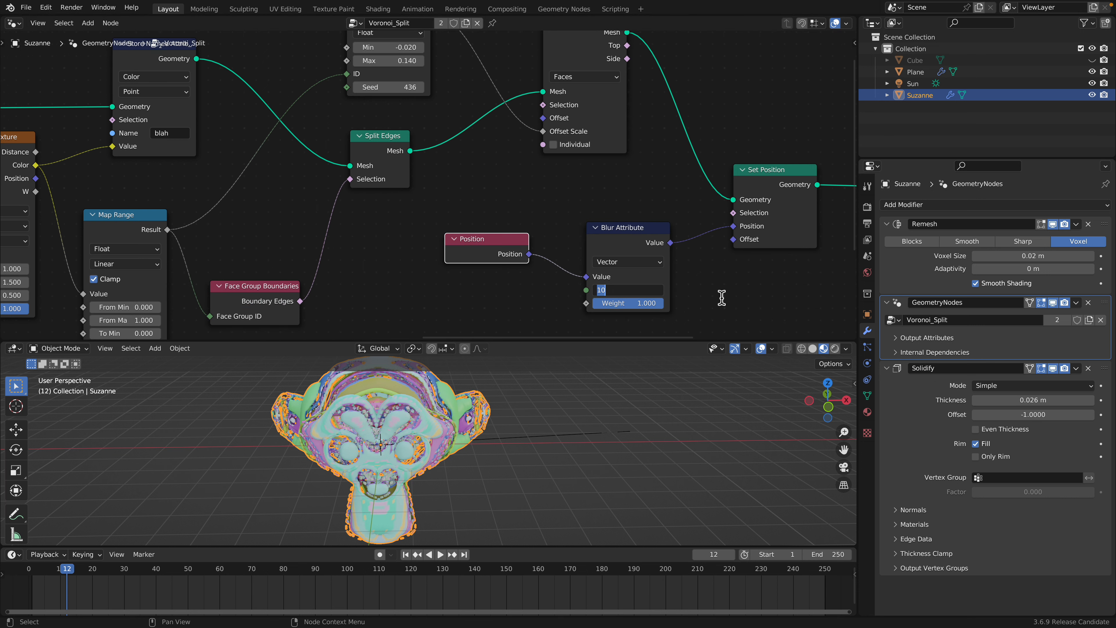
{"action": "type", "text": "5"}
{"action": "key", "text": "Return"}
Step: Reposition the Face Group Boundaries node beside Map Range and examine the two chained Voronoi Texture nodes
{"action": "middle_click_drag", "start_coordinate": [390, 296], "coordinate": [510, 231]}
{"action": "left_click_drag", "start_coordinate": [407, 259], "coordinate": [419, 251]}
{"action": "middle_click_drag", "start_coordinate": [264, 198], "coordinate": [459, 197]}
{"action": "middle_click_drag", "start_coordinate": [254, 177], "coordinate": [351, 170]}
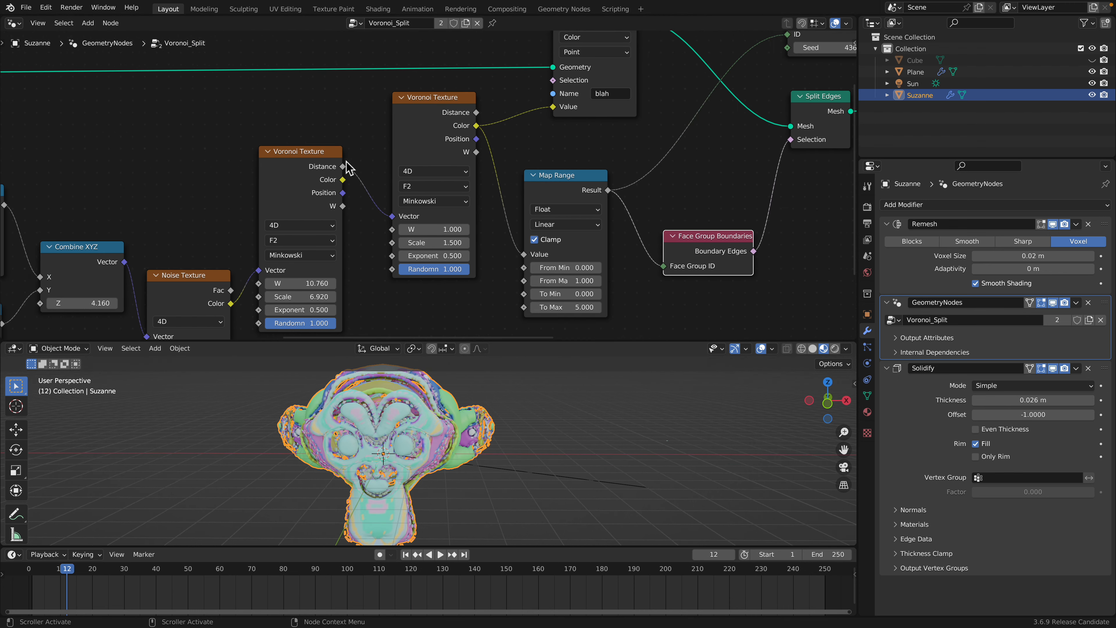
Step: Reposition the Noise Texture node and connect Combine XYZ's Vector output directly to the first Voronoi Texture's Vector input
{"action": "scroll", "coordinate": [352, 170], "scroll_direction": "down", "scroll_amount": 2}
{"action": "middle_click_drag", "start_coordinate": [264, 243], "coordinate": [413, 216]}
{"action": "left_click_drag", "start_coordinate": [367, 251], "coordinate": [369, 269]}
{"action": "middle_click_drag", "start_coordinate": [320, 227], "coordinate": [341, 178]}
{"action": "left_click_drag", "start_coordinate": [310, 167], "coordinate": [442, 181]}
{"action": "mouse_move", "coordinate": [453, 421]}
{"action": "middle_mouse_down"}
{"action": "mouse_move", "coordinate": [511, 462]}
{"action": "mouse_move", "coordinate": [451, 404]}
{"action": "middle_mouse_up"}
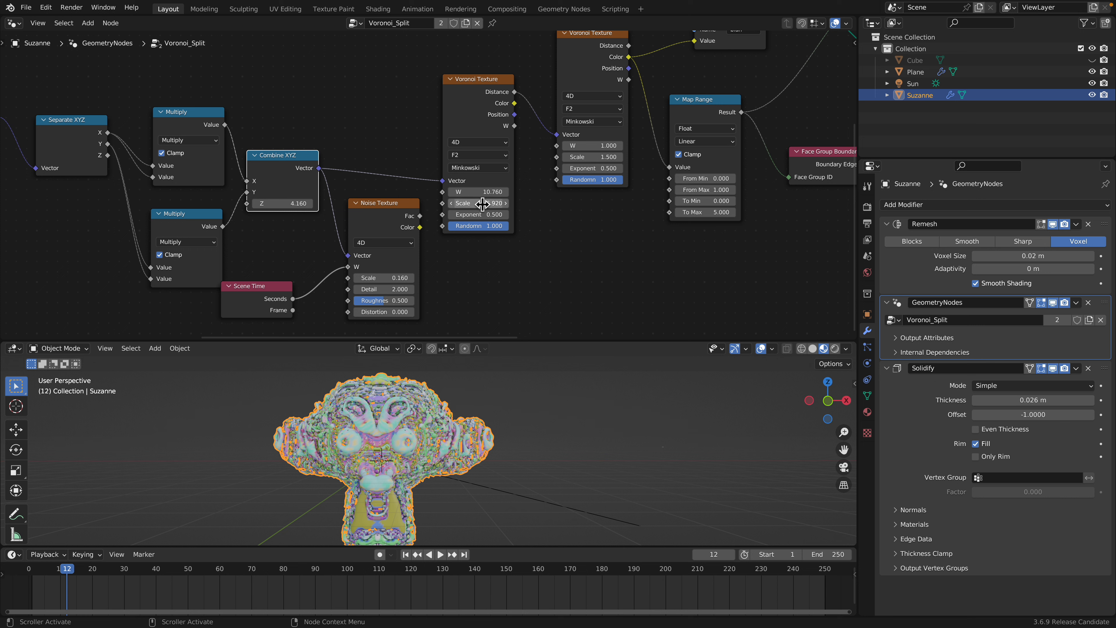
Step: Try a Scale of 12 on the first Voronoi Texture, settle on 3, and save the file
{"action": "key", "text": "Return"}
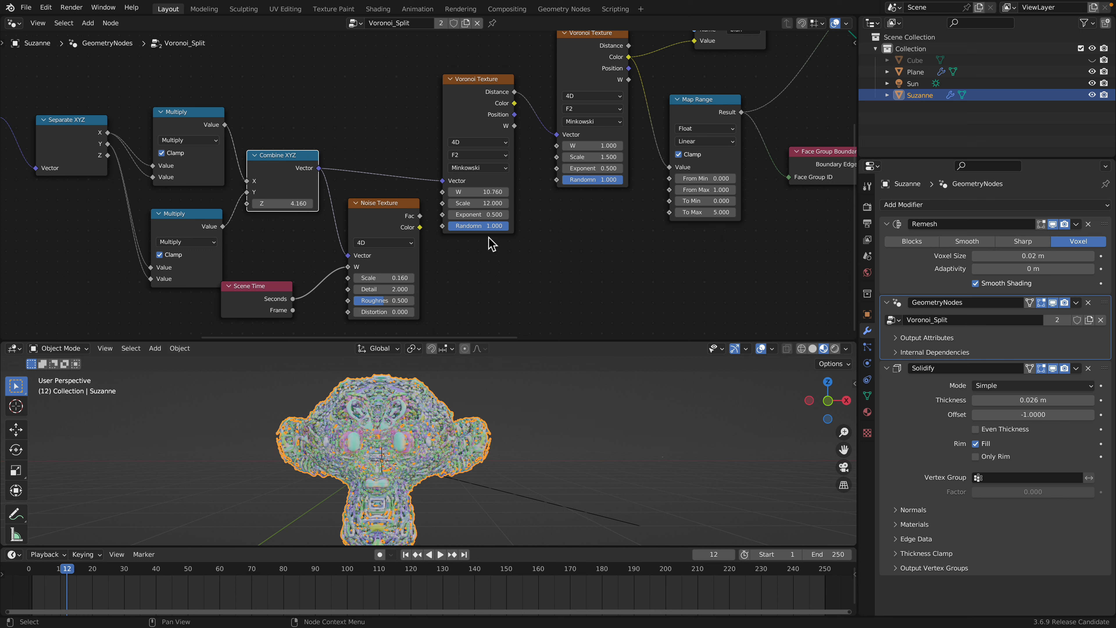
{"action": "key", "text": "Return"}
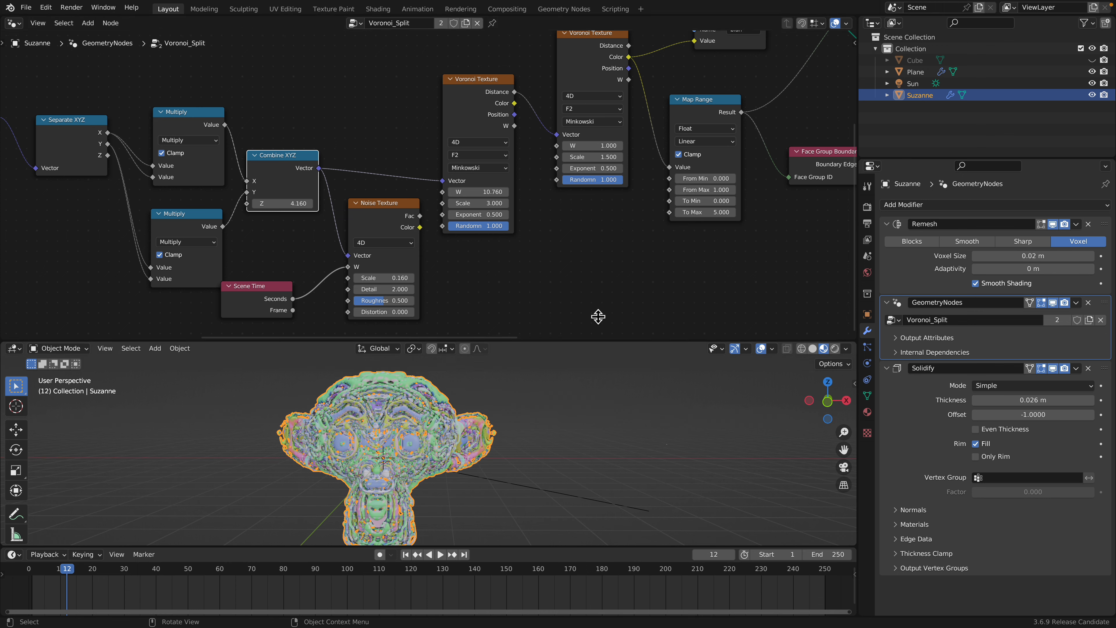
{"action": "middle_click_drag", "start_coordinate": [619, 264], "coordinate": [530, 274]}
{"action": "key", "text": "ctrl+s"}
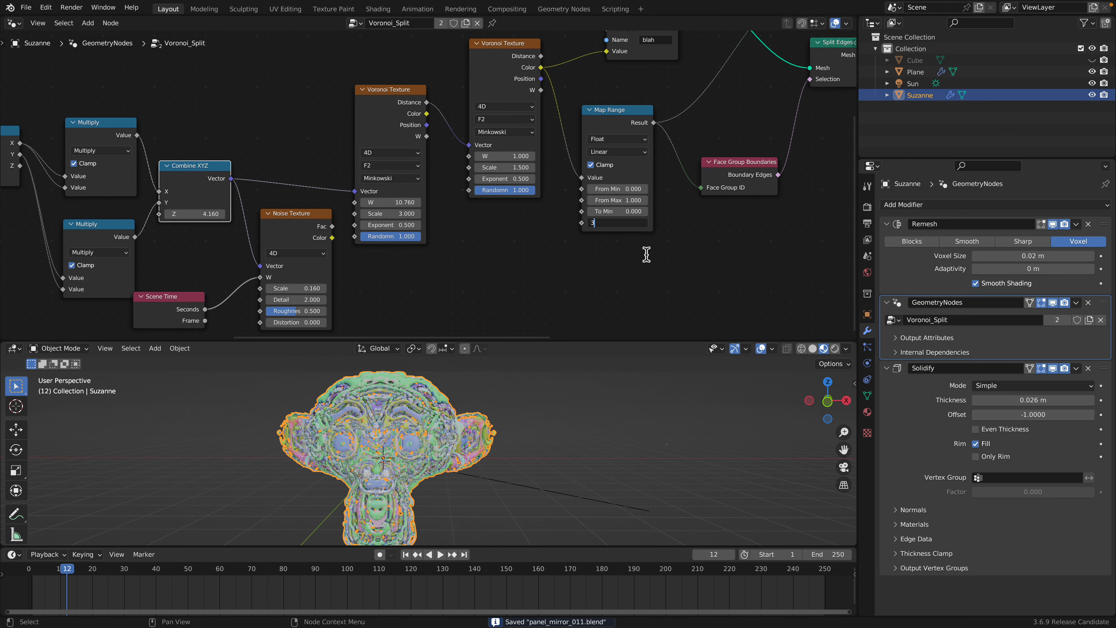
Step: Try To Max values of 3 and 1 on the float Map Range, settle on 4, and inspect Suzanne up close
{"action": "key", "text": "Return"}
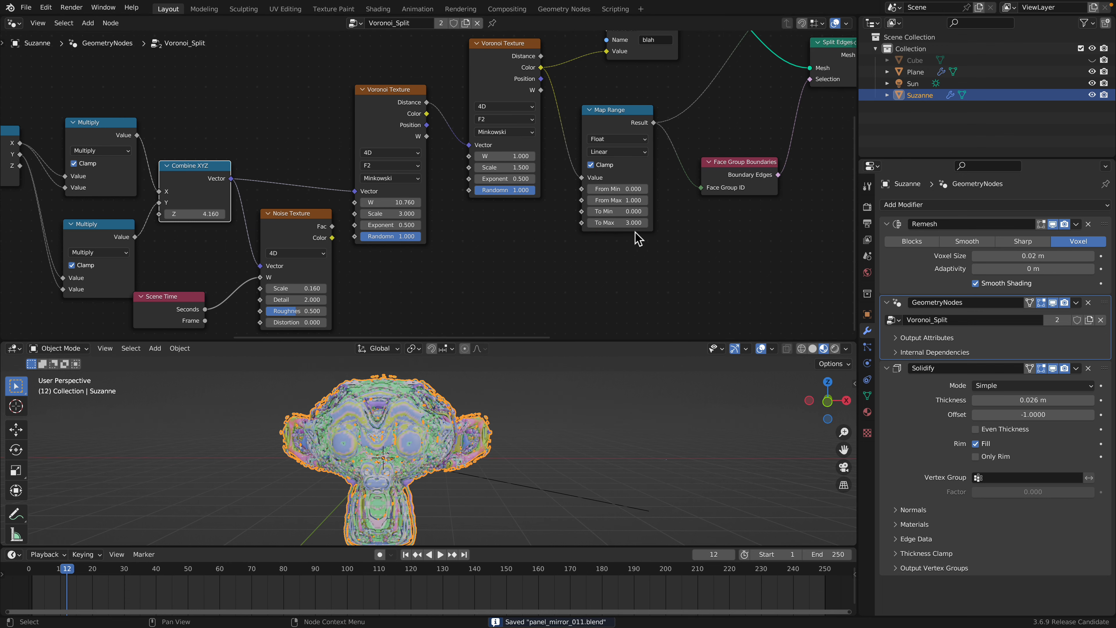
{"action": "key", "text": "Return"}
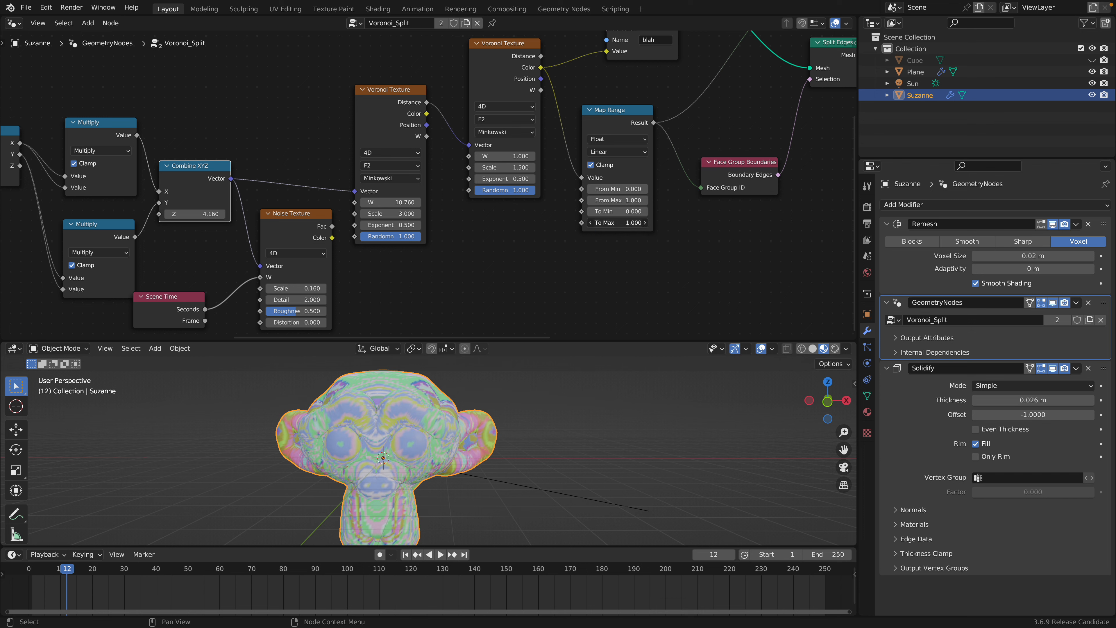
{"action": "key", "text": "Return"}
{"action": "key", "text": "Return"}
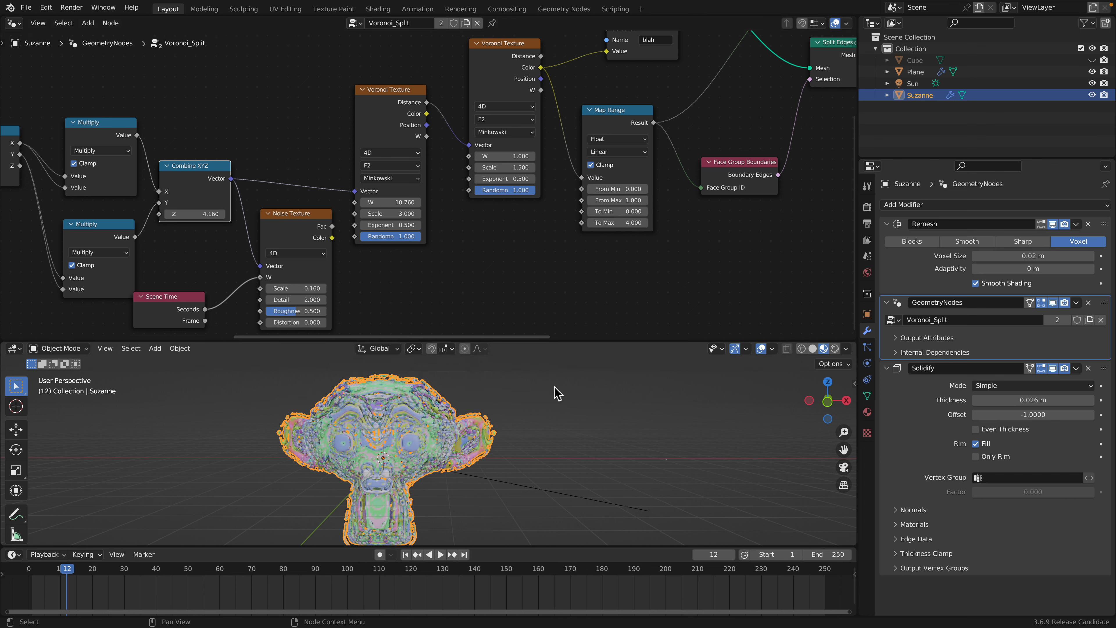
{"action": "scroll", "coordinate": [553, 418], "scroll_direction": "up", "scroll_amount": 1}
{"action": "left_click", "coordinate": [553, 420]}
{"action": "scroll", "coordinate": [494, 437], "scroll_direction": "up", "scroll_amount": 4}
{"action": "middle_click_drag", "start_coordinate": [481, 438], "coordinate": [423, 453]}
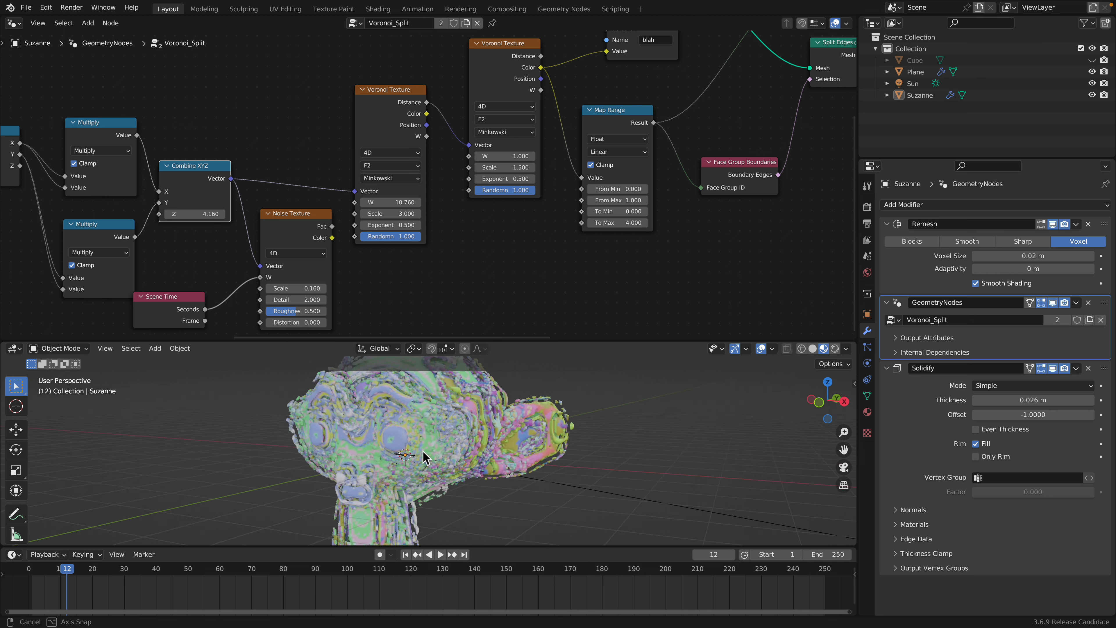
Step: Select the Extrude Mesh node, remove Suzanne's Solidify modifier, and save the file
{"action": "middle_click_drag", "start_coordinate": [595, 140], "coordinate": [541, 235]}
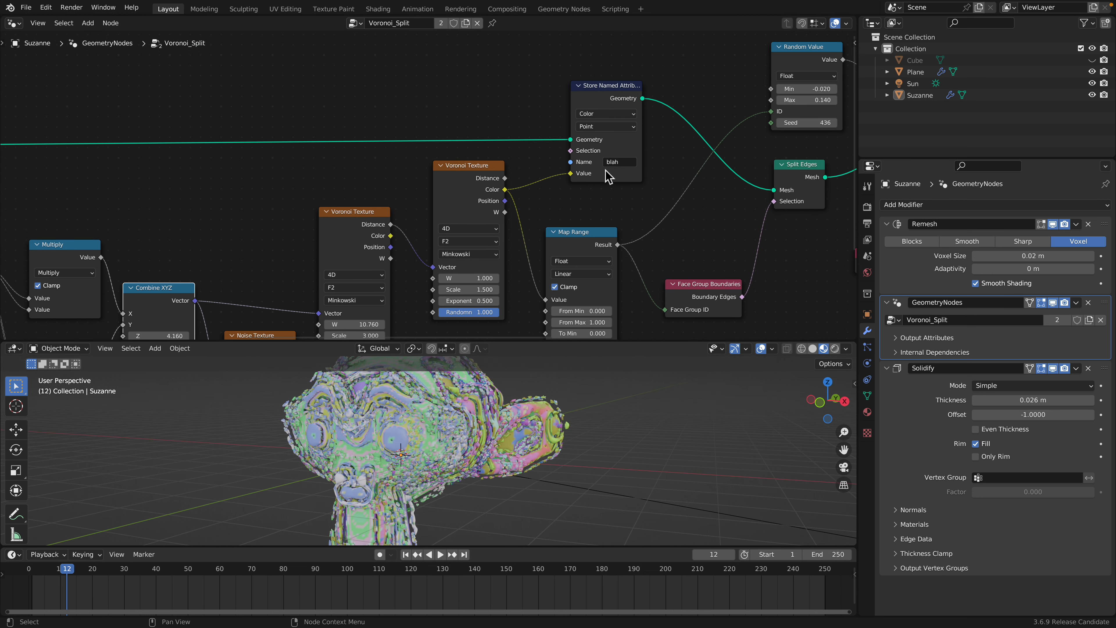
{"action": "middle_click_drag", "start_coordinate": [516, 155], "coordinate": [316, 222]}
{"action": "left_click", "coordinate": [636, 144]}
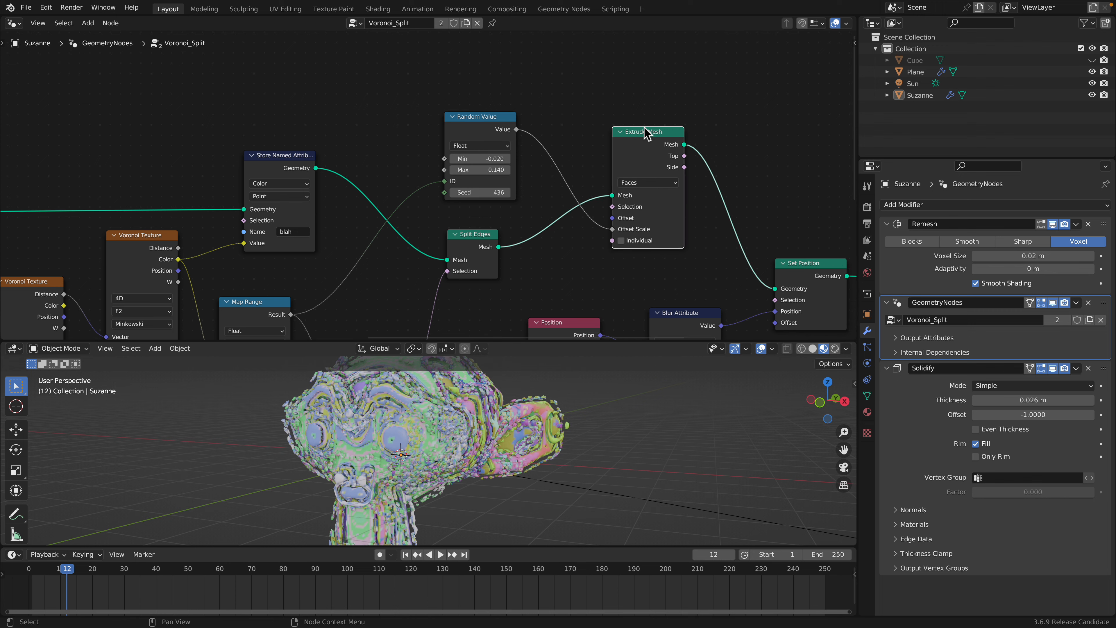
{"action": "middle_click_drag", "start_coordinate": [589, 157], "coordinate": [592, 144]}
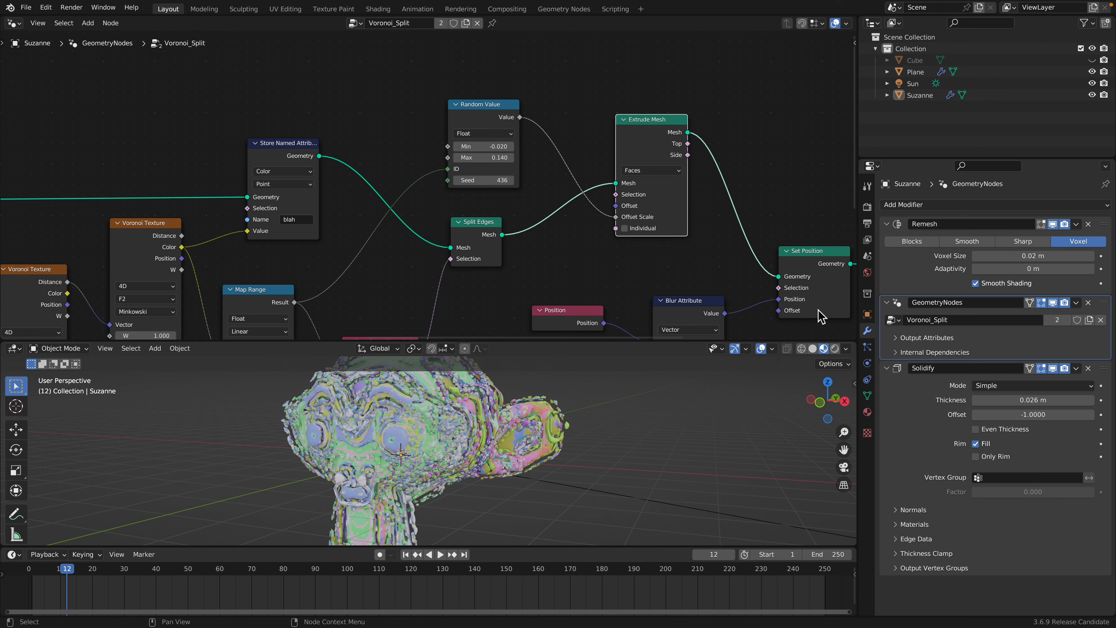
{"action": "left_click", "coordinate": [1088, 369]}
{"action": "middle_click_drag", "start_coordinate": [712, 423], "coordinate": [578, 453]}
{"action": "key", "text": "ctrl+s"}
Step: Show Suzanne in front orthographic view and enlarge the 3D viewport
{"action": "left_click", "coordinate": [834, 401]}
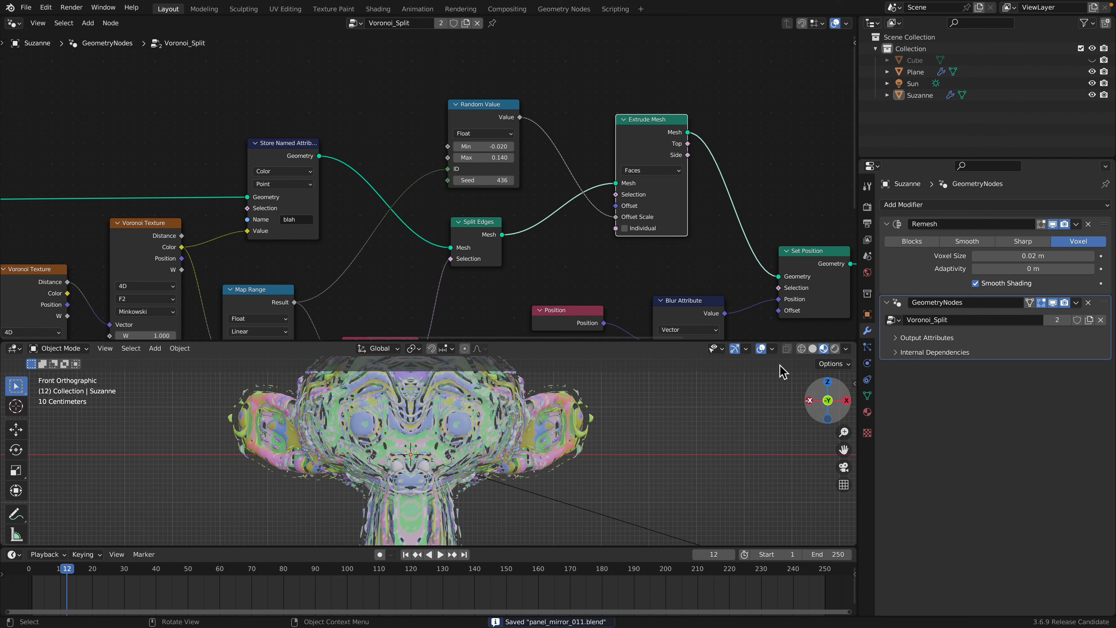
{"action": "left_click_drag", "start_coordinate": [763, 346], "coordinate": [754, 204]}
{"action": "left_click", "coordinate": [599, 355]}
{"action": "left_click", "coordinate": [581, 292]}
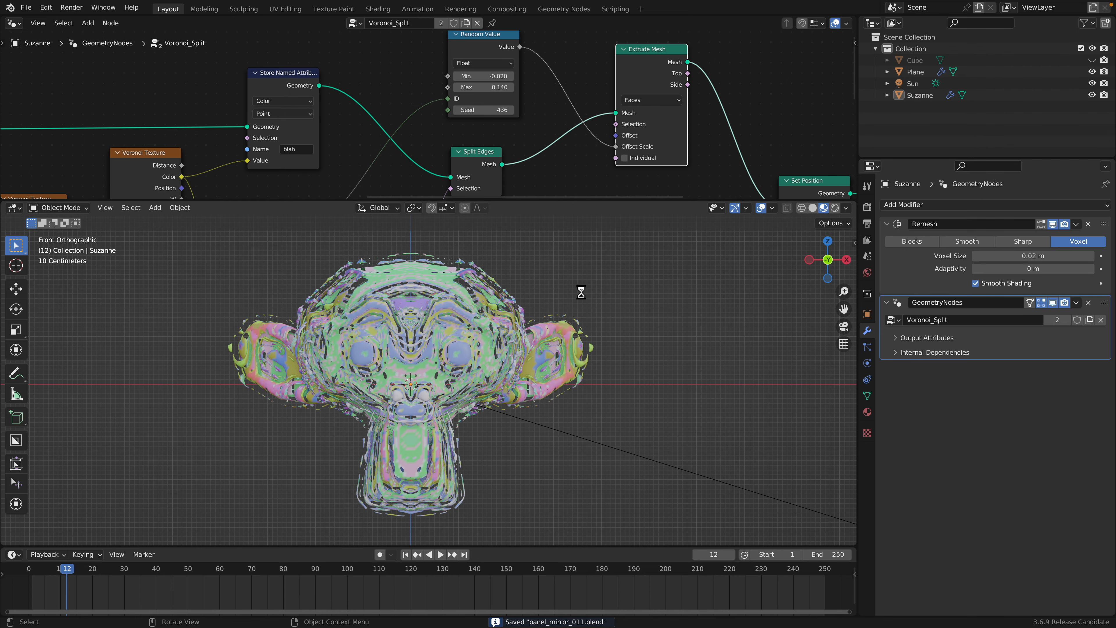
Step: Set the Random Value node's Min to -0.080 and Max to 0.100, and save the file
{"action": "middle_click_drag", "start_coordinate": [561, 142], "coordinate": [544, 147]}
{"action": "scroll", "coordinate": [486, 94], "scroll_direction": "up", "scroll_amount": 2}
{"action": "mouse_move", "coordinate": [486, 90]}
{"action": "left_mouse_down", "text": "shift"}
{"action": "mouse_move", "coordinate": [475, 90]}
{"action": "mouse_move", "coordinate": [486, 90]}
{"action": "left_mouse_up", "text": "shift"}
{"action": "key", "text": "minus"}
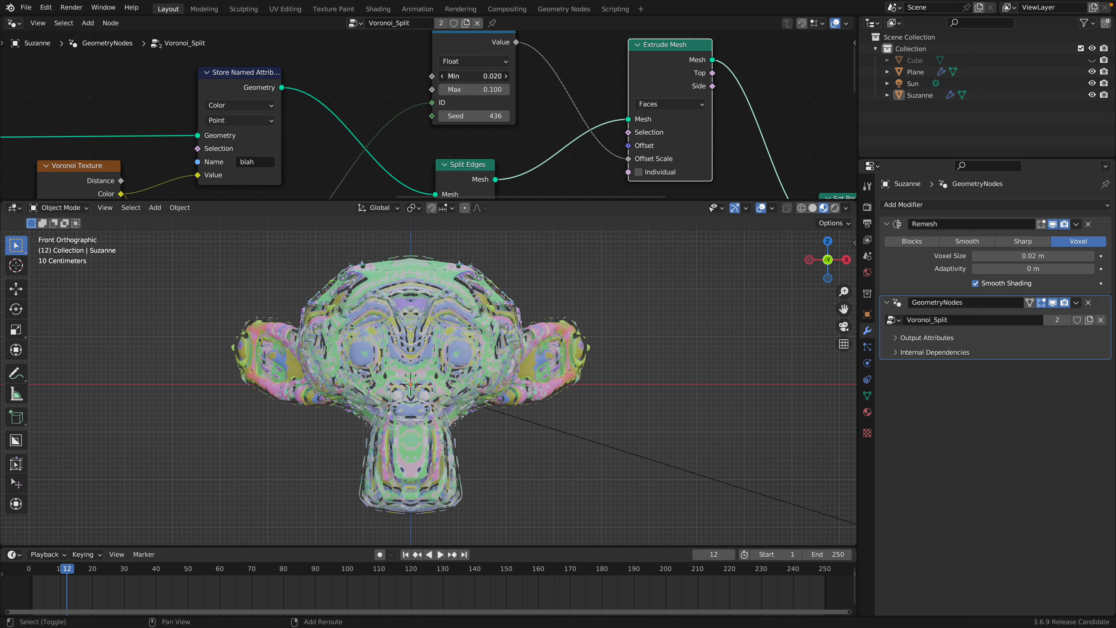
{"action": "left_click_drag", "start_coordinate": [486, 76], "coordinate": [475, 76], "text": "shift"}
{"action": "key", "text": "ctrl+s"}
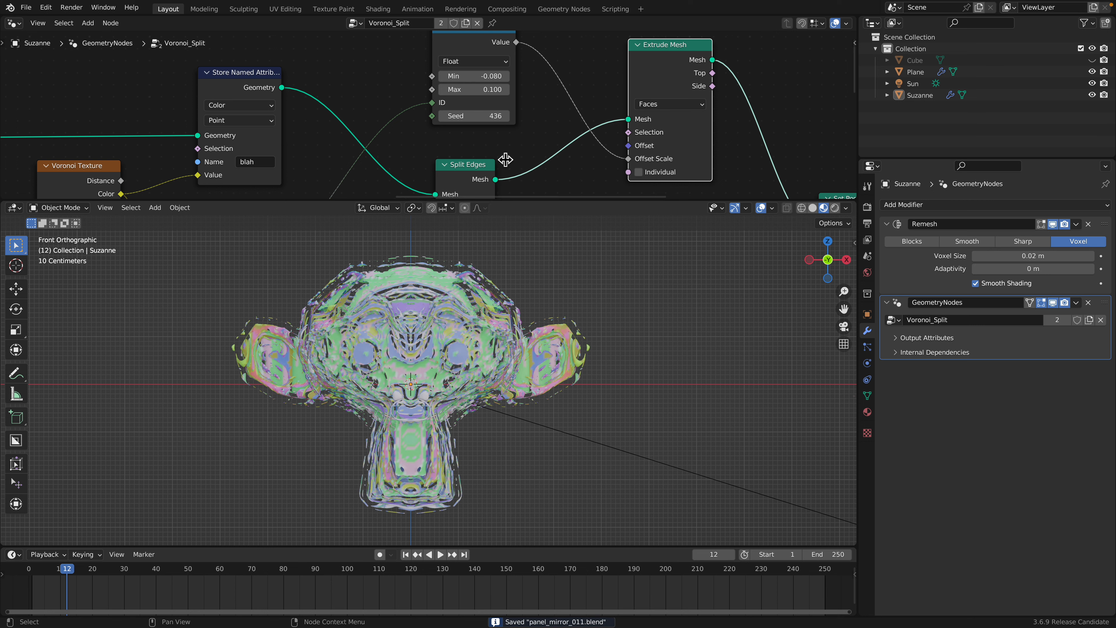
Step: Enlarge the node editor, line up the two Voronoi Textures, and connect Combine XYZ's Vector to the second one's Vector input
{"action": "middle_click_drag", "start_coordinate": [486, 182], "coordinate": [495, 108]}
{"action": "scroll", "coordinate": [495, 108], "scroll_direction": "down", "scroll_amount": 5}
{"action": "left_click_drag", "start_coordinate": [479, 203], "coordinate": [479, 354]}
{"action": "scroll", "coordinate": [379, 149], "scroll_direction": "up", "scroll_amount": 3}
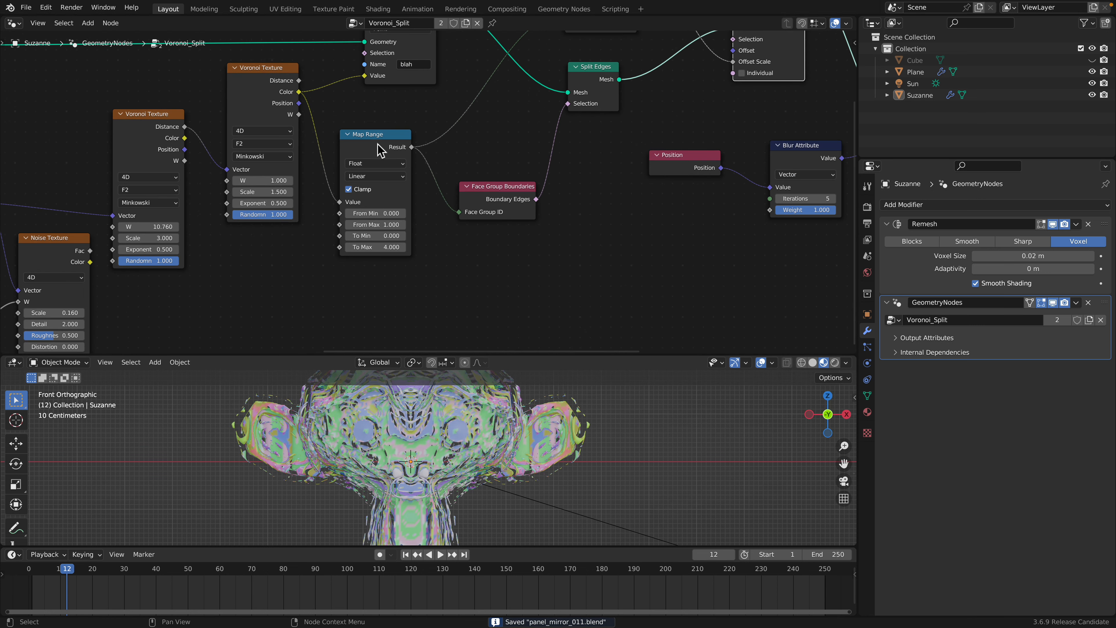
{"action": "left_click_drag", "start_coordinate": [426, 166], "coordinate": [427, 183]}
{"action": "left_click_drag", "start_coordinate": [332, 192], "coordinate": [332, 165]}
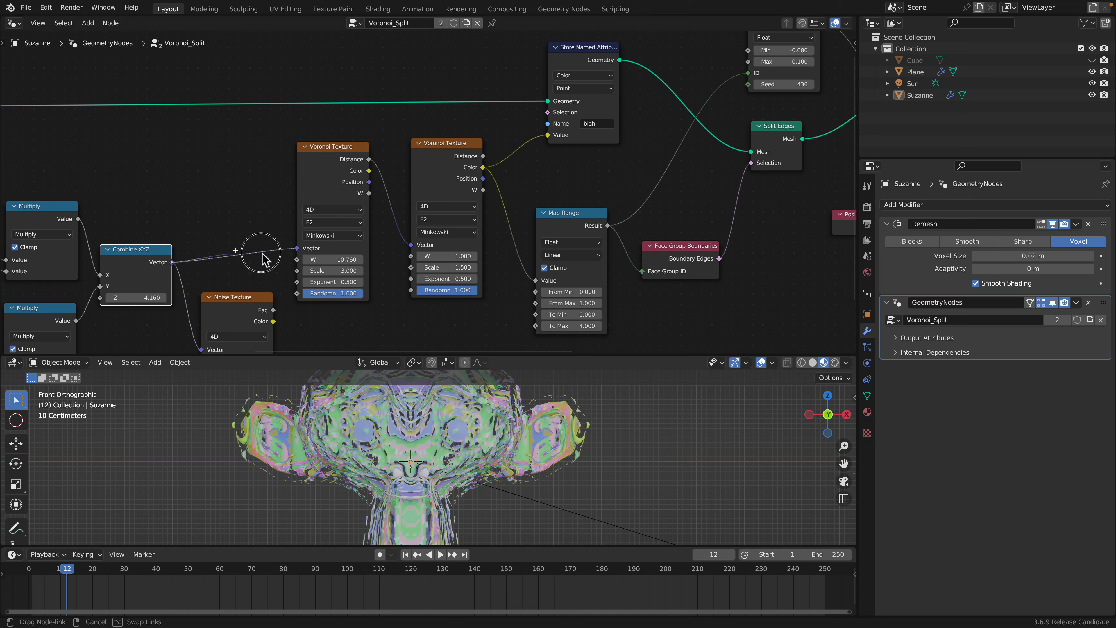
{"action": "left_click_drag", "start_coordinate": [423, 248], "coordinate": [423, 248]}
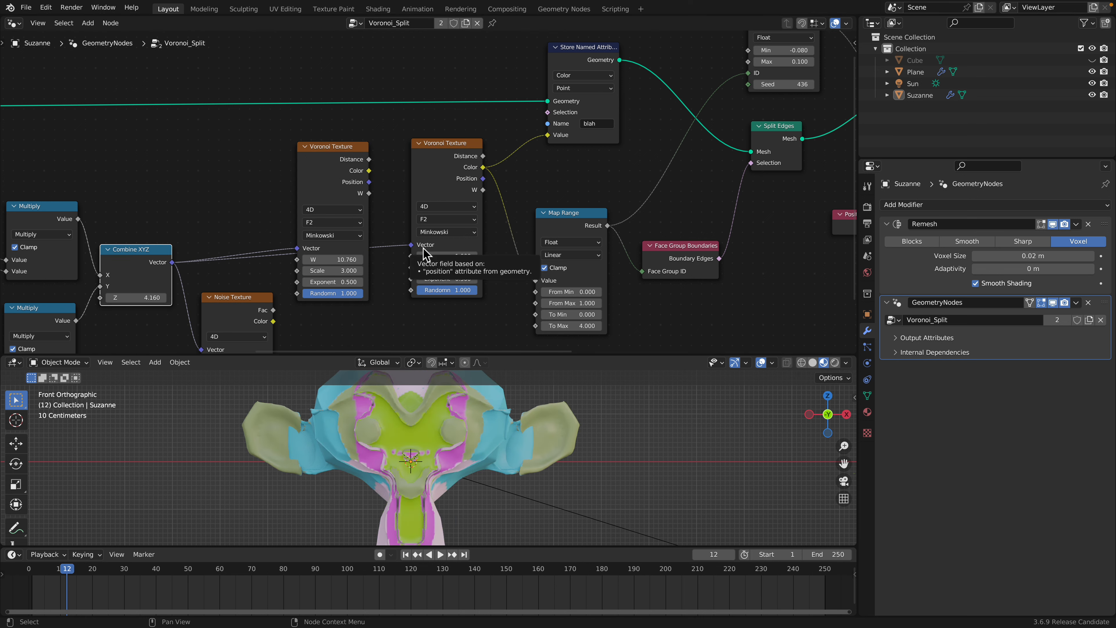
Step: Frame the whole head in the viewport and set the second Voronoi Texture's W to 2.040
{"action": "scroll", "coordinate": [531, 430], "scroll_direction": "down", "scroll_amount": 3}
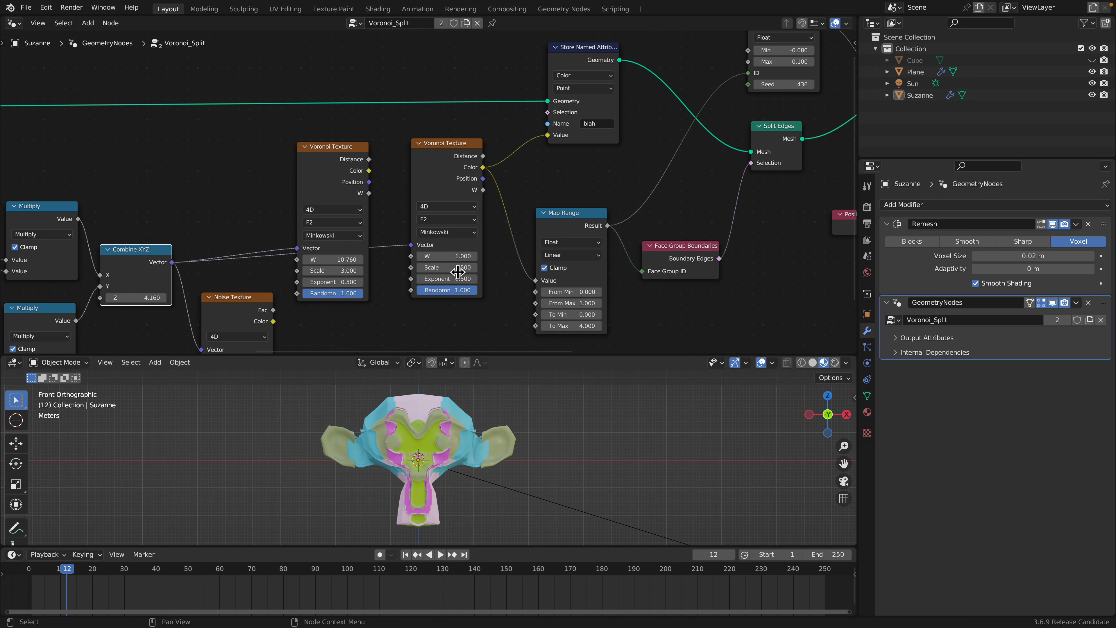
{"action": "scroll", "coordinate": [458, 272], "scroll_direction": "up", "scroll_amount": 2}
{"action": "mouse_move", "coordinate": [452, 249]}
{"action": "left_mouse_down"}
{"action": "mouse_move", "coordinate": [487, 249]}
{"action": "mouse_move", "coordinate": [444, 243]}
{"action": "left_mouse_up"}
Step: Move the bypassed Voronoi Texture below the main link and rearrange the Noise Texture and Scene Time nodes beside it
{"action": "left_click_drag", "start_coordinate": [331, 135], "coordinate": [343, 306]}
{"action": "middle_click_drag", "start_coordinate": [343, 303], "coordinate": [361, 247]}
{"action": "left_click_drag", "start_coordinate": [251, 242], "coordinate": [255, 263]}
{"action": "middle_click_drag", "start_coordinate": [286, 230], "coordinate": [314, 169]}
{"action": "left_click_drag", "start_coordinate": [279, 213], "coordinate": [278, 240]}
{"action": "left_click_drag", "start_coordinate": [367, 179], "coordinate": [369, 202]}
{"action": "left_click_drag", "start_coordinate": [274, 237], "coordinate": [291, 256]}
{"action": "left_click_drag", "start_coordinate": [126, 274], "coordinate": [180, 299]}
{"action": "left_click_drag", "start_coordinate": [295, 282], "coordinate": [298, 292]}
{"action": "middle_click_drag", "start_coordinate": [297, 194], "coordinate": [298, 172]}
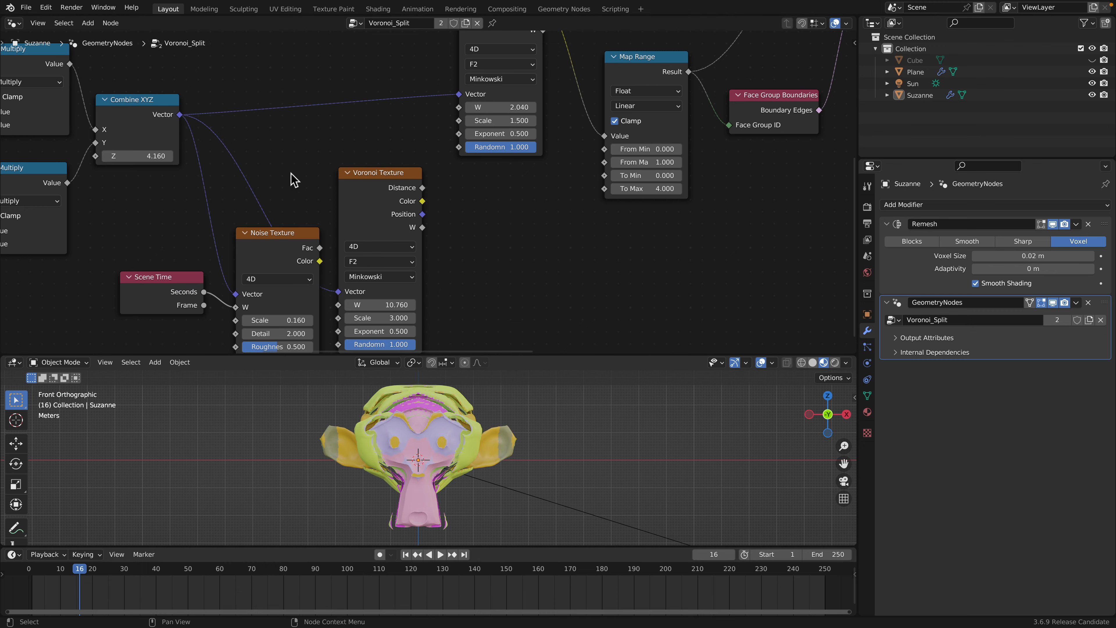
{"action": "left_click_drag", "start_coordinate": [163, 277], "coordinate": [153, 244]}
Step: Connect Scene Time's Seconds to the W input of the Voronoi Texture feeding Map Range, preview the animation, and save the file
{"action": "left_click_drag", "start_coordinate": [279, 176], "coordinate": [458, 107]}
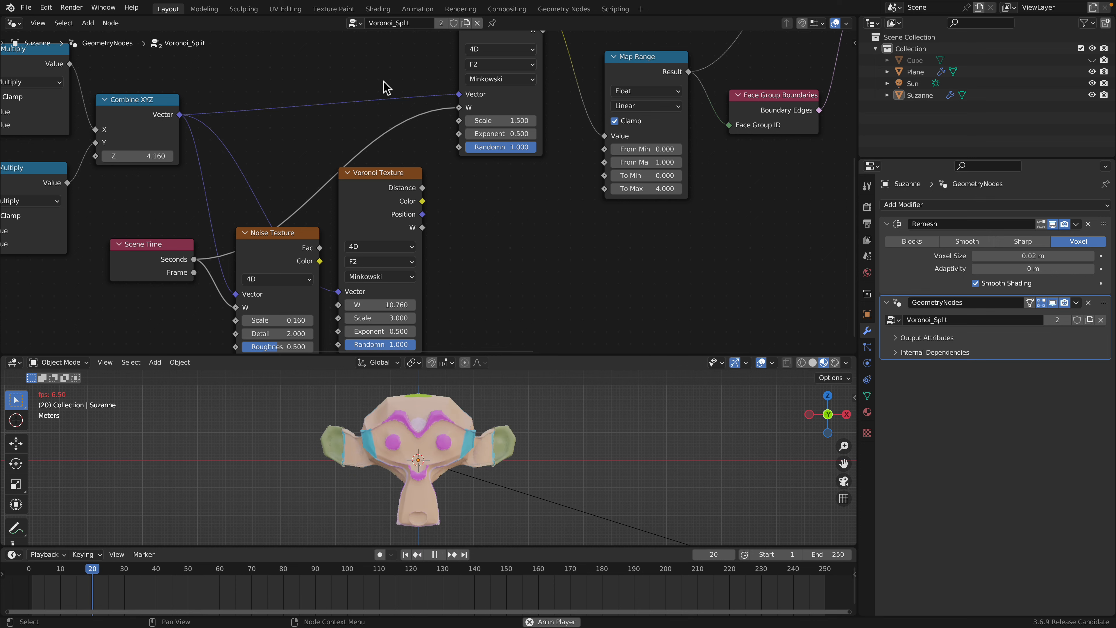
{"action": "key", "text": "space"}
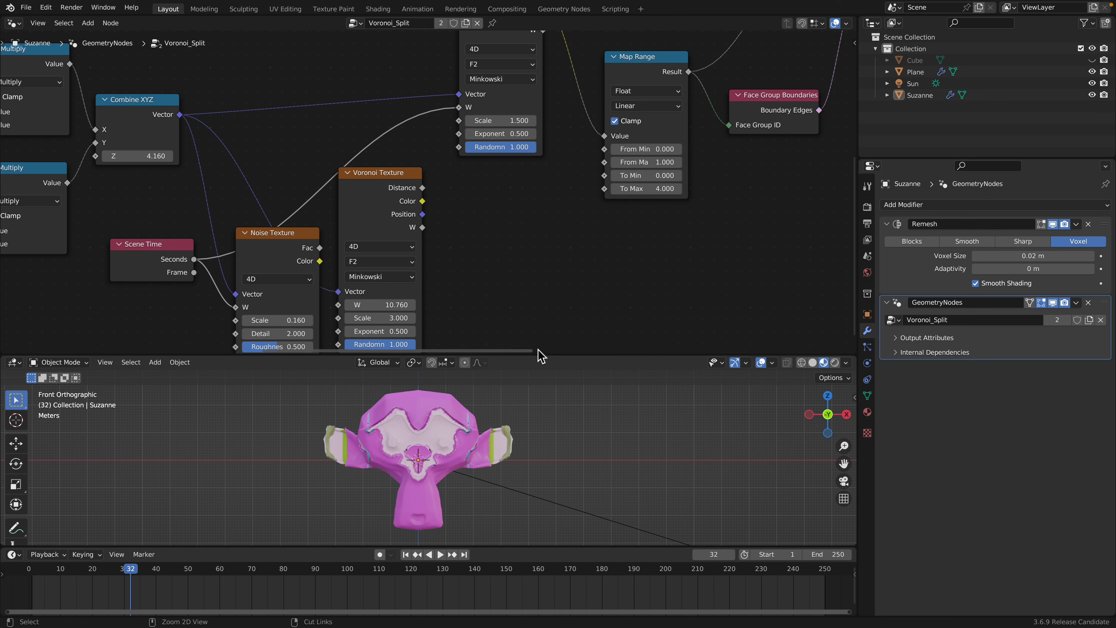
{"action": "key", "text": "ctrl+s"}
Step: Examine the start of the node tree, from Bounding Box through the vector Map Range to Combine XYZ
{"action": "left_click_drag", "start_coordinate": [545, 357], "coordinate": [545, 431]}
{"action": "scroll", "coordinate": [259, 222], "scroll_direction": "down", "scroll_amount": 1}
{"action": "middle_click_drag", "start_coordinate": [66, 176], "coordinate": [521, 208]}
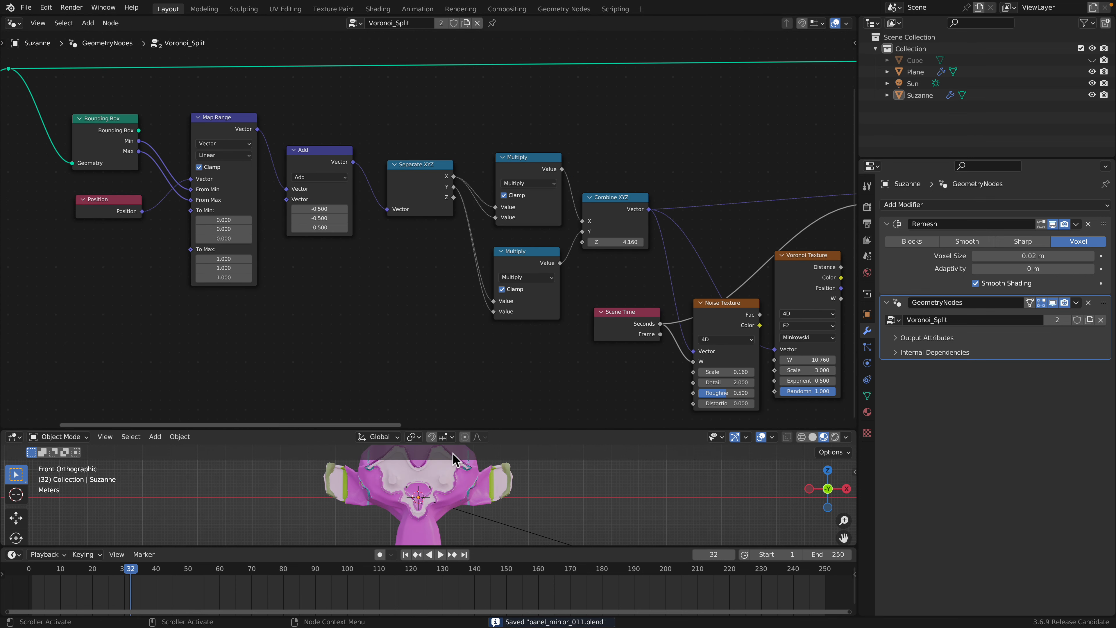
{"action": "left_click_drag", "start_coordinate": [495, 429], "coordinate": [485, 349]}
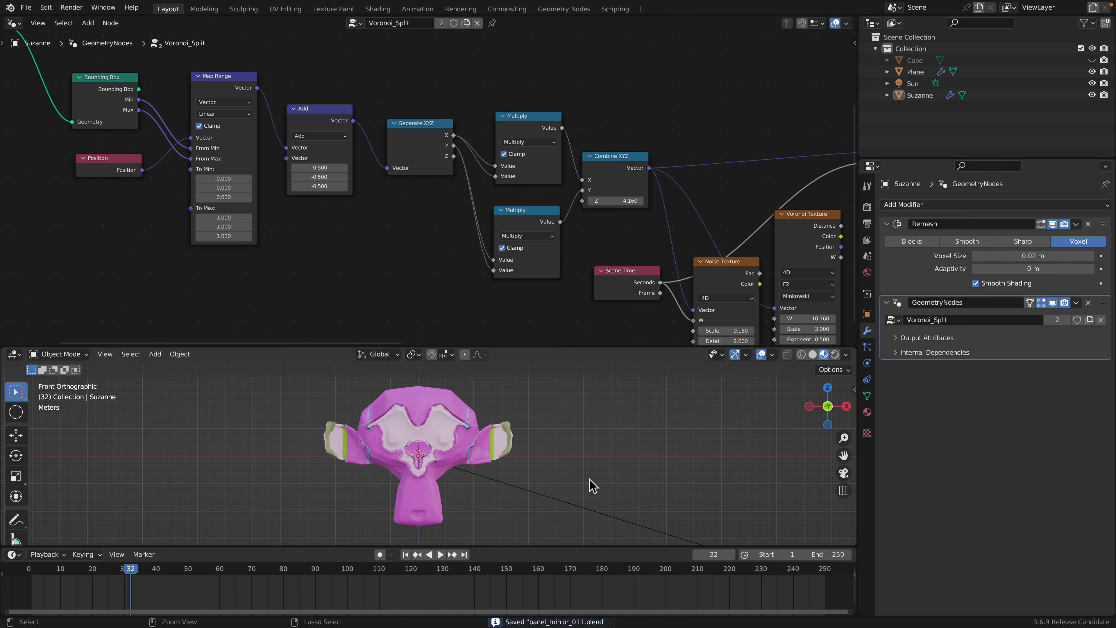
{"action": "key", "text": "ctrl+Right"}
{"action": "key", "text": "ctrl+Left"}
{"action": "scroll", "coordinate": [342, 225], "scroll_direction": "left", "scroll_amount": 5}
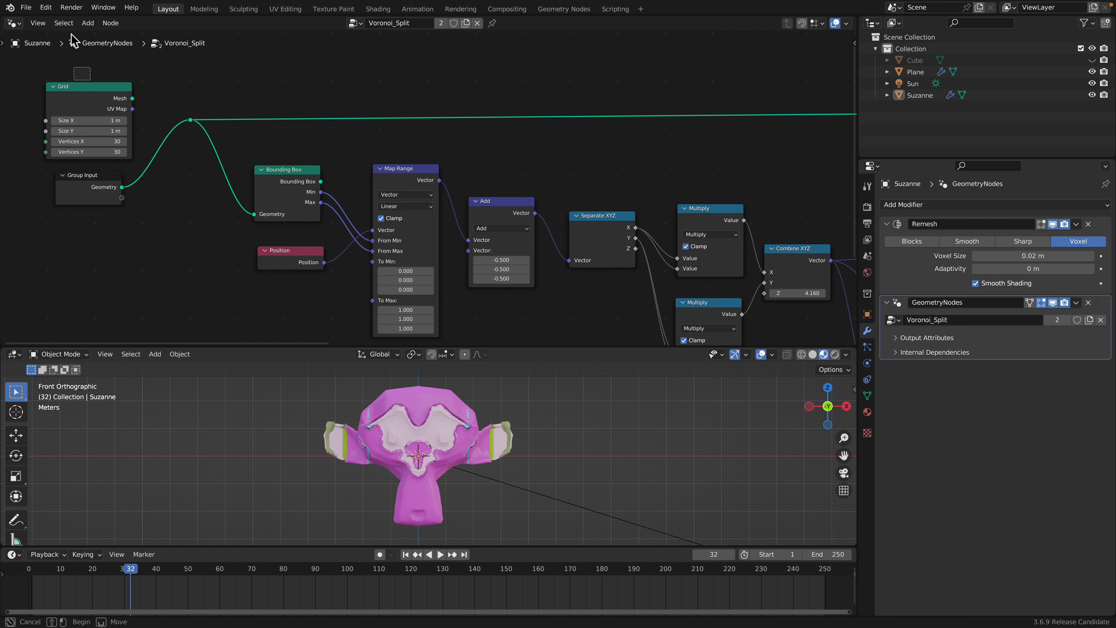
Step: Shift the Grid and Group Input nodes upward at the start of the tree
{"action": "left_click_drag", "start_coordinate": [71, 34], "coordinate": [71, 33]}
{"action": "left_click_drag", "start_coordinate": [90, 89], "coordinate": [88, 61]}
{"action": "mouse_move", "coordinate": [105, 188]}
{"action": "left_mouse_down"}
{"action": "mouse_move", "coordinate": [103, 159]}
{"action": "mouse_move", "coordinate": [110, 176]}
{"action": "left_mouse_up"}
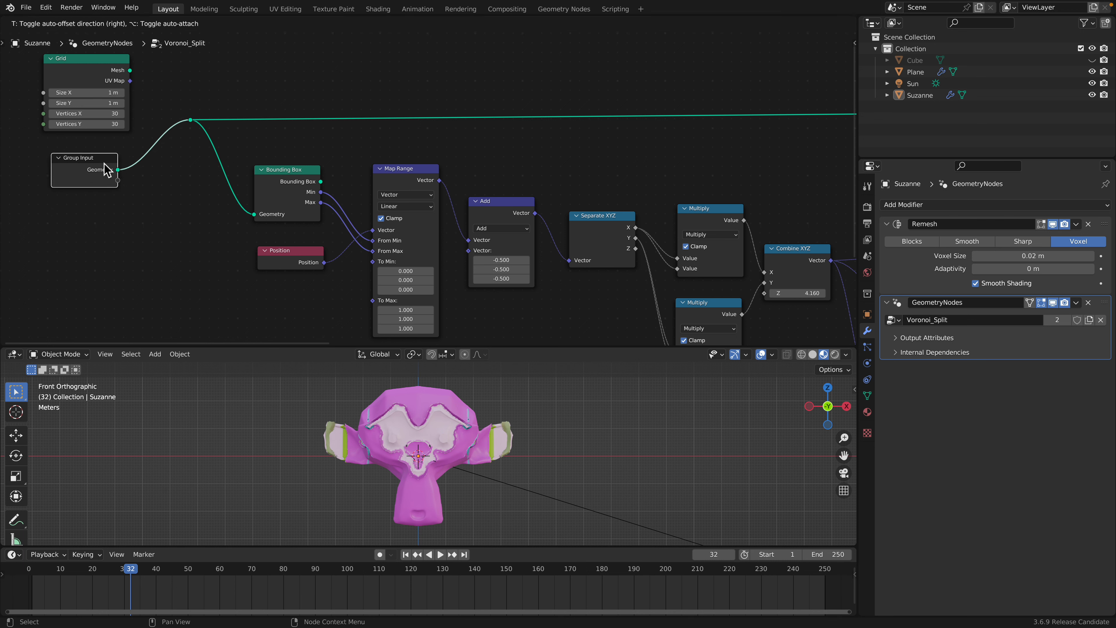
Step: Connect the Grid's Mesh output to the main geometry reroute and play the animation on the resulting grids from above
{"action": "left_click_drag", "start_coordinate": [130, 70], "coordinate": [161, 86]}
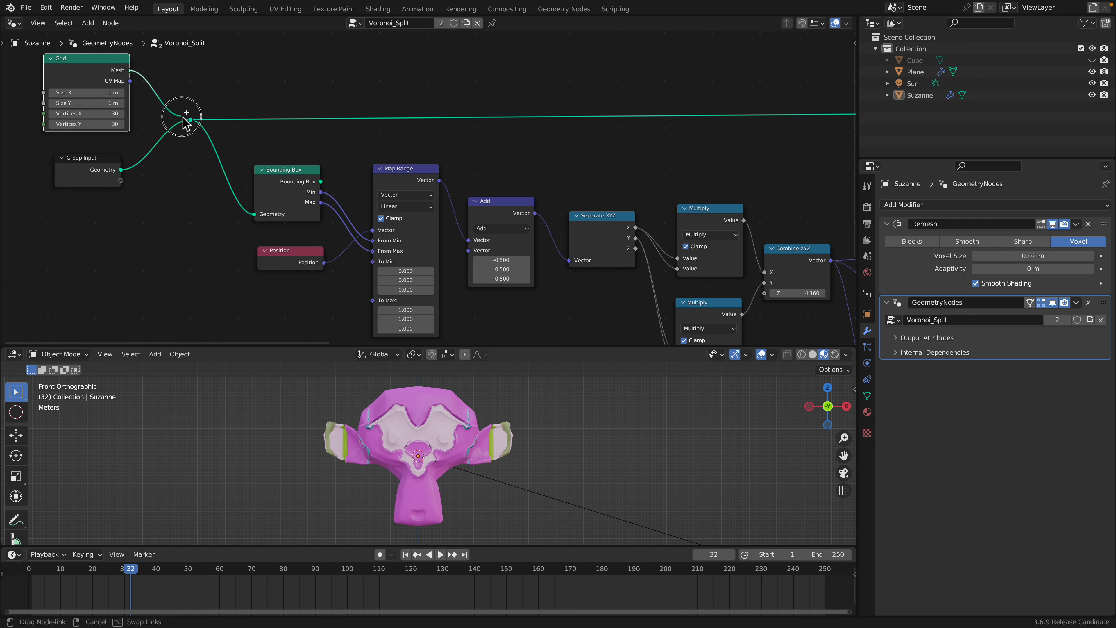
{"action": "left_click_drag", "start_coordinate": [190, 127], "coordinate": [190, 127]}
{"action": "middle_click_drag", "start_coordinate": [456, 397], "coordinate": [474, 449]}
{"action": "left_click_drag", "start_coordinate": [499, 348], "coordinate": [500, 292]}
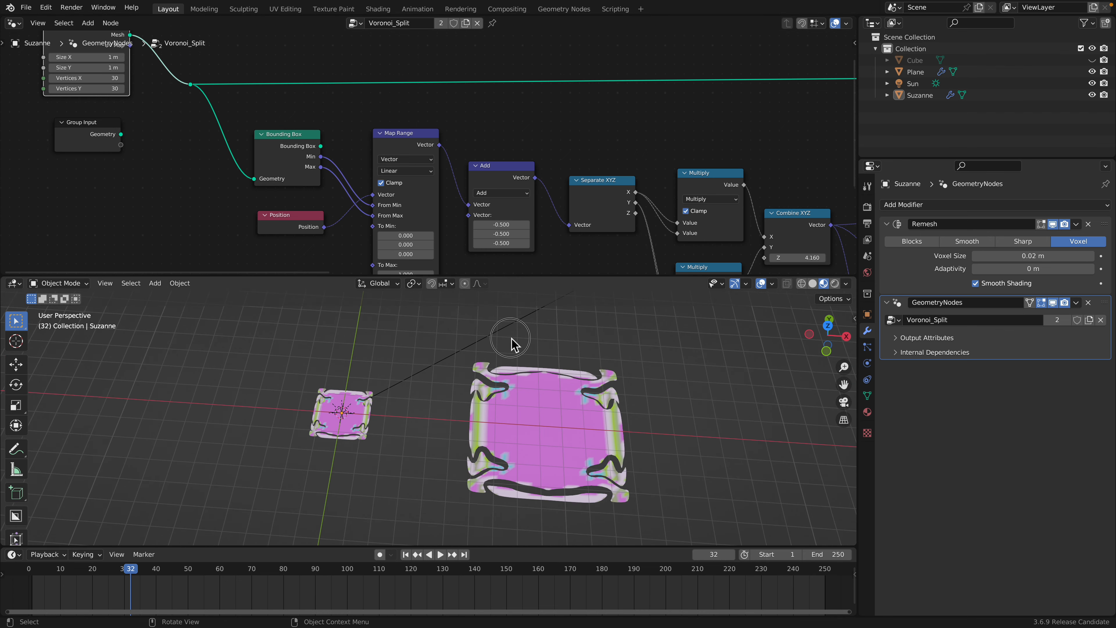
{"action": "middle_click_drag", "start_coordinate": [510, 338], "coordinate": [524, 340]}
{"action": "key", "text": "space"}
{"action": "key", "text": "space"}
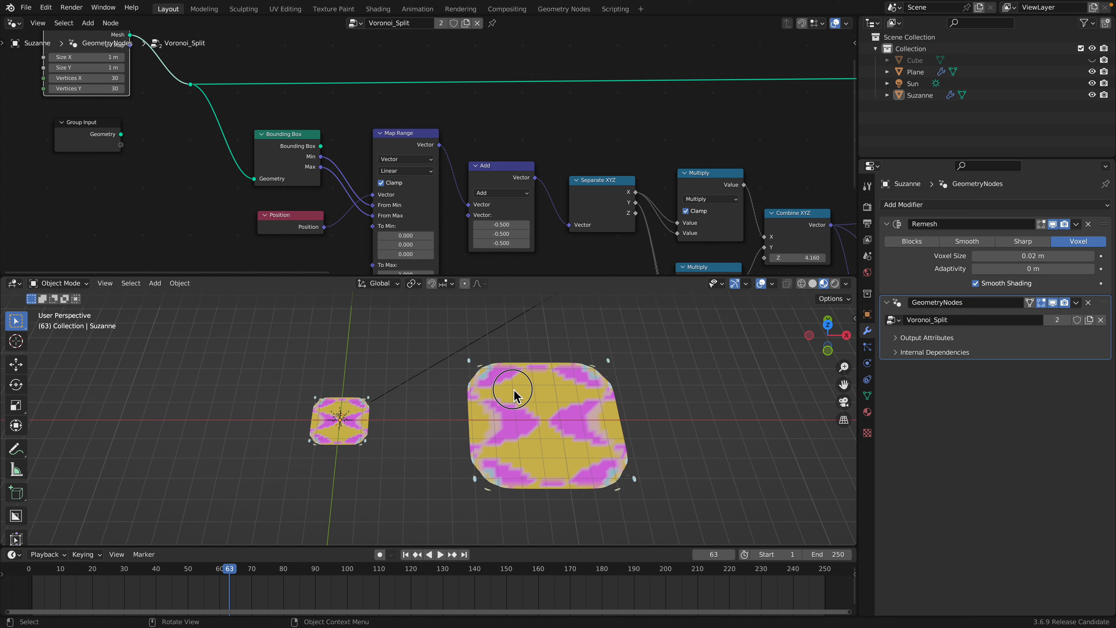
Step: Select the Suzanne object, preview its animation, and reconnect Group Input's Geometry to the main geometry reroute
{"action": "left_click", "coordinate": [355, 414]}
{"action": "left_click", "coordinate": [514, 417]}
{"action": "left_click", "coordinate": [347, 425]}
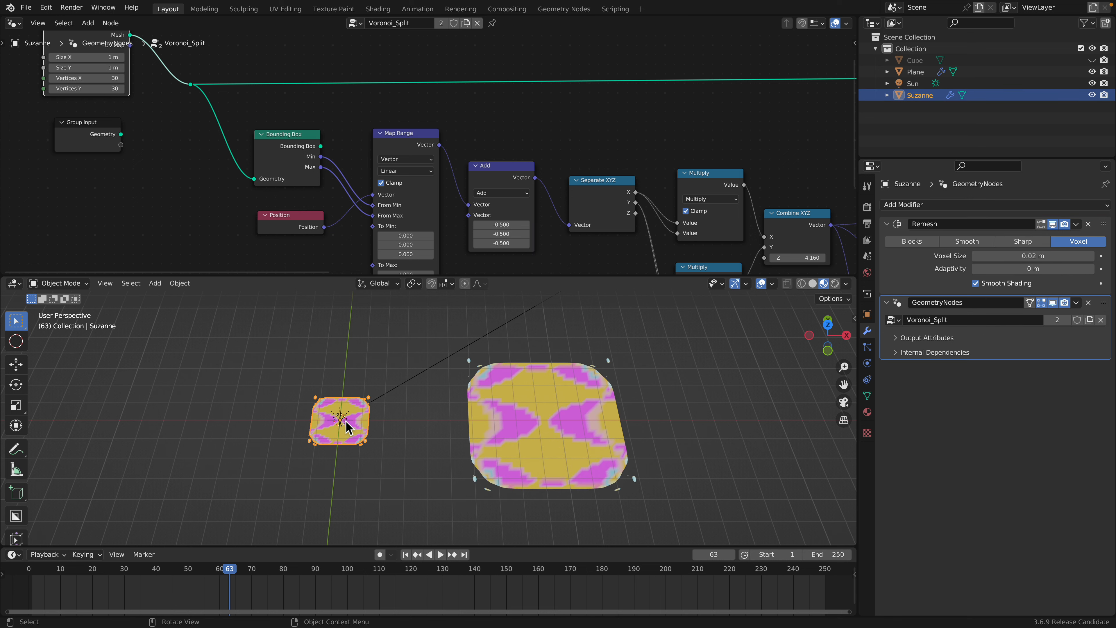
{"action": "key", "text": "space"}
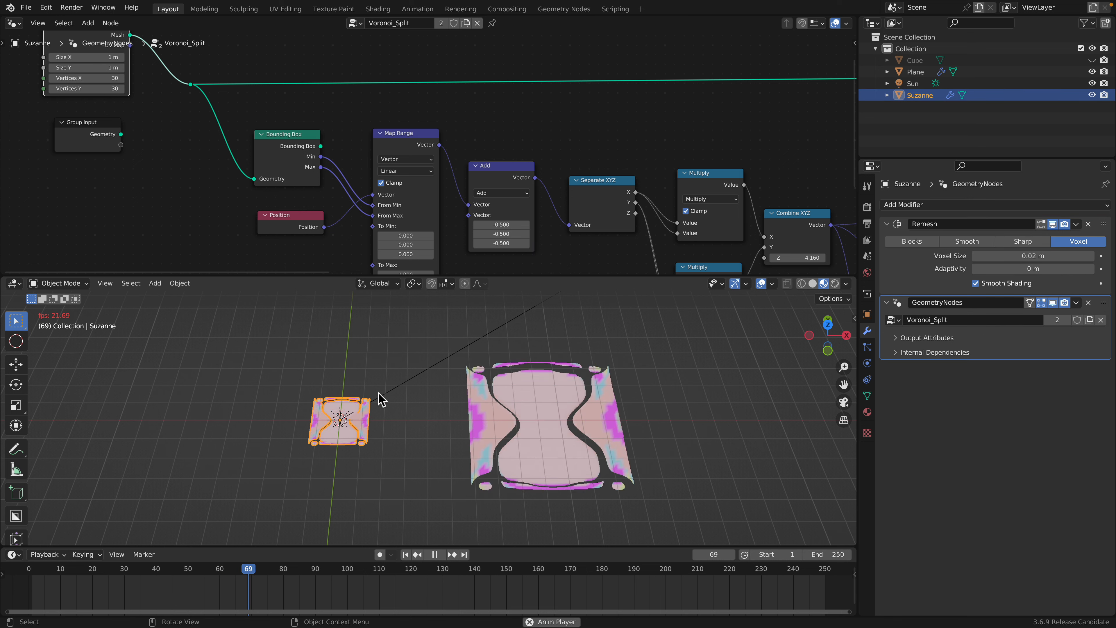
{"action": "left_click_drag", "start_coordinate": [121, 134], "coordinate": [194, 87]}
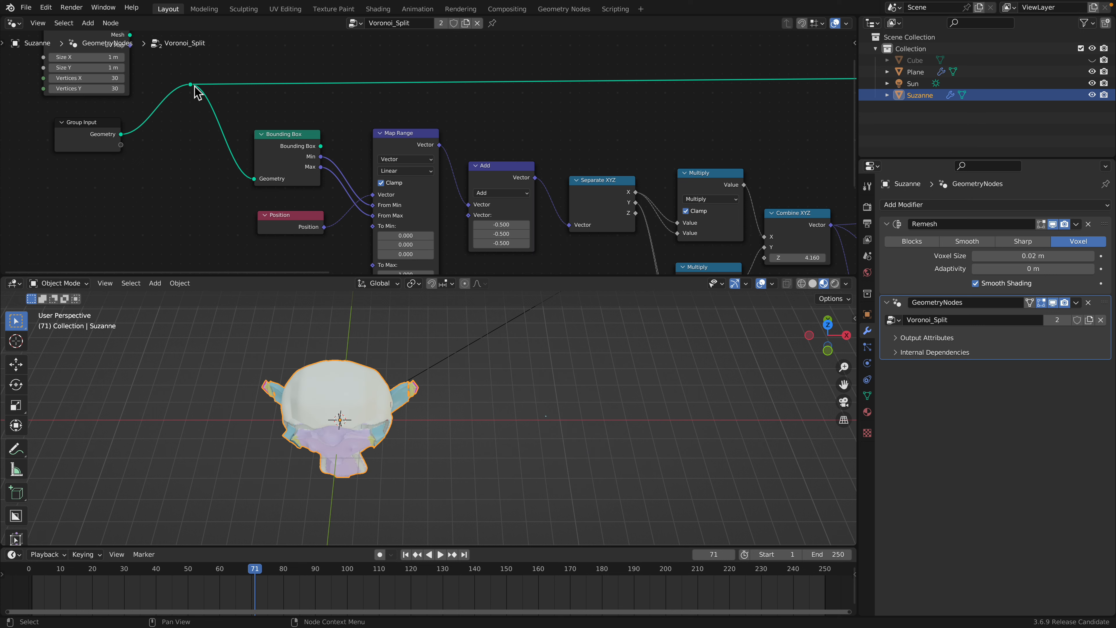
Step: Connect the Grid's Mesh output to the main geometry reroute in place of Group Input's Geometry
{"action": "middle_click_drag", "start_coordinate": [394, 414], "coordinate": [420, 341]}
{"action": "middle_click_drag", "start_coordinate": [147, 127], "coordinate": [153, 166]}
{"action": "left_click_drag", "start_coordinate": [137, 75], "coordinate": [196, 124]}
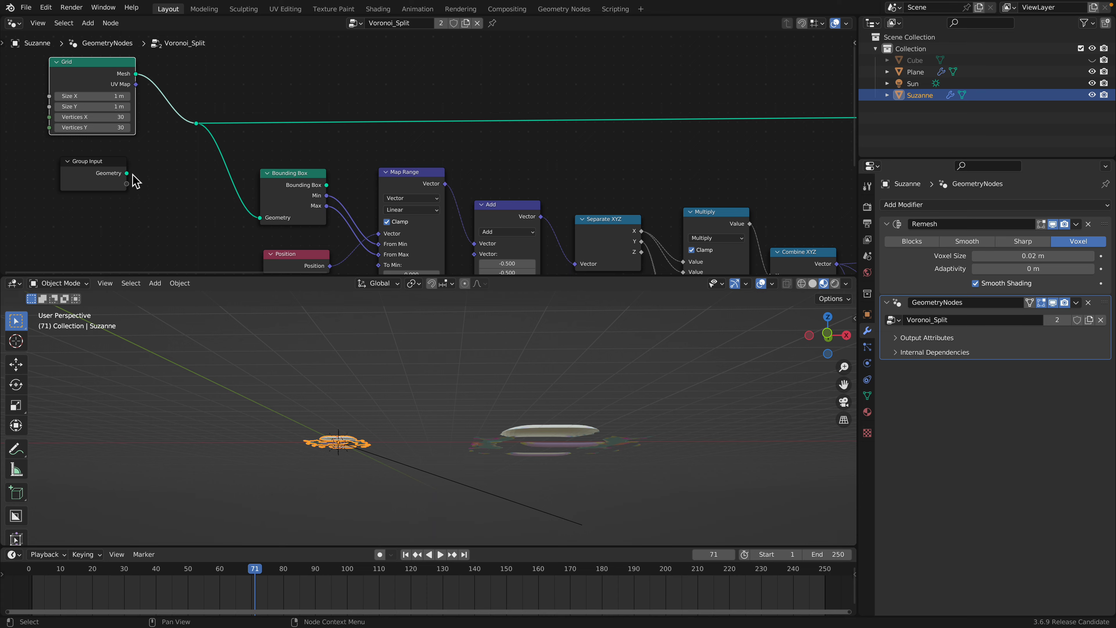
{"action": "left_click_drag", "start_coordinate": [127, 173], "coordinate": [180, 153]}
Step: Save the file and play the animation of the split grids seen from above
{"action": "middle_click_drag", "start_coordinate": [617, 462], "coordinate": [506, 444]}
{"action": "key", "text": "ctrl+s"}
{"action": "key", "text": "space"}
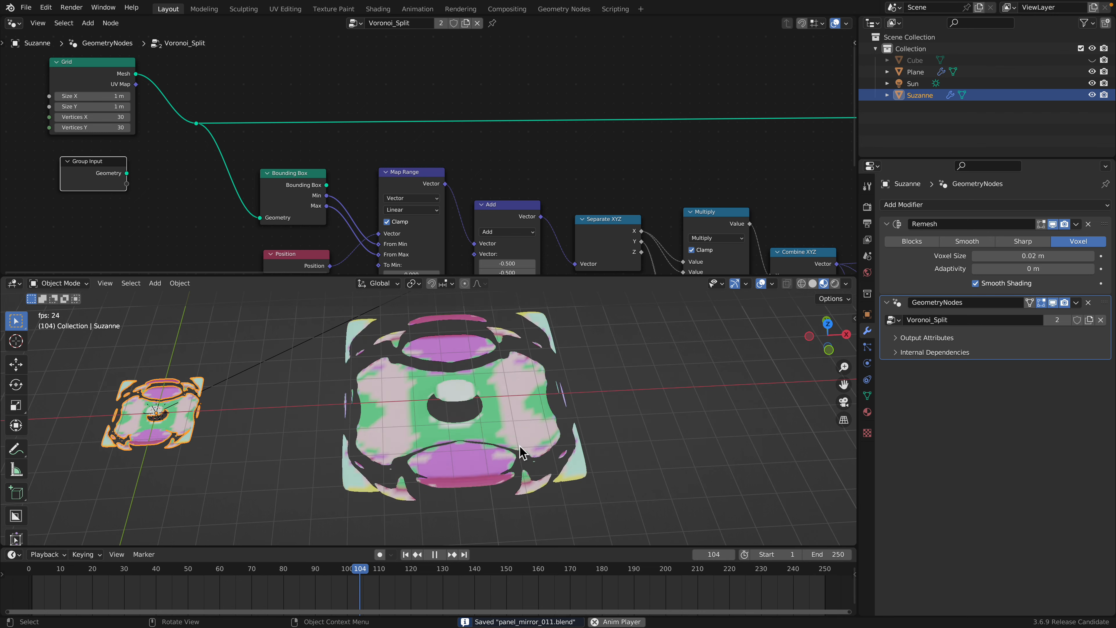
{"action": "key", "text": "space"}
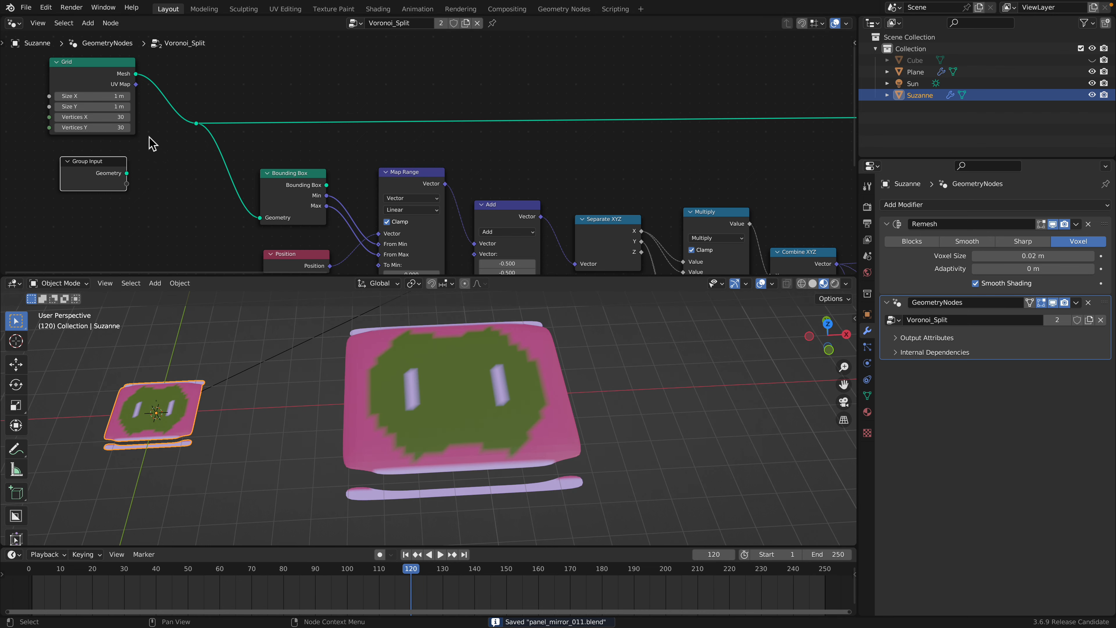
Step: Reposition the Bounding Box, vector Map Range and Position nodes at the start of the tree
{"action": "left_click", "coordinate": [287, 180]}
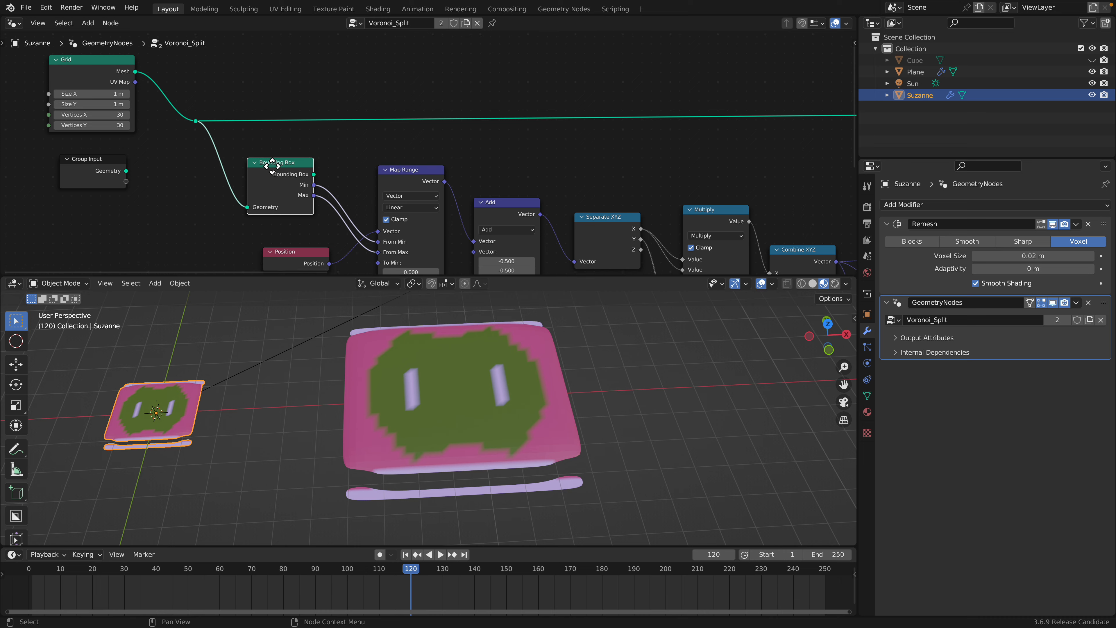
{"action": "middle_click_drag", "start_coordinate": [225, 141], "coordinate": [173, 115]}
{"action": "middle_click_drag", "start_coordinate": [206, 159], "coordinate": [209, 155]}
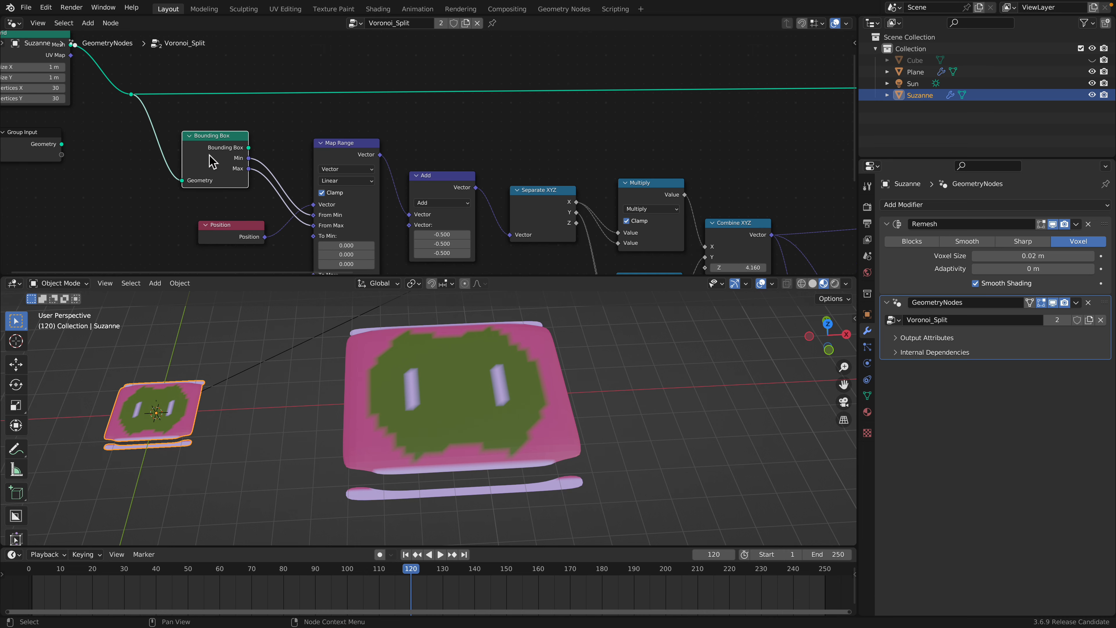
{"action": "left_click_drag", "start_coordinate": [331, 164], "coordinate": [327, 155]}
{"action": "middle_click_drag", "start_coordinate": [327, 156], "coordinate": [299, 113]}
{"action": "left_click_drag", "start_coordinate": [298, 107], "coordinate": [295, 101]}
{"action": "scroll", "coordinate": [294, 100], "scroll_direction": "up", "scroll_amount": 1}
{"action": "middle_click_drag", "start_coordinate": [293, 182], "coordinate": [297, 164]}
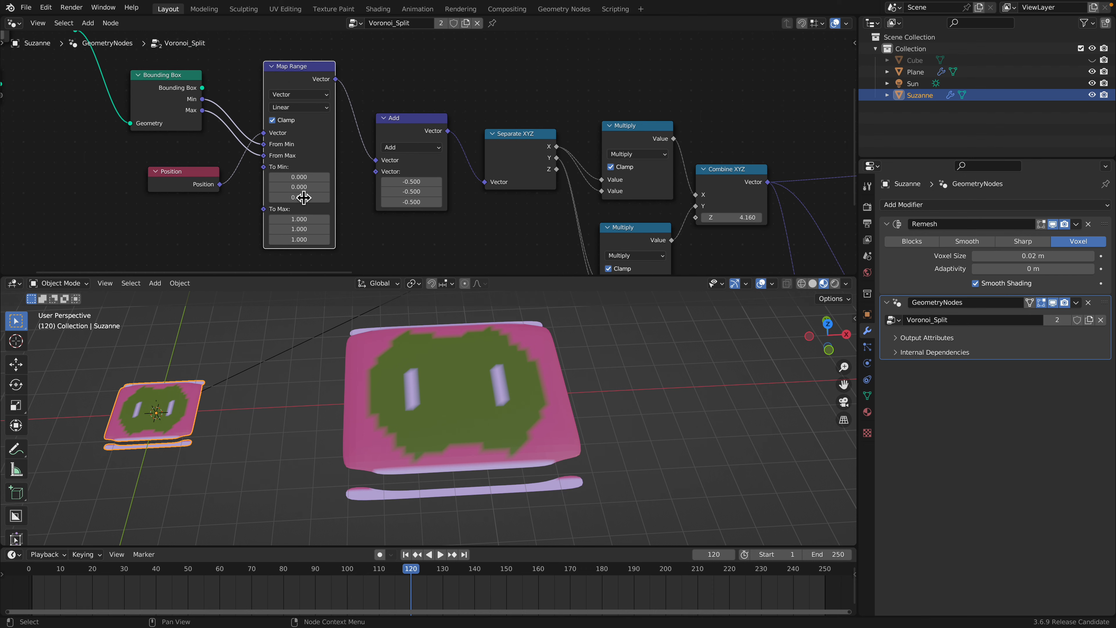
{"action": "left_click_drag", "start_coordinate": [215, 182], "coordinate": [215, 178]}
{"action": "scroll", "coordinate": [251, 183], "scroll_direction": "up", "scroll_amount": 1}
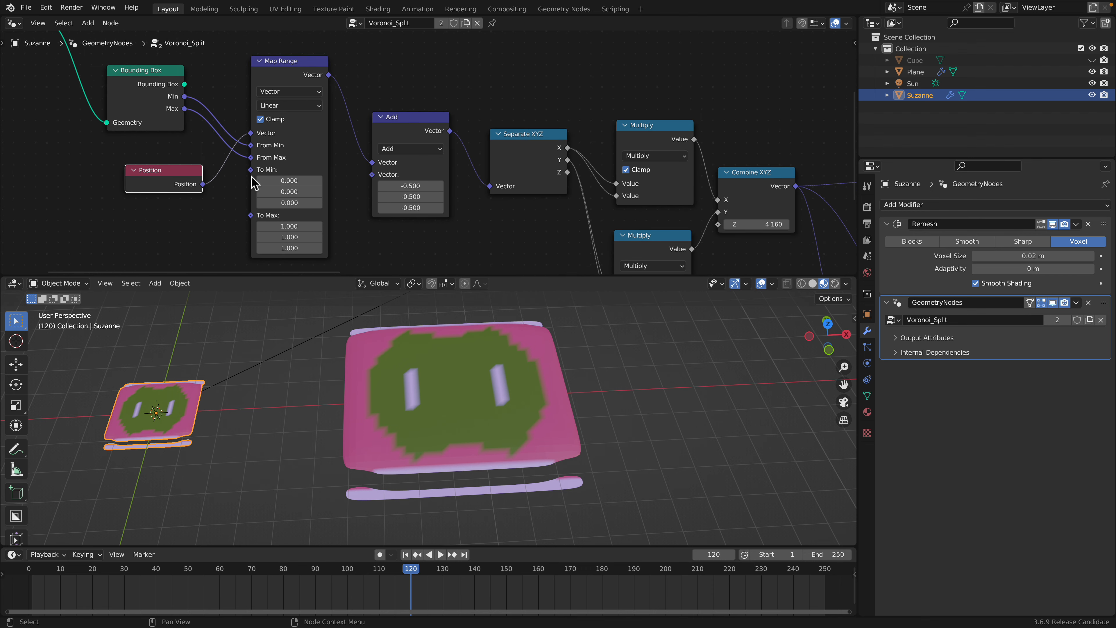
Step: Nudge the vector Add and Separate XYZ nodes that follow the vector Map Range
{"action": "scroll", "coordinate": [288, 184], "scroll_direction": "down", "scroll_amount": 1}
{"action": "middle_click_drag", "start_coordinate": [215, 149], "coordinate": [237, 164]}
{"action": "left_click_drag", "start_coordinate": [407, 142], "coordinate": [408, 132]}
{"action": "middle_click_drag", "start_coordinate": [384, 132], "coordinate": [324, 133]}
{"action": "scroll", "coordinate": [344, 139], "scroll_direction": "down", "scroll_amount": 1}
{"action": "scroll", "coordinate": [374, 156], "scroll_direction": "up", "scroll_amount": 1}
{"action": "middle_click_drag", "start_coordinate": [350, 179], "coordinate": [271, 175]}
{"action": "left_click_drag", "start_coordinate": [390, 165], "coordinate": [389, 159]}
{"action": "middle_click_drag", "start_coordinate": [390, 160], "coordinate": [311, 118]}
Step: Adjust the placement of the two Multiply nodes between Separate XYZ and Combine XYZ
{"action": "left_click_drag", "start_coordinate": [372, 114], "coordinate": [363, 83]}
{"action": "left_click_drag", "start_coordinate": [274, 108], "coordinate": [268, 110]}
{"action": "left_click_drag", "start_coordinate": [365, 89], "coordinate": [366, 83]}
{"action": "left_click_drag", "start_coordinate": [386, 198], "coordinate": [380, 155]}
{"action": "scroll", "coordinate": [313, 175], "scroll_direction": "up", "scroll_amount": 3}
{"action": "middle_click_drag", "start_coordinate": [386, 140], "coordinate": [299, 142]}
{"action": "scroll", "coordinate": [271, 137], "scroll_direction": "down", "scroll_amount": 1}
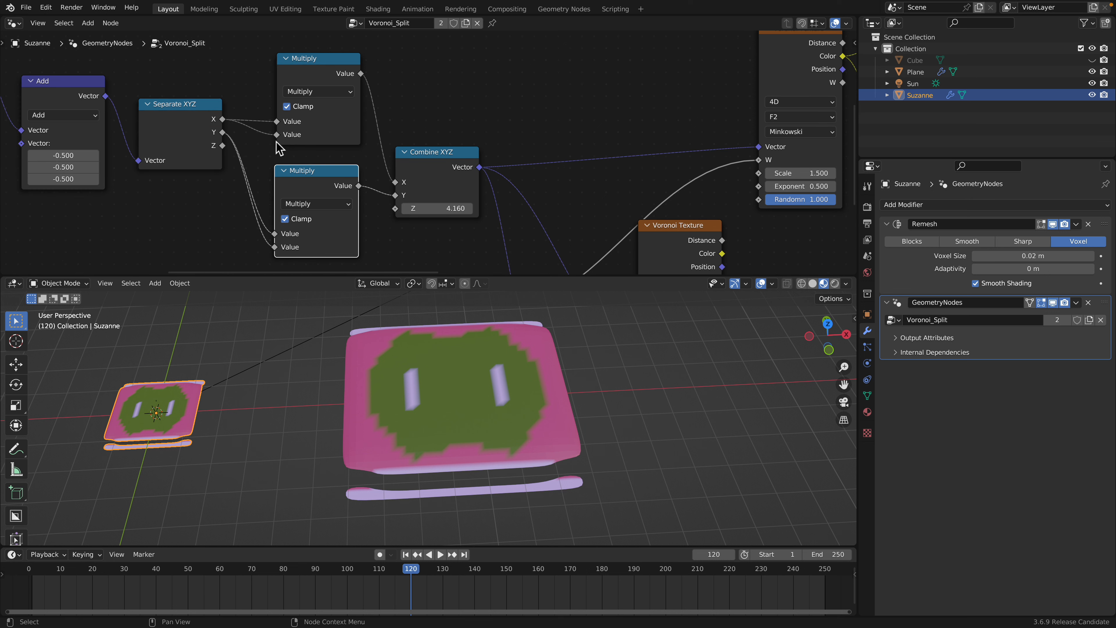
{"action": "left_click_drag", "start_coordinate": [301, 188], "coordinate": [298, 184]}
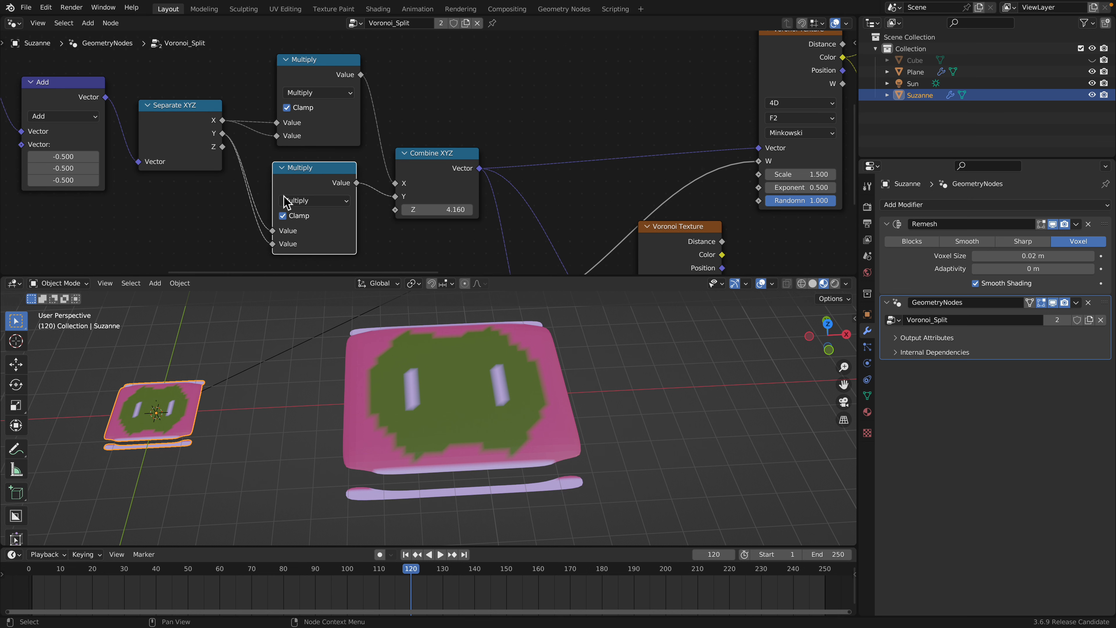
Step: Move the Combine XYZ node up beside the Multiply nodes and set its Z to 0
{"action": "left_click_drag", "start_coordinate": [419, 151], "coordinate": [445, 140]}
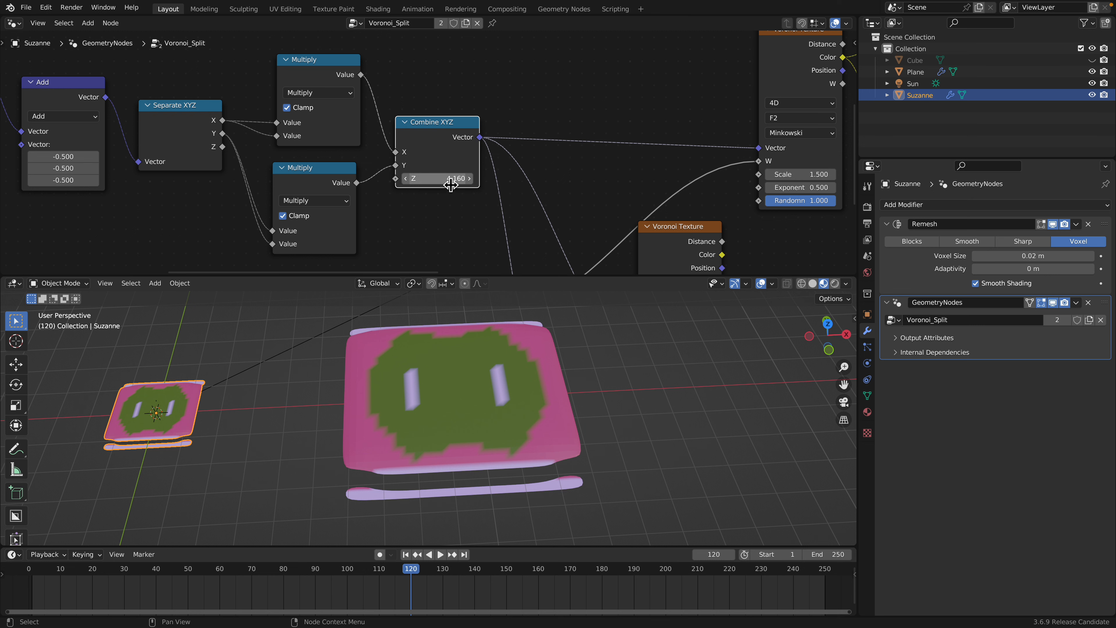
{"action": "key", "text": "Return"}
{"action": "left_click_drag", "start_coordinate": [444, 180], "coordinate": [481, 180]}
{"action": "left_click", "coordinate": [444, 181]}
{"action": "type", "text": "0"}
{"action": "key", "text": "Return"}
Step: Move the Scene Time node up beneath Combine XYZ, clear of the Noise Texture node
{"action": "middle_click_drag", "start_coordinate": [540, 158], "coordinate": [278, 152]}
{"action": "scroll", "coordinate": [278, 152], "scroll_direction": "down", "scroll_amount": 2}
{"action": "left_click_drag", "start_coordinate": [208, 136], "coordinate": [209, 134]}
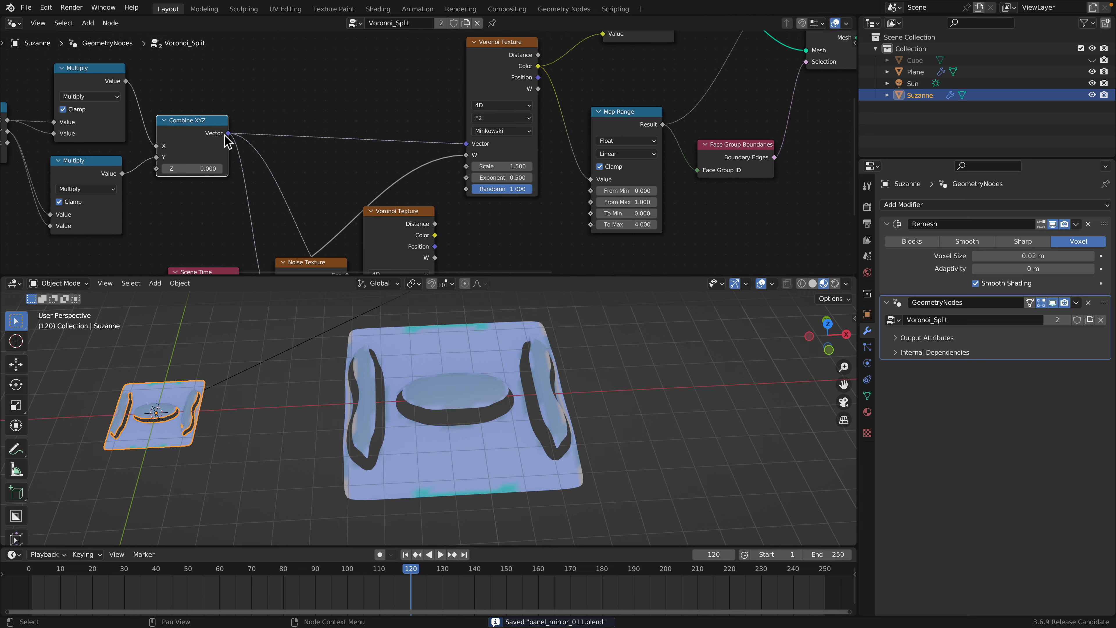
{"action": "left_click_drag", "start_coordinate": [497, 84], "coordinate": [498, 82]}
{"action": "middle_click_drag", "start_coordinate": [478, 110], "coordinate": [493, 78]}
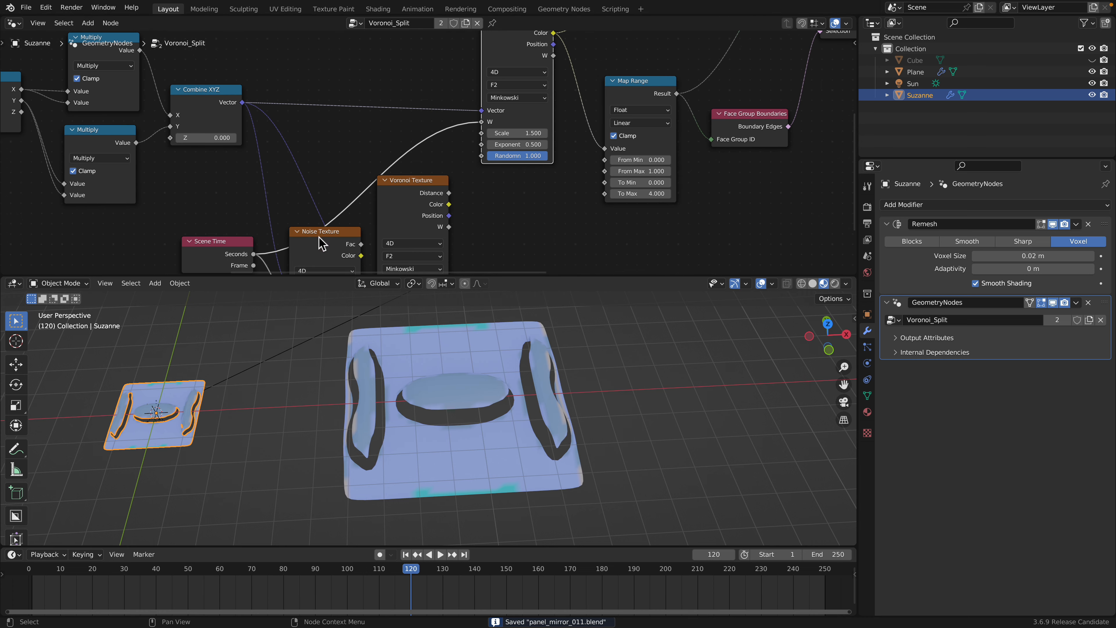
{"action": "left_click_drag", "start_coordinate": [216, 248], "coordinate": [220, 146]}
Step: Set the Scale of the main 4D Voronoi Texture, driven by Scene Time, to 0.880
{"action": "middle_click_drag", "start_coordinate": [400, 95], "coordinate": [281, 203]}
{"action": "scroll", "coordinate": [281, 203], "scroll_direction": "up", "scroll_amount": 3}
{"action": "scroll", "coordinate": [403, 141], "scroll_direction": "up", "scroll_amount": 1}
{"action": "middle_click_drag", "start_coordinate": [419, 146], "coordinate": [385, 192]}
{"action": "scroll", "coordinate": [390, 163], "scroll_direction": "down", "scroll_amount": 1}
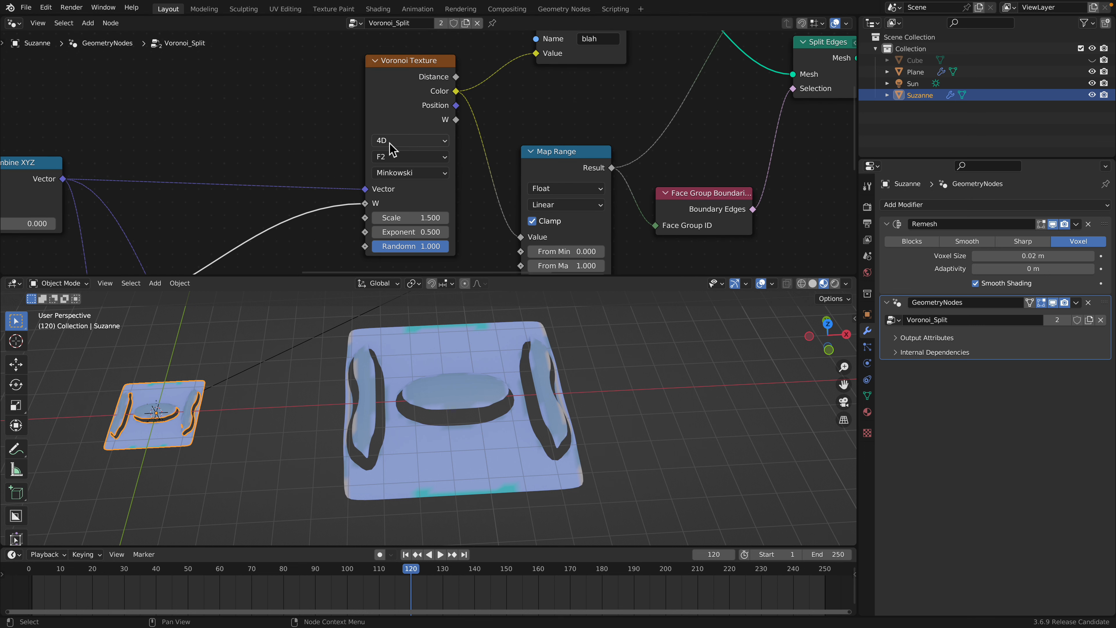
{"action": "middle_click_drag", "start_coordinate": [389, 142], "coordinate": [424, 116]}
{"action": "scroll", "coordinate": [409, 157], "scroll_direction": "down", "scroll_amount": 1}
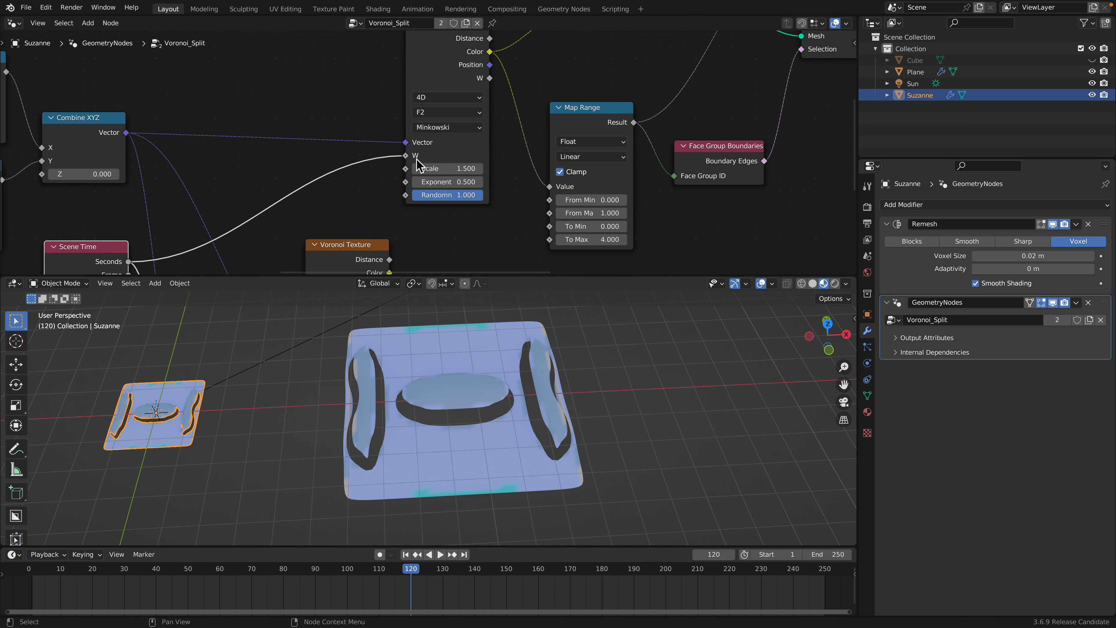
{"action": "scroll", "coordinate": [417, 159], "scroll_direction": "down", "scroll_amount": 1}
{"action": "middle_click_drag", "start_coordinate": [417, 159], "coordinate": [356, 166]}
{"action": "left_click_drag", "start_coordinate": [382, 174], "coordinate": [348, 174]}
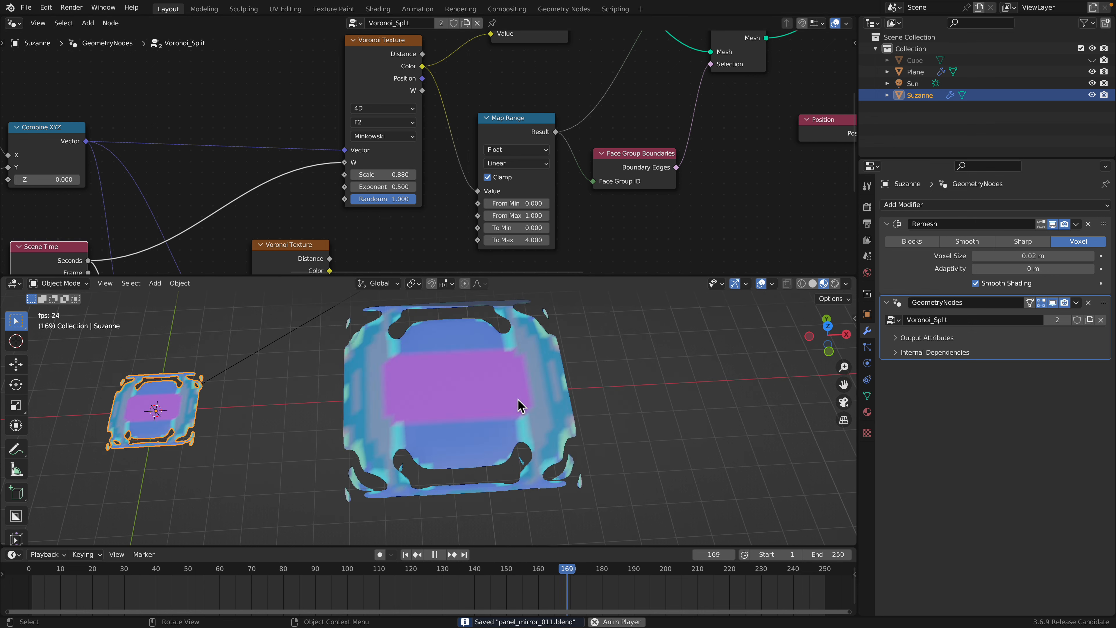
Step: Move the float Map Range node up next to the main Voronoi Texture
{"action": "middle_click_drag", "start_coordinate": [498, 91], "coordinate": [388, 149]}
{"action": "scroll", "coordinate": [458, 161], "scroll_direction": "down", "scroll_amount": 2}
{"action": "left_click_drag", "start_coordinate": [391, 158], "coordinate": [396, 130]}
{"action": "middle_click_drag", "start_coordinate": [415, 143], "coordinate": [358, 147]}
{"action": "scroll", "coordinate": [358, 148], "scroll_direction": "up", "scroll_amount": 2}
{"action": "left_click_drag", "start_coordinate": [336, 129], "coordinate": [333, 117]}
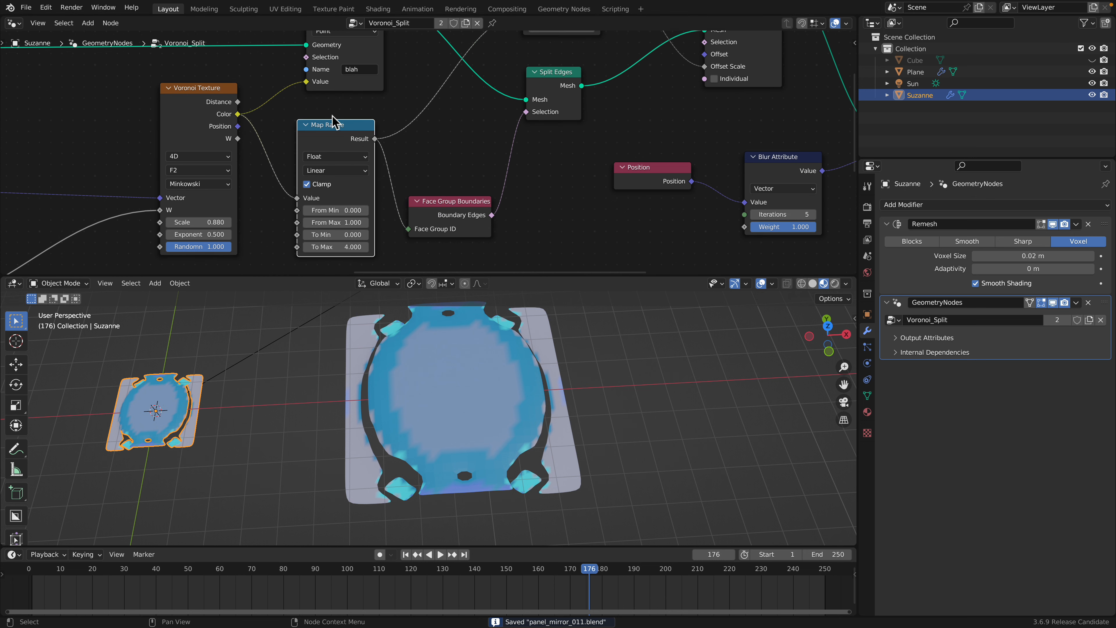
{"action": "middle_click_drag", "start_coordinate": [321, 184], "coordinate": [337, 156]}
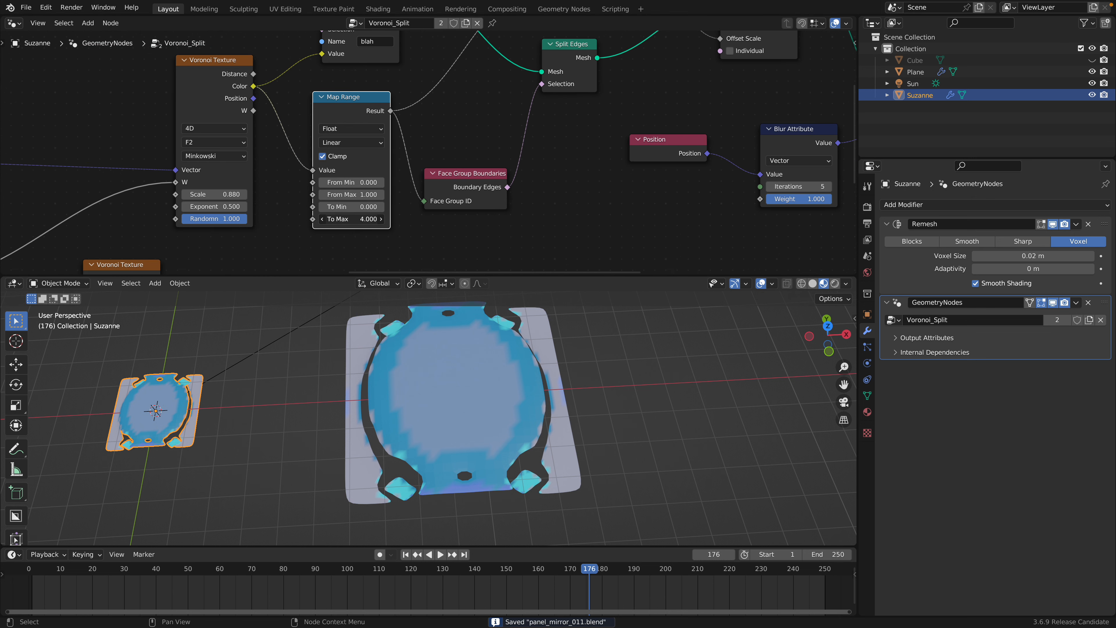
Step: Try a To Max of 2 on the float Map Range, and set it back to 4
{"action": "left_click", "coordinate": [359, 219]}
{"action": "type", "text": "2"}
{"action": "key", "text": "Return"}
{"action": "left_click", "coordinate": [361, 220]}
{"action": "type", "text": "4"}
{"action": "key", "text": "Return"}
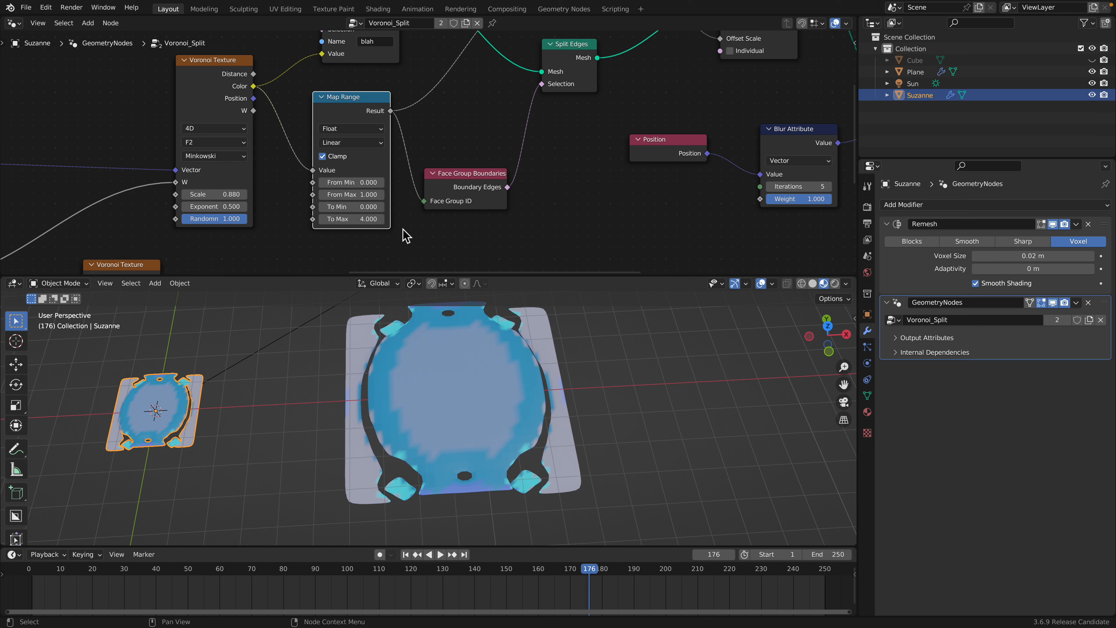
Step: Move the Face Group Boundaries node up between the float Map Range and Split Edges
{"action": "middle_click_drag", "start_coordinate": [394, 187], "coordinate": [389, 191]}
{"action": "left_click_drag", "start_coordinate": [347, 111], "coordinate": [344, 110]}
{"action": "left_click_drag", "start_coordinate": [443, 176], "coordinate": [460, 145]}
{"action": "middle_click_drag", "start_coordinate": [452, 150], "coordinate": [401, 167]}
{"action": "scroll", "coordinate": [431, 189], "scroll_direction": "up", "scroll_amount": 2}
{"action": "left_click_drag", "start_coordinate": [448, 189], "coordinate": [454, 170]}
{"action": "middle_click_drag", "start_coordinate": [454, 170], "coordinate": [440, 213]}
{"action": "scroll", "coordinate": [447, 192], "scroll_direction": "down", "scroll_amount": 2}
{"action": "left_click_drag", "start_coordinate": [441, 208], "coordinate": [408, 191]}
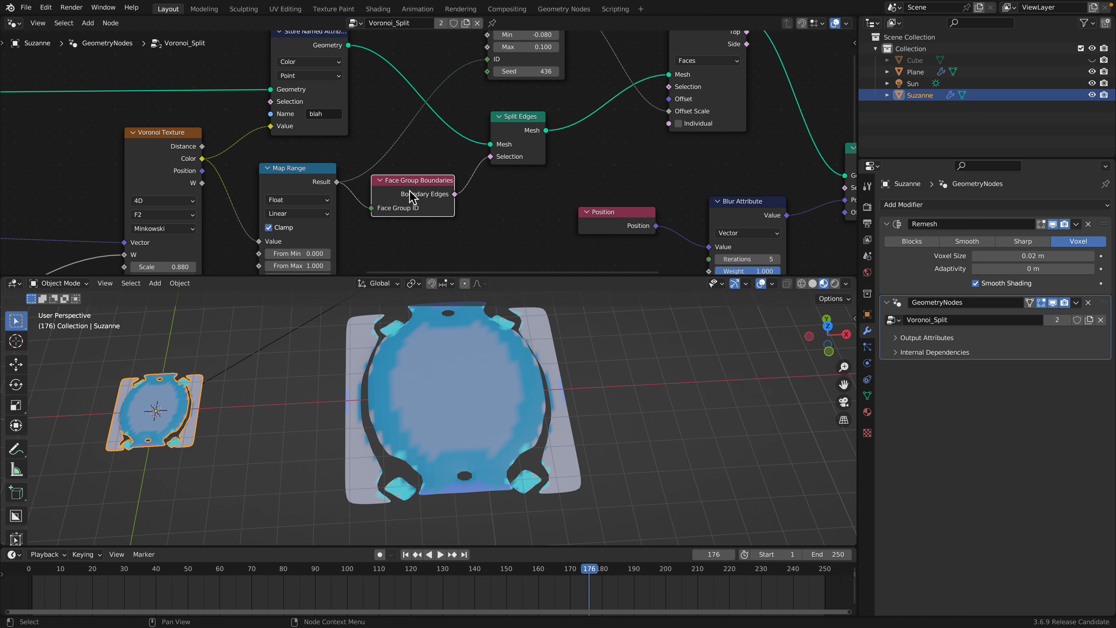
{"action": "scroll", "coordinate": [407, 191], "scroll_direction": "up", "scroll_amount": 1}
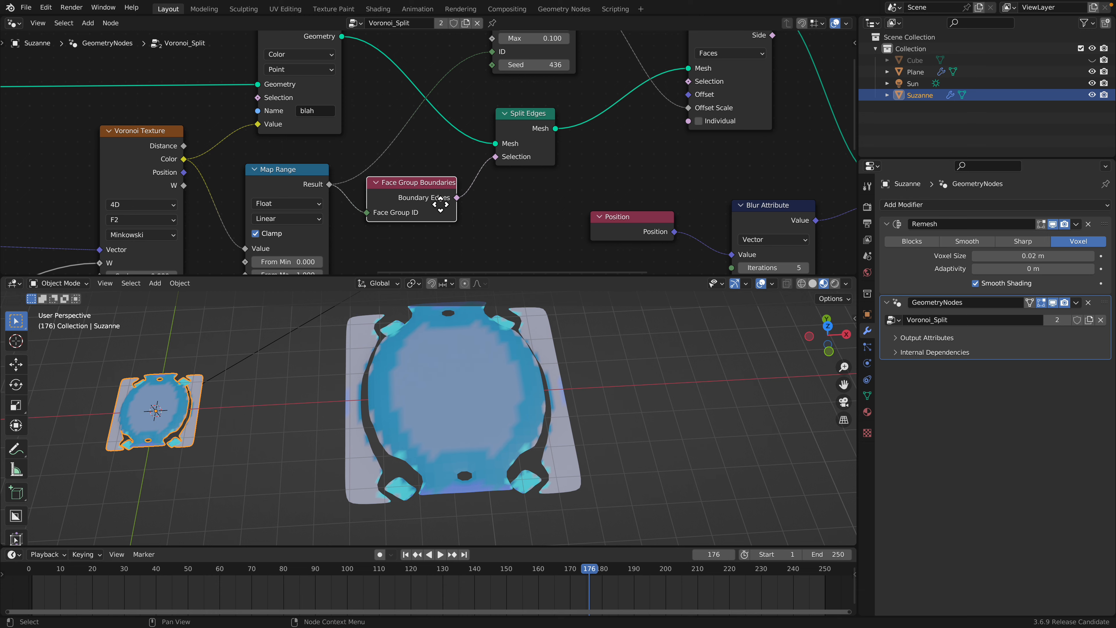
Step: Reposition the Split Edges node and the Store Named Attribute node that feeds it
{"action": "middle_click_drag", "start_coordinate": [441, 204], "coordinate": [410, 215]}
{"action": "left_click_drag", "start_coordinate": [491, 145], "coordinate": [496, 139]}
{"action": "middle_click_drag", "start_coordinate": [455, 185], "coordinate": [445, 200]}
{"action": "scroll", "coordinate": [479, 145], "scroll_direction": "down", "scroll_amount": 2}
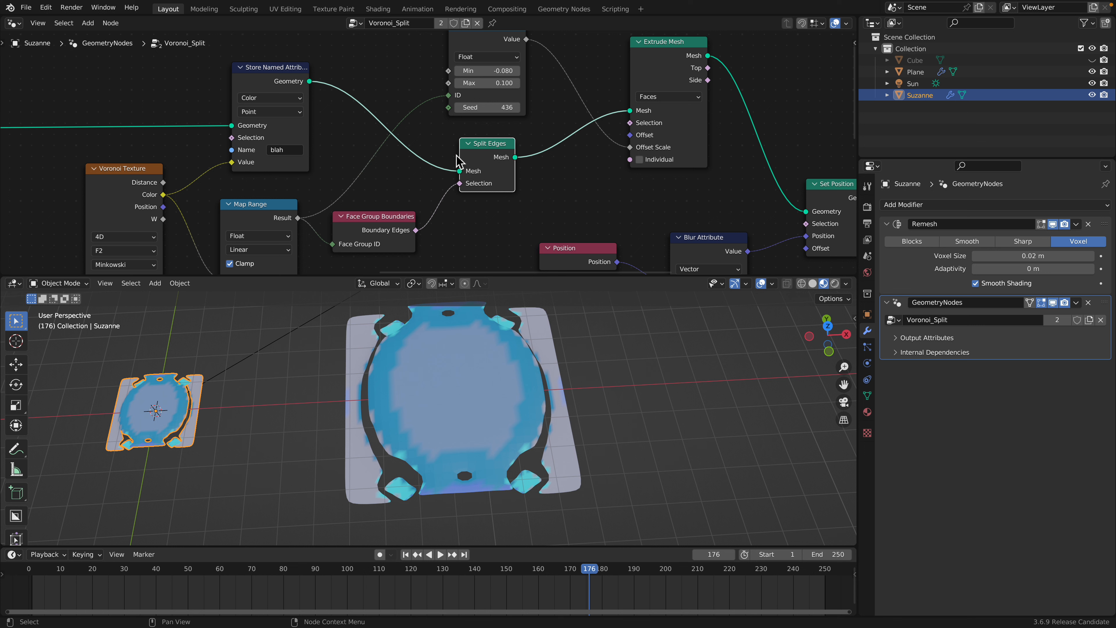
{"action": "middle_click_drag", "start_coordinate": [460, 159], "coordinate": [458, 188]}
{"action": "left_click_drag", "start_coordinate": [288, 103], "coordinate": [305, 96]}
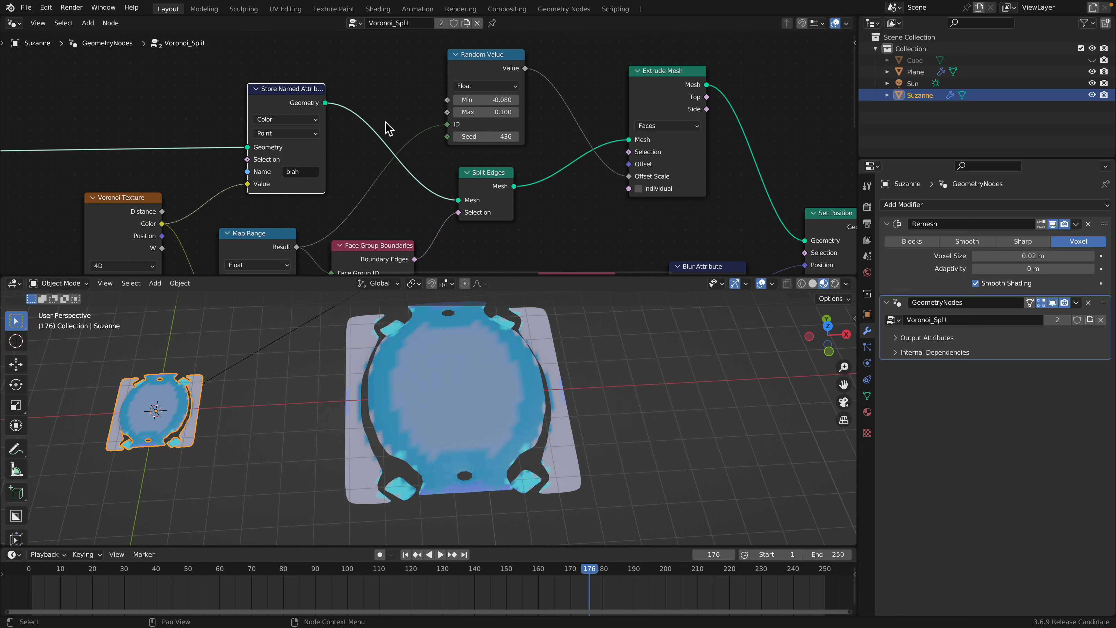
Step: Mute and unmute Extrude Mesh to compare the panels, and shift the node closer to Random Value
{"action": "left_click_drag", "start_coordinate": [660, 86], "coordinate": [652, 85]}
{"action": "middle_click_drag", "start_coordinate": [638, 145], "coordinate": [552, 125]}
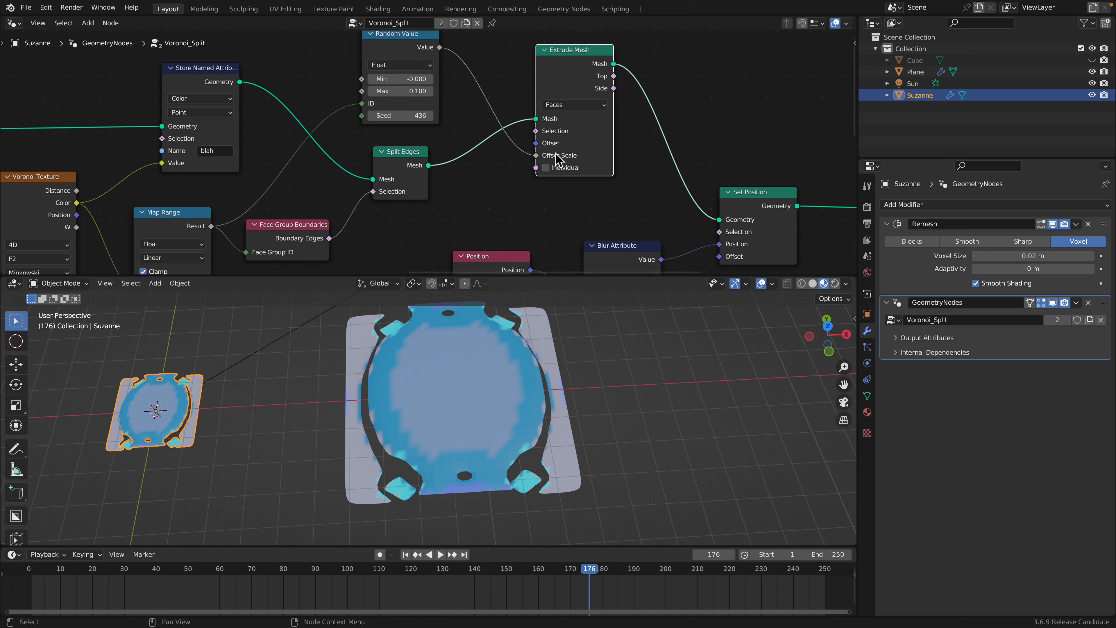
{"action": "key", "text": "m"}
{"action": "middle_click_drag", "start_coordinate": [553, 398], "coordinate": [547, 433]}
{"action": "key", "text": "m"}
{"action": "key", "text": "m"}
{"action": "key", "text": "m"}
{"action": "key", "text": "m"}
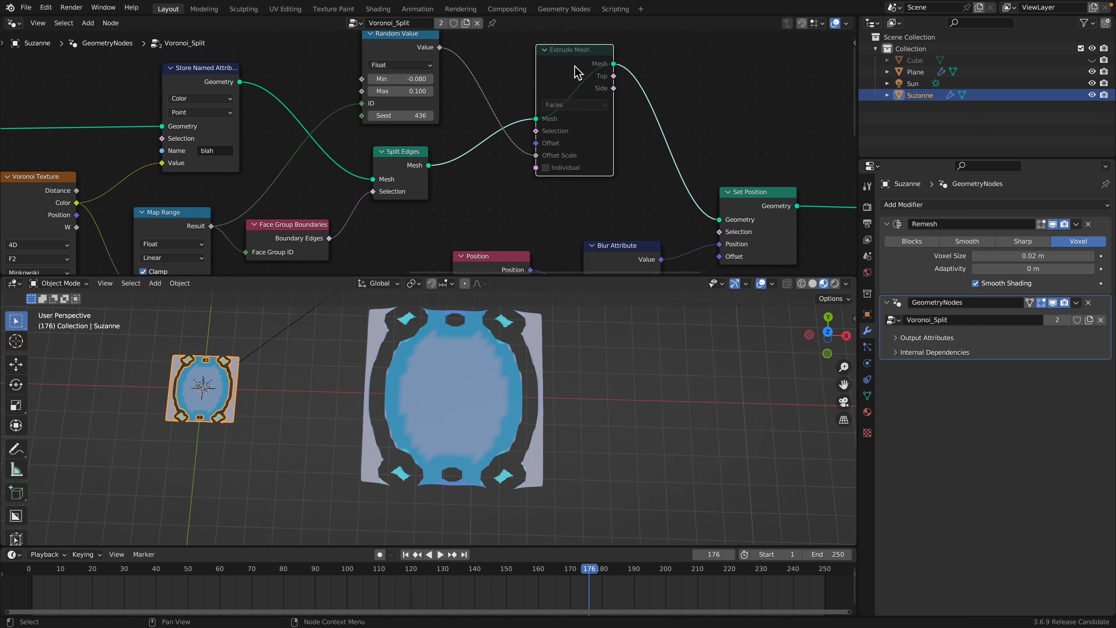
{"action": "key", "text": "m"}
{"action": "left_click_drag", "start_coordinate": [578, 72], "coordinate": [554, 73]}
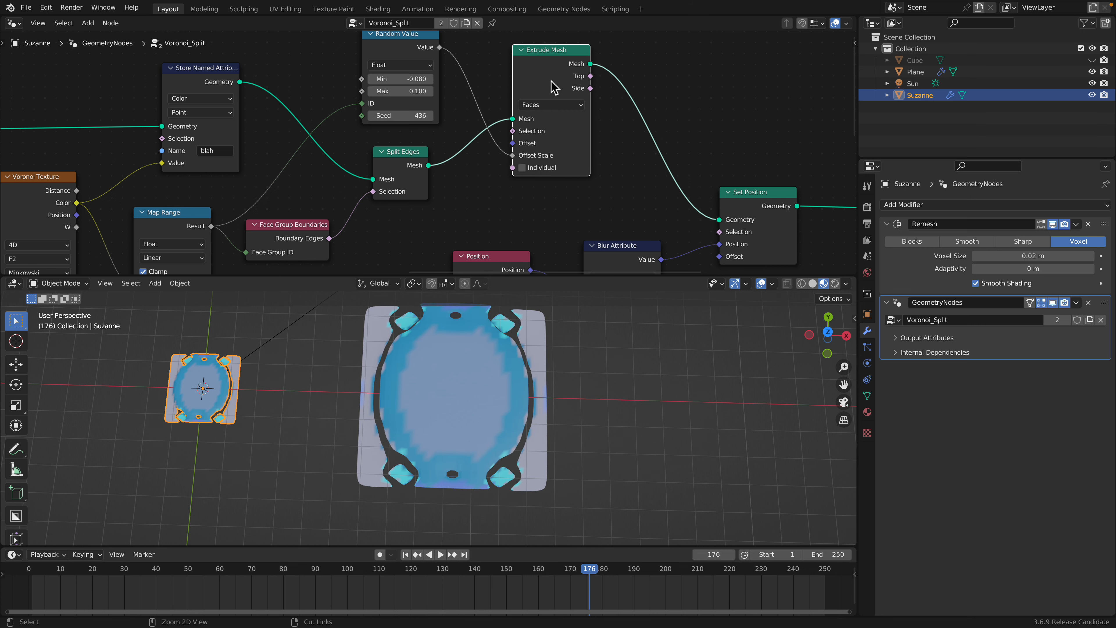
{"action": "key", "text": "ctrl+s"}
Step: Set the Random Value node's Min to -0.020, Max to 0.080 and Seed to 466
{"action": "middle_click_drag", "start_coordinate": [442, 103], "coordinate": [480, 130]}
{"action": "scroll", "coordinate": [448, 113], "scroll_direction": "up", "scroll_amount": 1}
{"action": "middle_click_drag", "start_coordinate": [537, 385], "coordinate": [514, 336]}
{"action": "mouse_move", "coordinate": [440, 102]}
{"action": "left_mouse_down"}
{"action": "mouse_move", "coordinate": [422, 102]}
{"action": "mouse_move", "coordinate": [460, 115]}
{"action": "mouse_move", "coordinate": [440, 115]}
{"action": "left_mouse_up"}
{"action": "middle_click_drag", "start_coordinate": [532, 404], "coordinate": [526, 379]}
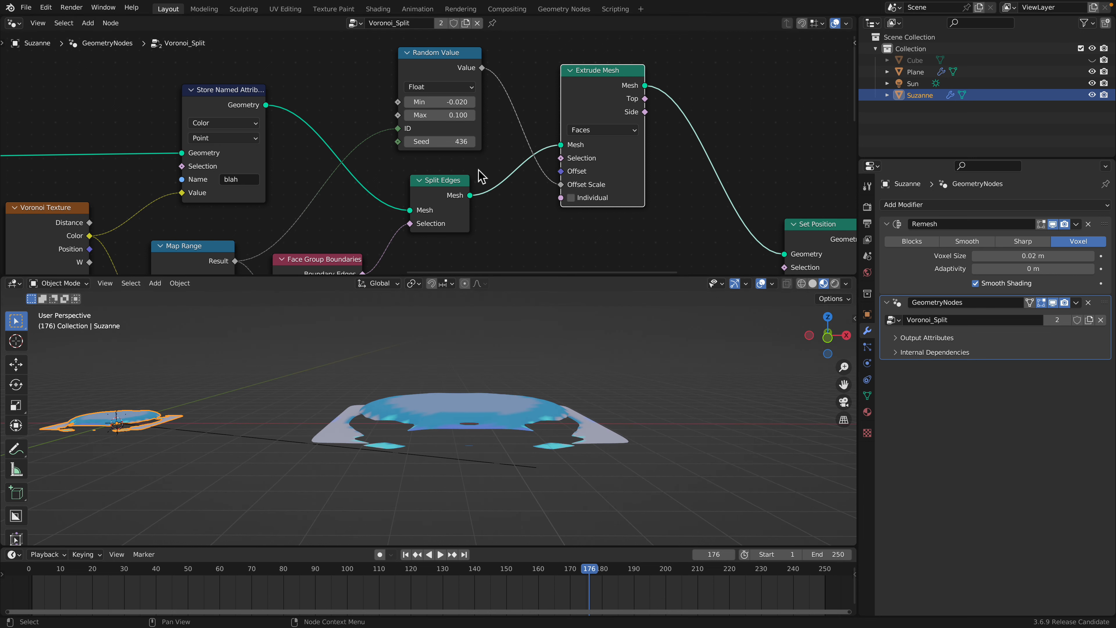
{"action": "left_click_drag", "start_coordinate": [441, 115], "coordinate": [457, 141]}
{"action": "middle_click_drag", "start_coordinate": [563, 414], "coordinate": [564, 453]}
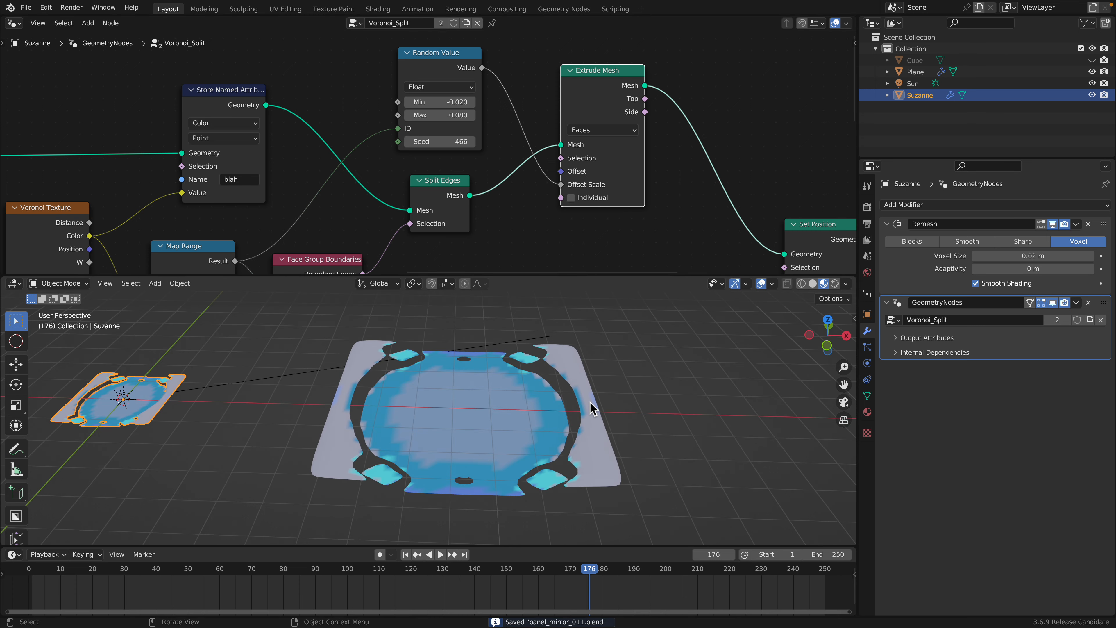
Step: Look at the panel generator video on YouTube in the browser, and return to Blender to play the animation
{"action": "key", "text": "ctrl+Right"}
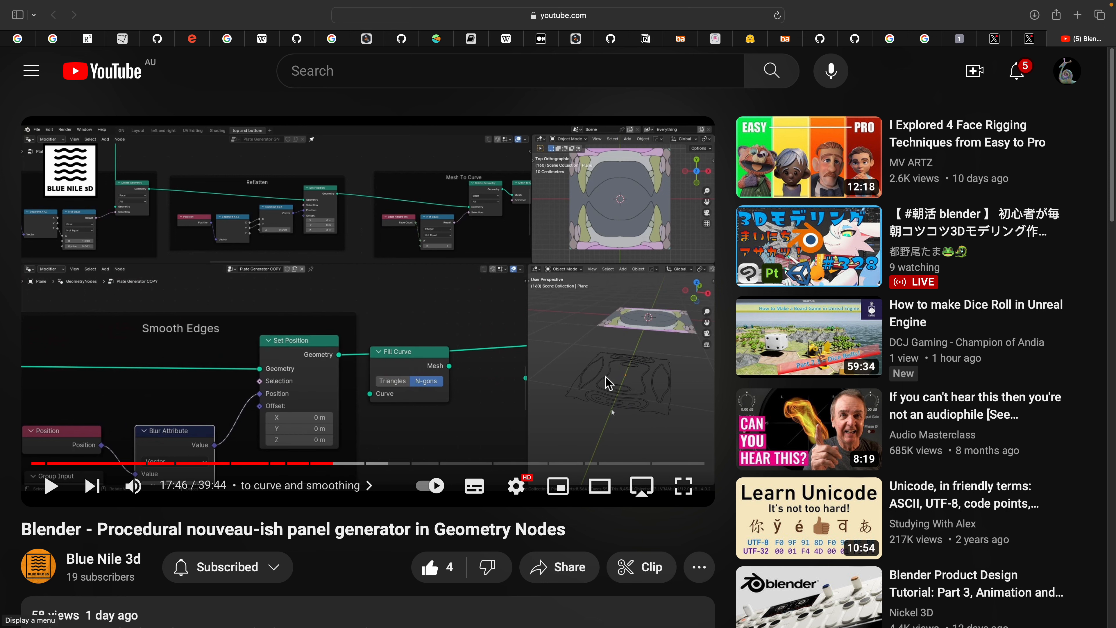
{"action": "key", "text": "ctrl+Left"}
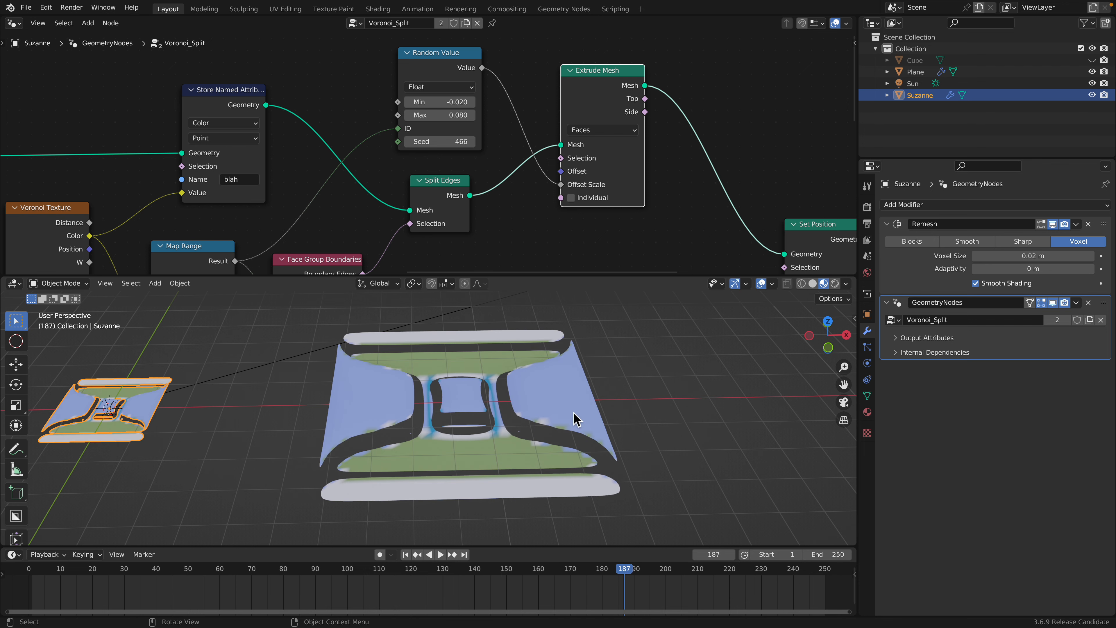
{"action": "scroll", "coordinate": [514, 412], "scroll_direction": "down", "scroll_amount": 5}
{"action": "key", "text": "space"}
{"action": "mouse_move", "coordinate": [513, 413]}
{"action": "middle_mouse_down"}
{"action": "mouse_move", "coordinate": [518, 388]}
{"action": "mouse_move", "coordinate": [515, 417]}
{"action": "mouse_move", "coordinate": [505, 414]}
{"action": "middle_mouse_up"}
{"action": "key", "text": "space"}
{"action": "key", "text": "space"}
{"action": "key", "text": "space"}
{"action": "key", "text": "space"}
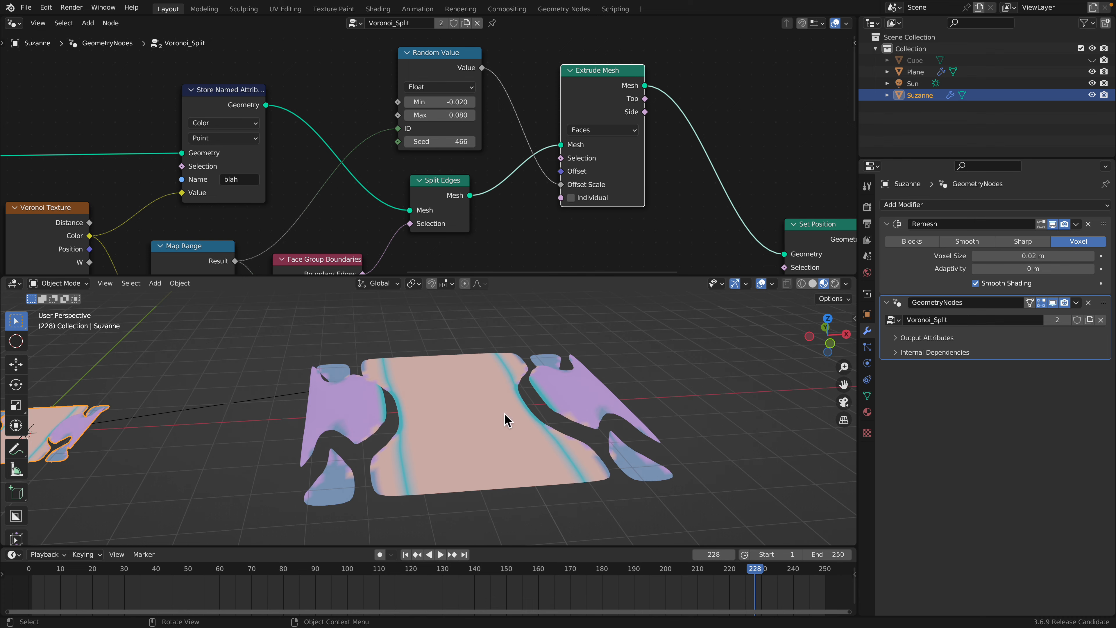
Step: Try the Extrude Mesh node's Individual option on and off
{"action": "middle_click_drag", "start_coordinate": [523, 211], "coordinate": [488, 198]}
{"action": "left_click", "coordinate": [548, 187]}
{"action": "left_click", "coordinate": [549, 188]}
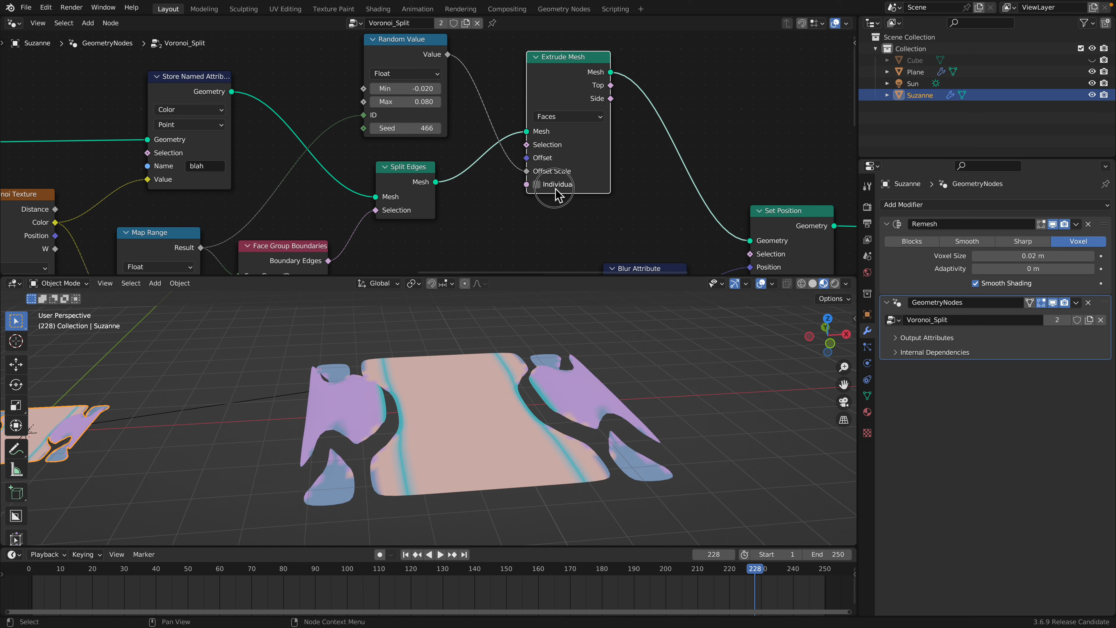
{"action": "left_click", "coordinate": [554, 187]}
{"action": "left_click", "coordinate": [555, 187]}
Step: Save the file and nudge the Extrude Mesh, Set Position and Blur Attribute nodes upward
{"action": "key", "text": "super+s"}
{"action": "left_click_drag", "start_coordinate": [567, 90], "coordinate": [552, 83]}
{"action": "middle_click_drag", "start_coordinate": [562, 159], "coordinate": [480, 154]}
{"action": "left_click_drag", "start_coordinate": [681, 207], "coordinate": [671, 182]}
{"action": "middle_click_drag", "start_coordinate": [615, 255], "coordinate": [549, 169]}
{"action": "left_click_drag", "start_coordinate": [513, 181], "coordinate": [522, 158]}
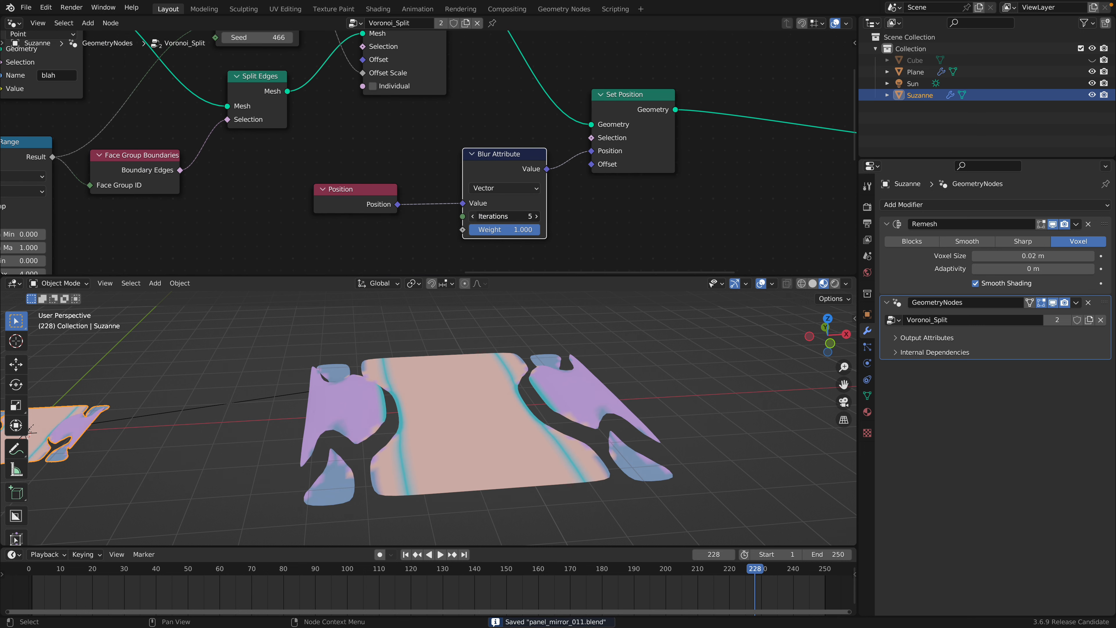
Step: Set the Blur Attribute's Iterations to 8 and Weight to 0.500, and play the saved animation
{"action": "left_click_drag", "start_coordinate": [537, 221], "coordinate": [495, 229]}
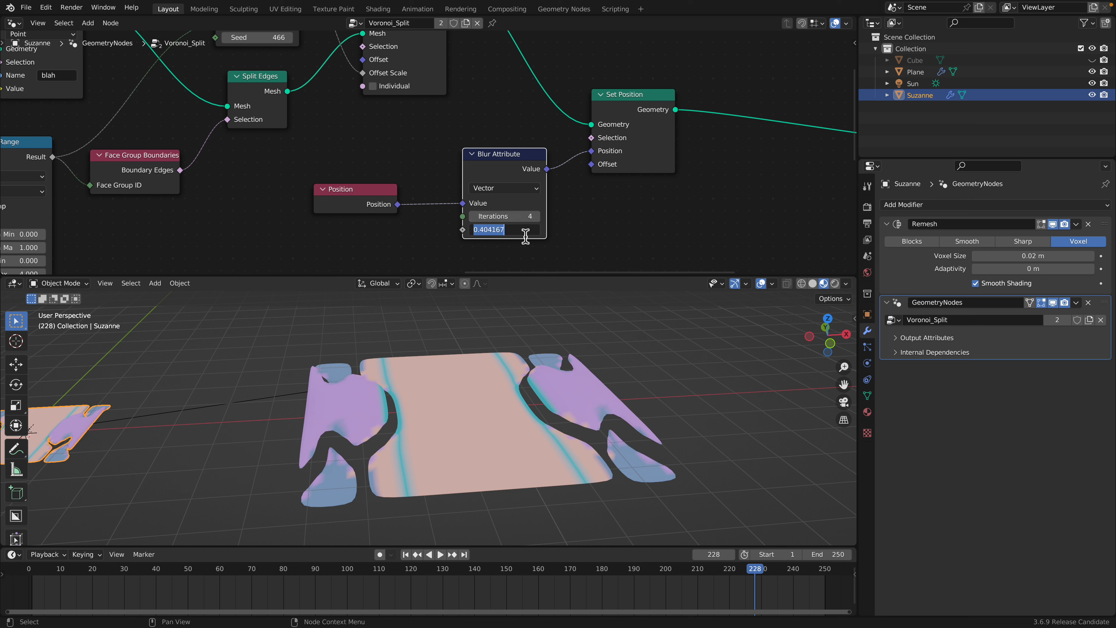
{"action": "left_click_drag", "start_coordinate": [510, 218], "coordinate": [536, 218]}
{"action": "middle_click_drag", "start_coordinate": [615, 394], "coordinate": [618, 454]}
{"action": "scroll", "coordinate": [611, 446], "scroll_direction": "down", "scroll_amount": 3}
{"action": "key", "text": "ctrl+s"}
{"action": "key", "text": "space"}
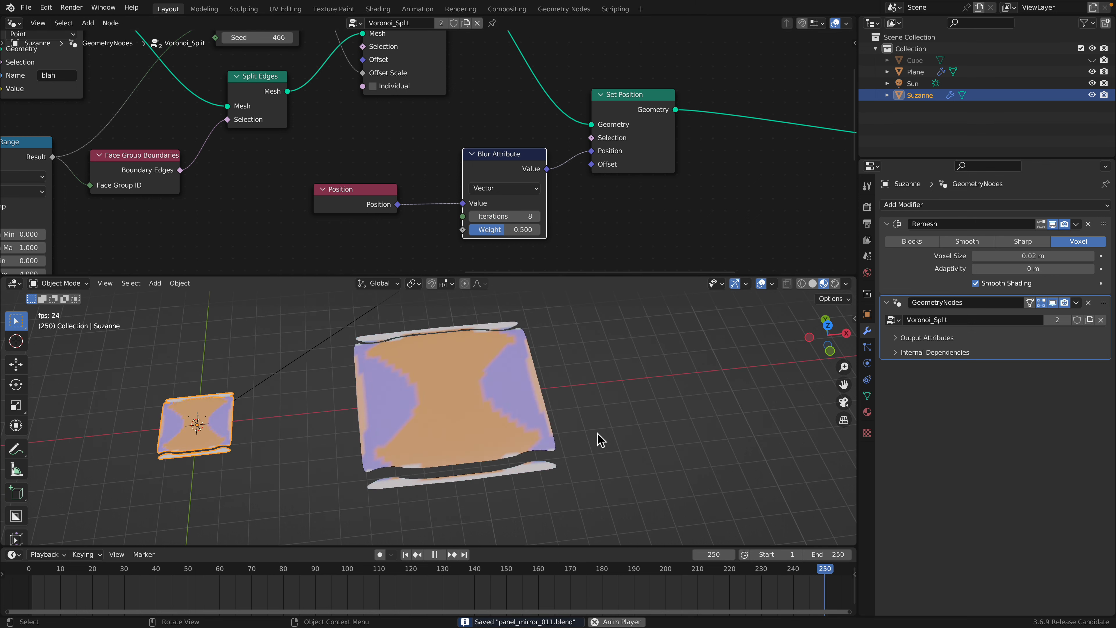
{"action": "key", "text": "space"}
Step: Try a Solidify modifier with a thickness of 0.07 m on Suzanne
{"action": "left_click", "coordinate": [945, 205]}
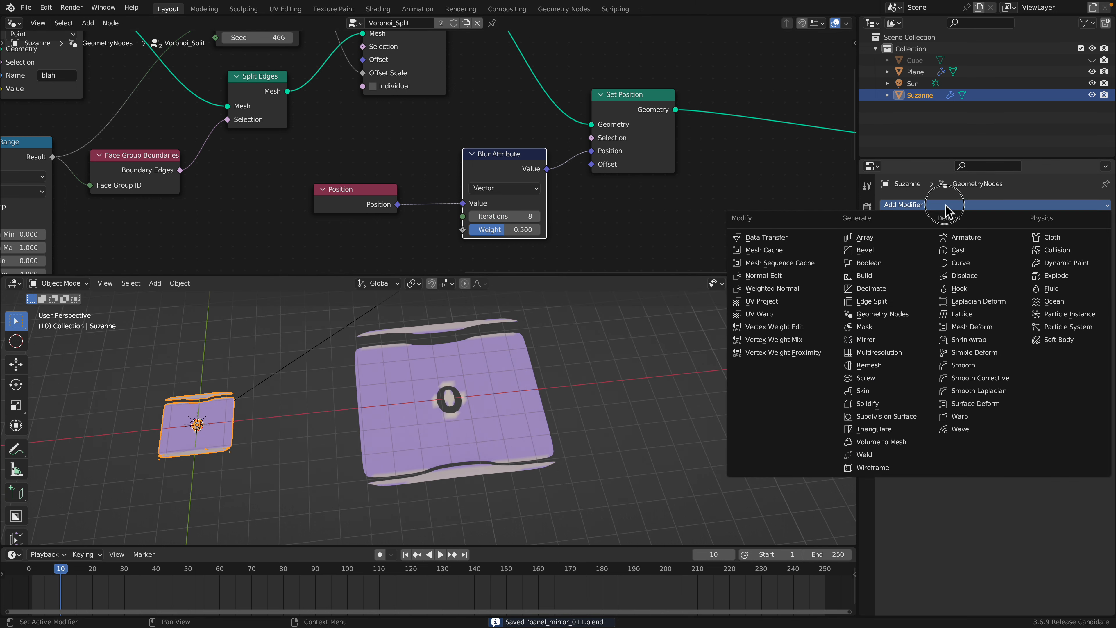
{"action": "left_click", "coordinate": [875, 404]}
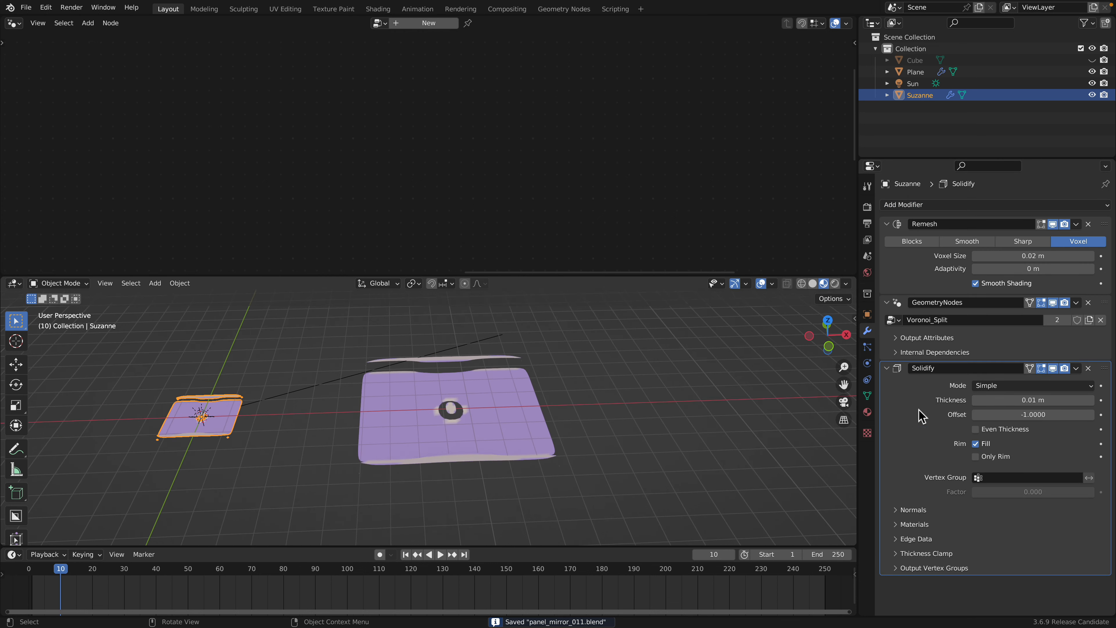
{"action": "middle_click_drag", "start_coordinate": [409, 391], "coordinate": [516, 391]}
{"action": "scroll", "coordinate": [630, 404], "scroll_direction": "up", "scroll_amount": 3}
{"action": "scroll", "coordinate": [516, 392], "scroll_direction": "up", "scroll_amount": 2}
{"action": "left_click_drag", "start_coordinate": [989, 407], "coordinate": [953, 407]}
{"action": "middle_click_drag", "start_coordinate": [618, 385], "coordinate": [497, 385], "text": "shift"}
{"action": "middle_click_drag", "start_coordinate": [497, 385], "coordinate": [618, 384], "text": "ctrl"}
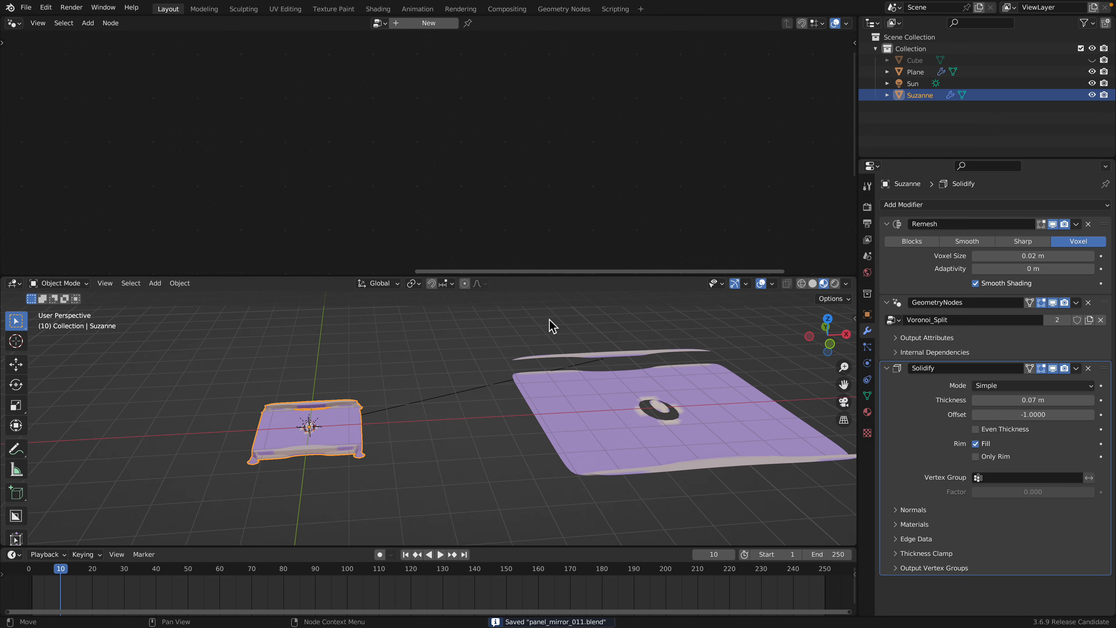
Step: On the Plane's Voronoi_Split tree, link the Group Input's Geometry into the main reroute in place of the Grid mesh
{"action": "left_click", "coordinate": [549, 387]}
{"action": "scroll", "coordinate": [381, 251], "scroll_direction": "down", "scroll_amount": 3}
{"action": "middle_click_drag", "start_coordinate": [26, 172], "coordinate": [835, 162]}
{"action": "scroll", "coordinate": [350, 159], "scroll_direction": "up", "scroll_amount": 3}
{"action": "middle_click_drag", "start_coordinate": [352, 160], "coordinate": [360, 177]}
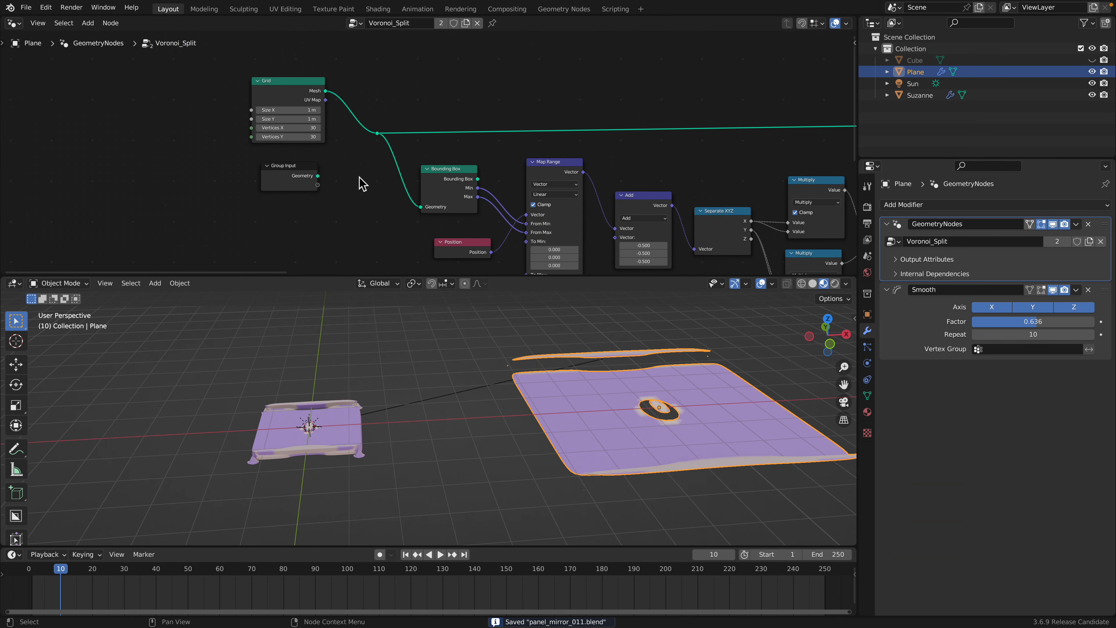
{"action": "scroll", "coordinate": [362, 183], "scroll_direction": "up", "scroll_amount": 1}
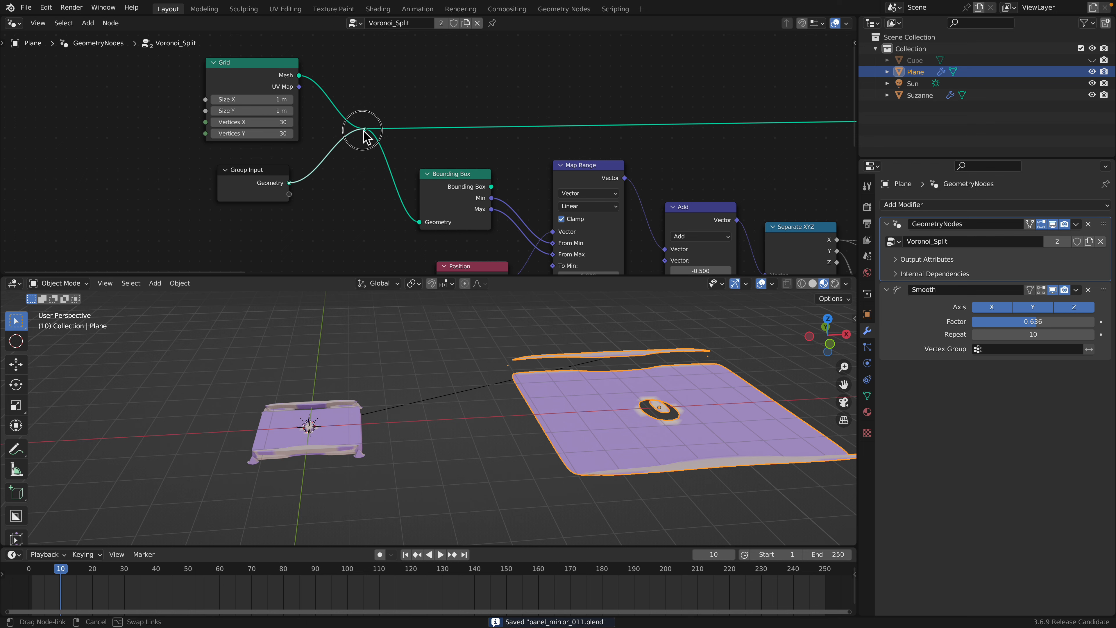
{"action": "left_click_drag", "start_coordinate": [364, 131], "coordinate": [365, 131]}
Step: Select Suzanne and play the animation to inspect the solidified panels on the head
{"action": "left_click", "coordinate": [433, 381]}
{"action": "middle_click_drag", "start_coordinate": [442, 370], "coordinate": [429, 333]}
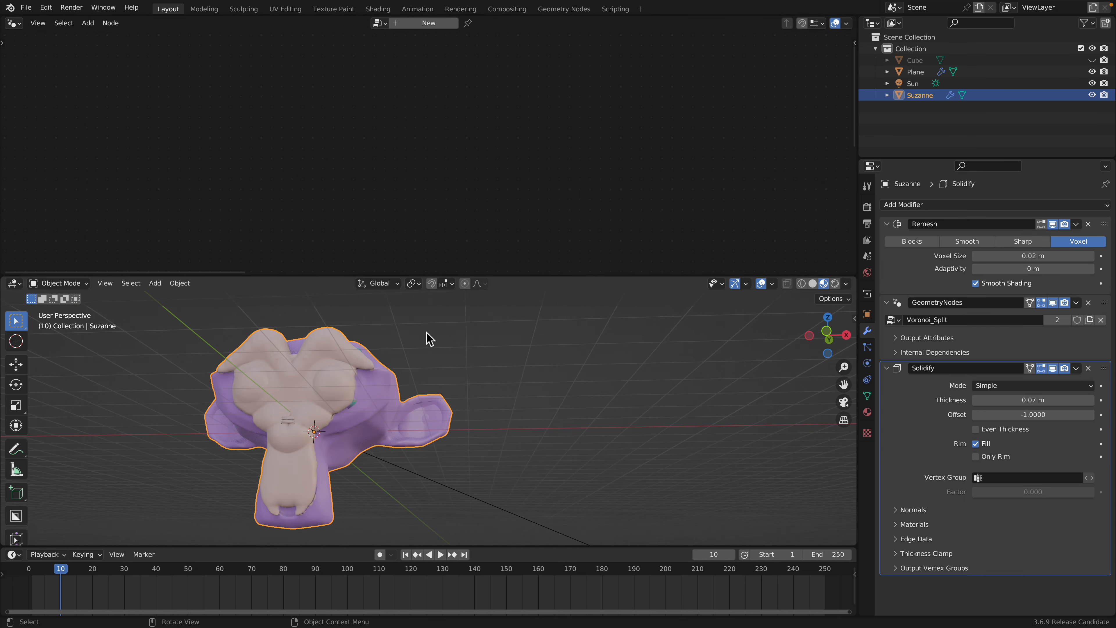
{"action": "key", "text": "space"}
{"action": "key", "text": "space"}
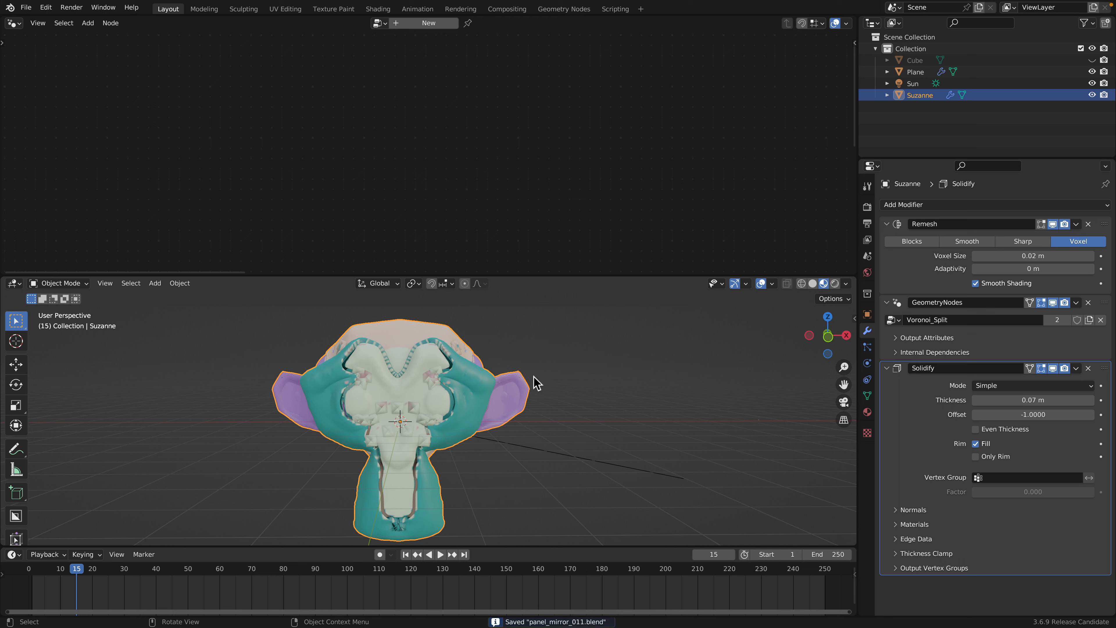
{"action": "key", "text": "space"}
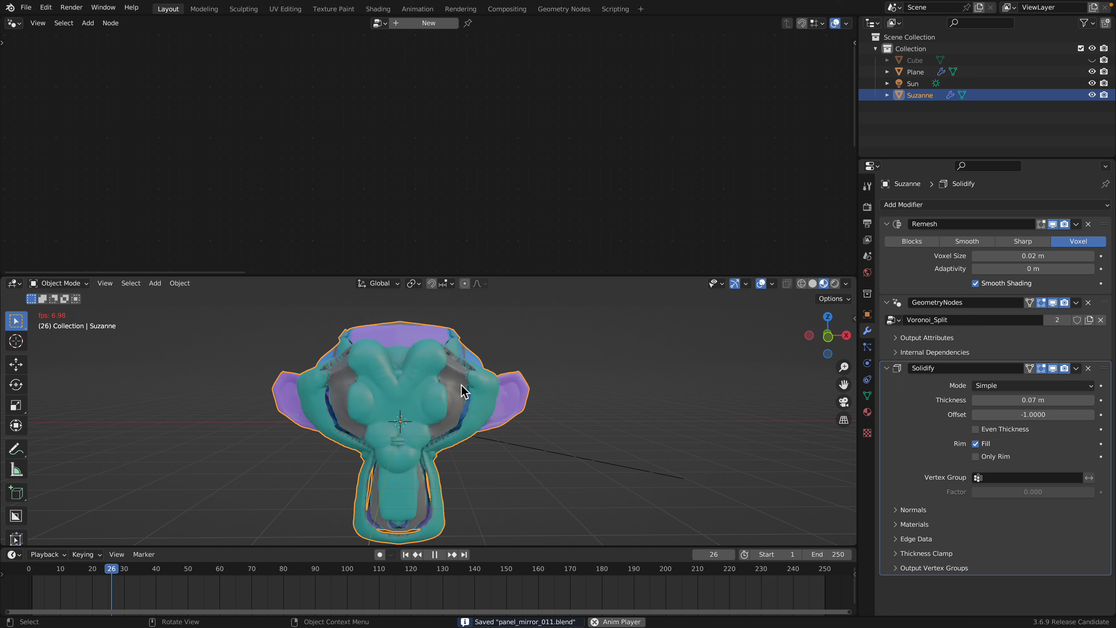
{"action": "key", "text": "space"}
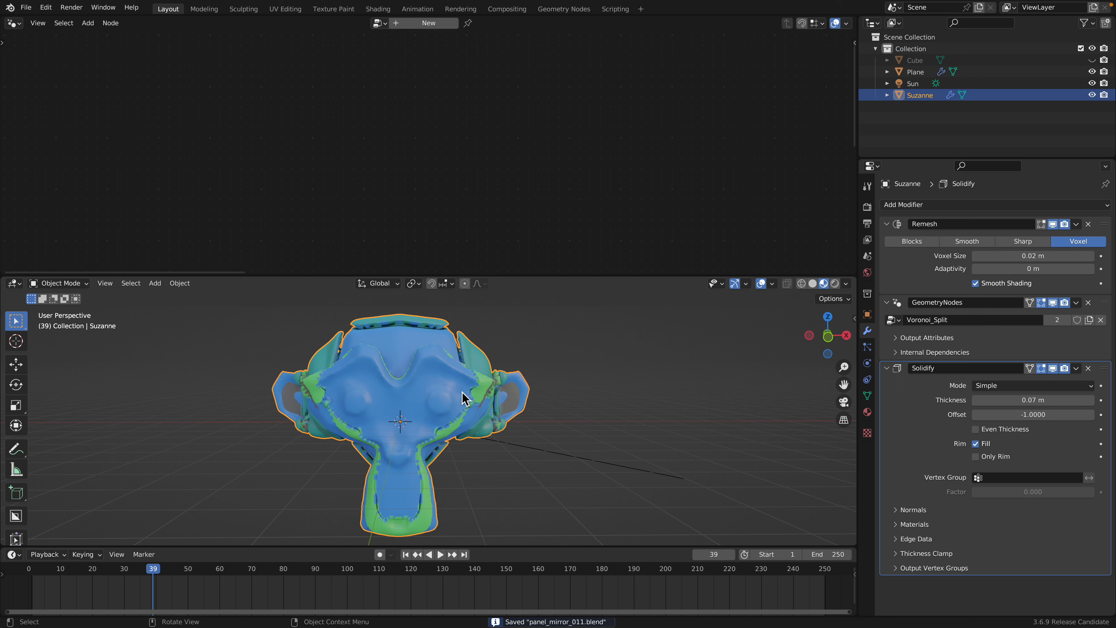
Step: Remove the Solidify modifier from Suzanne and play the animation
{"action": "left_click", "coordinate": [1089, 369]}
{"action": "mouse_move", "coordinate": [624, 429]}
{"action": "middle_mouse_down"}
{"action": "mouse_move", "coordinate": [680, 416]}
{"action": "mouse_move", "coordinate": [640, 430]}
{"action": "middle_mouse_up"}
{"action": "key", "text": "space"}
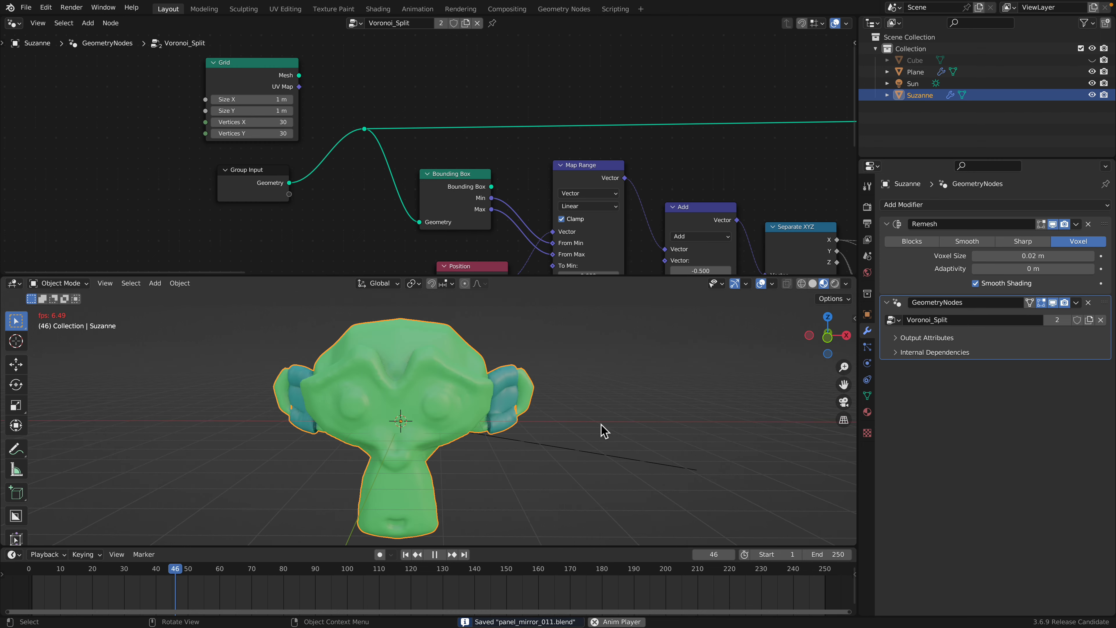
{"action": "key", "text": "space"}
Step: Examine Suzanne's mirrored panels and the Voronoi_Split node chain from Bounding Box through to Group Output
{"action": "middle_click_drag", "start_coordinate": [672, 235], "coordinate": [431, 158]}
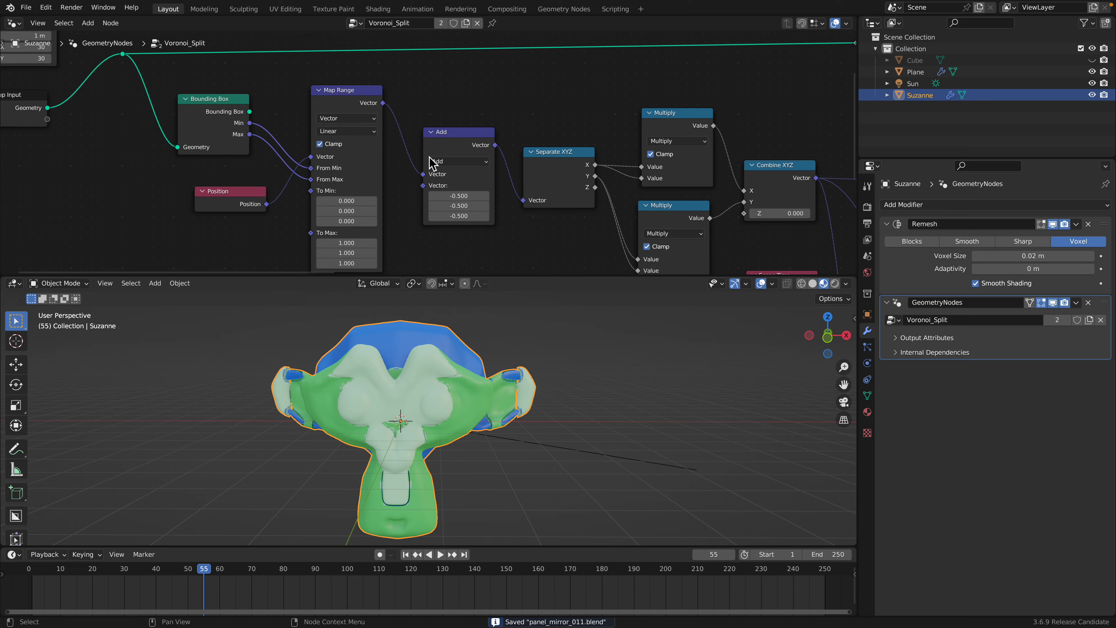
{"action": "scroll", "coordinate": [431, 158], "scroll_direction": "down", "scroll_amount": 1}
{"action": "middle_click_drag", "start_coordinate": [491, 374], "coordinate": [564, 358]}
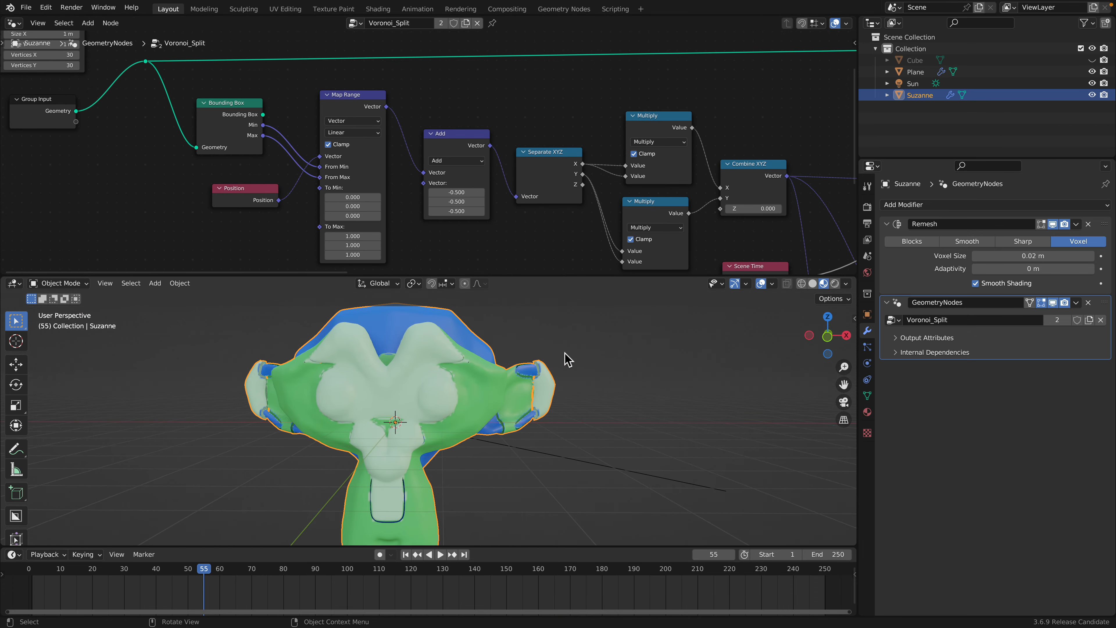
{"action": "scroll", "coordinate": [510, 193], "scroll_direction": "down", "scroll_amount": 3}
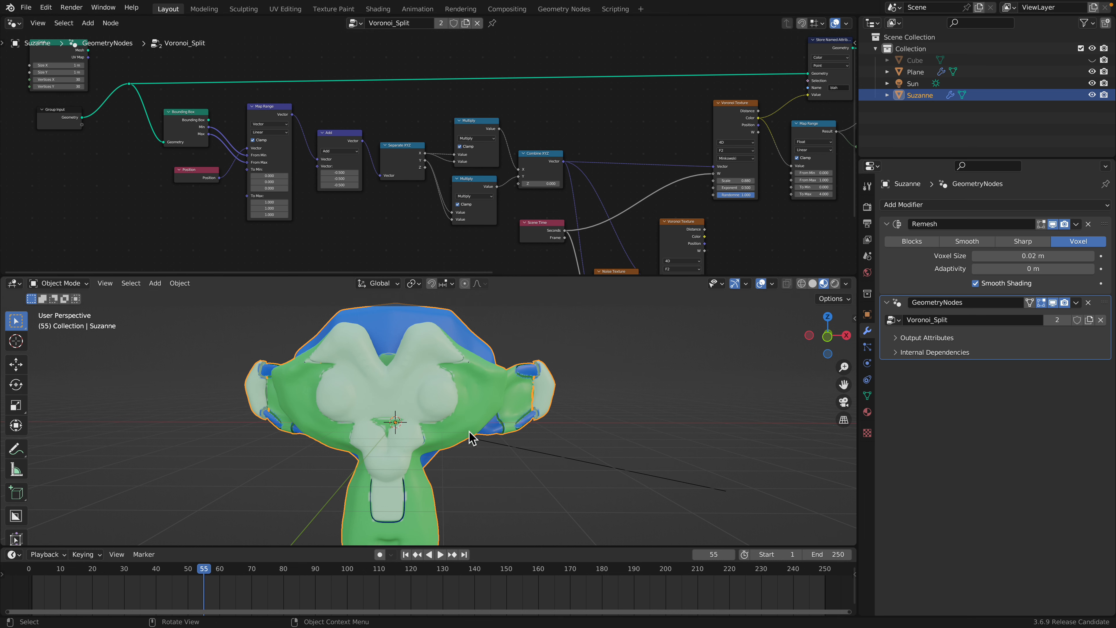
{"action": "middle_click_drag", "start_coordinate": [605, 219], "coordinate": [473, 155]}
{"action": "scroll", "coordinate": [473, 155], "scroll_direction": "up", "scroll_amount": 2}
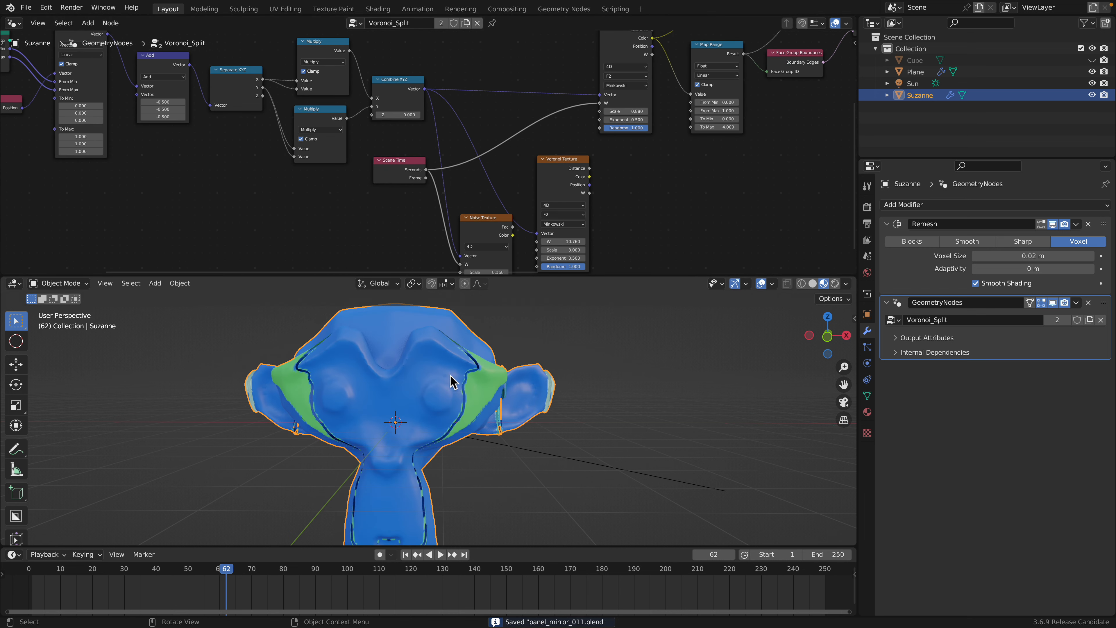
{"action": "middle_click_drag", "start_coordinate": [450, 375], "coordinate": [471, 383]}
{"action": "middle_click_drag", "start_coordinate": [655, 151], "coordinate": [470, 197]}
{"action": "middle_click_drag", "start_coordinate": [576, 129], "coordinate": [276, 269]}
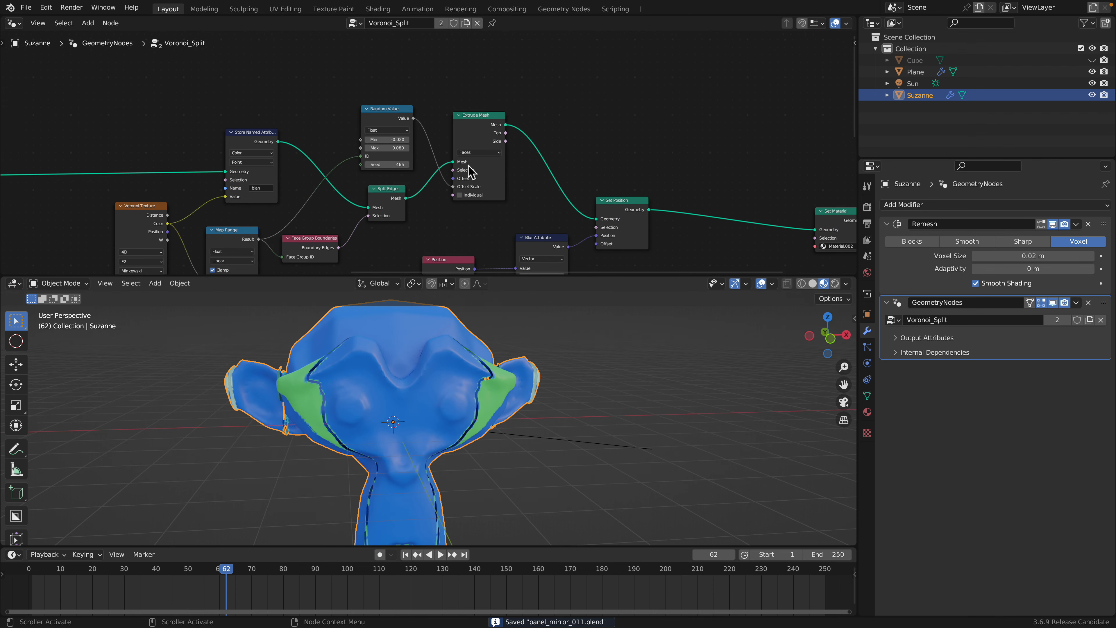
{"action": "scroll", "coordinate": [473, 145], "scroll_direction": "up", "scroll_amount": 3}
{"action": "middle_click_drag", "start_coordinate": [663, 217], "coordinate": [493, 171]}
{"action": "middle_click_drag", "start_coordinate": [660, 189], "coordinate": [391, 135]}
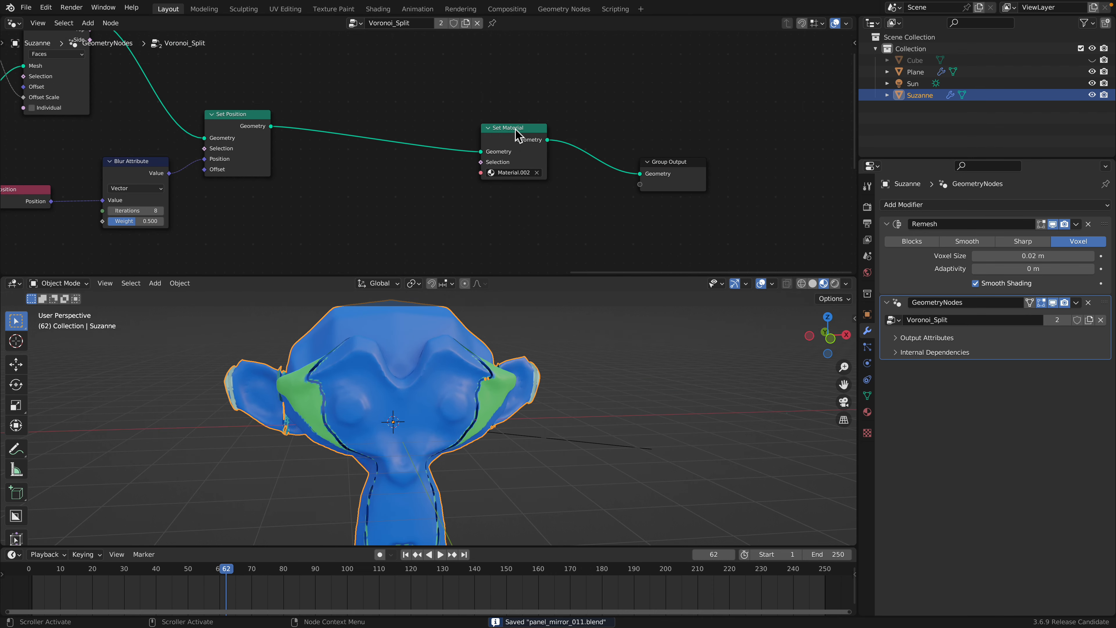
Step: Move the Set Material and Group Output nodes closer to Set Position, and nudge the Store Named Attribute node upward
{"action": "left_click_drag", "start_coordinate": [517, 131], "coordinate": [447, 124]}
{"action": "left_click_drag", "start_coordinate": [673, 170], "coordinate": [589, 138]}
{"action": "middle_click_drag", "start_coordinate": [200, 174], "coordinate": [582, 251]}
{"action": "middle_click_drag", "start_coordinate": [353, 172], "coordinate": [454, 194]}
{"action": "left_click_drag", "start_coordinate": [288, 128], "coordinate": [287, 118]}
{"action": "scroll", "coordinate": [287, 118], "scroll_direction": "up", "scroll_amount": 1}
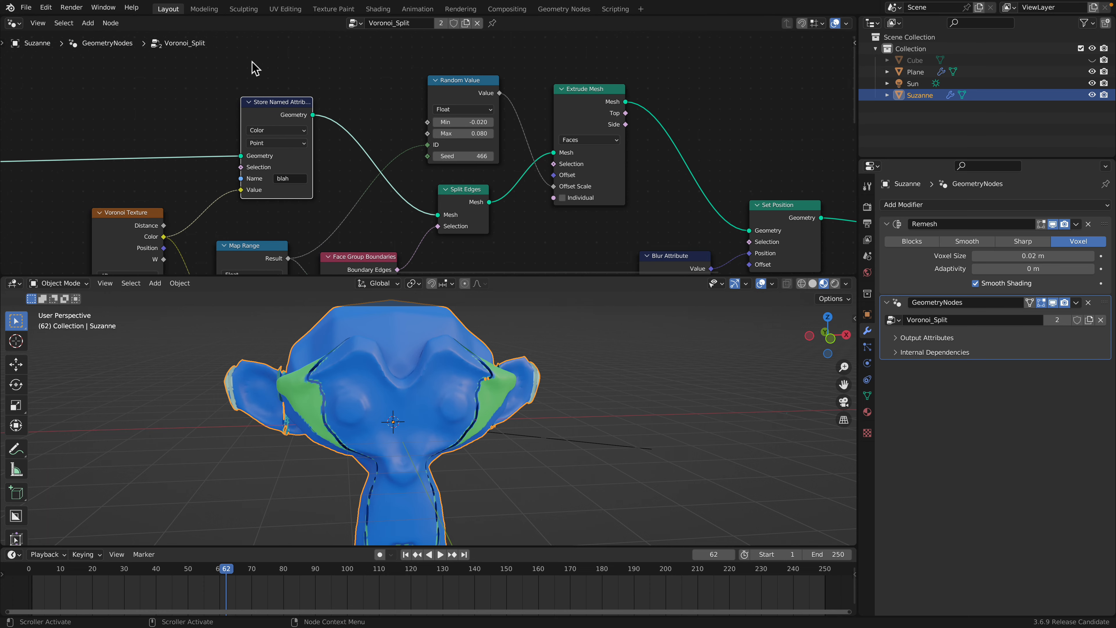
{"action": "scroll", "coordinate": [280, 180], "scroll_direction": "up", "scroll_amount": 1}
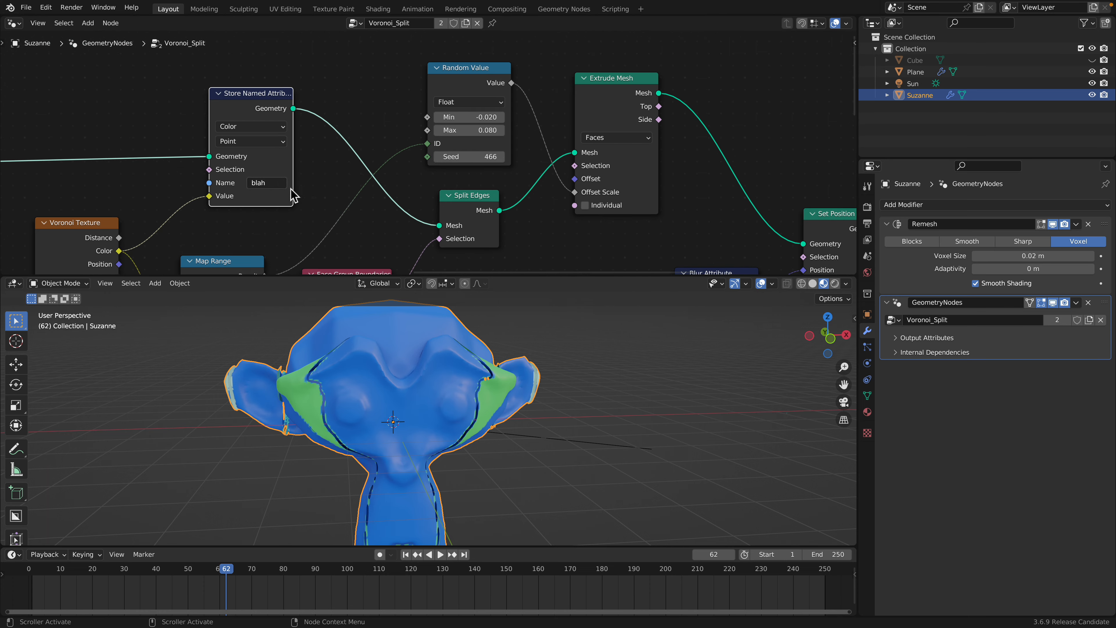
{"action": "middle_click_drag", "start_coordinate": [472, 419], "coordinate": [518, 366]}
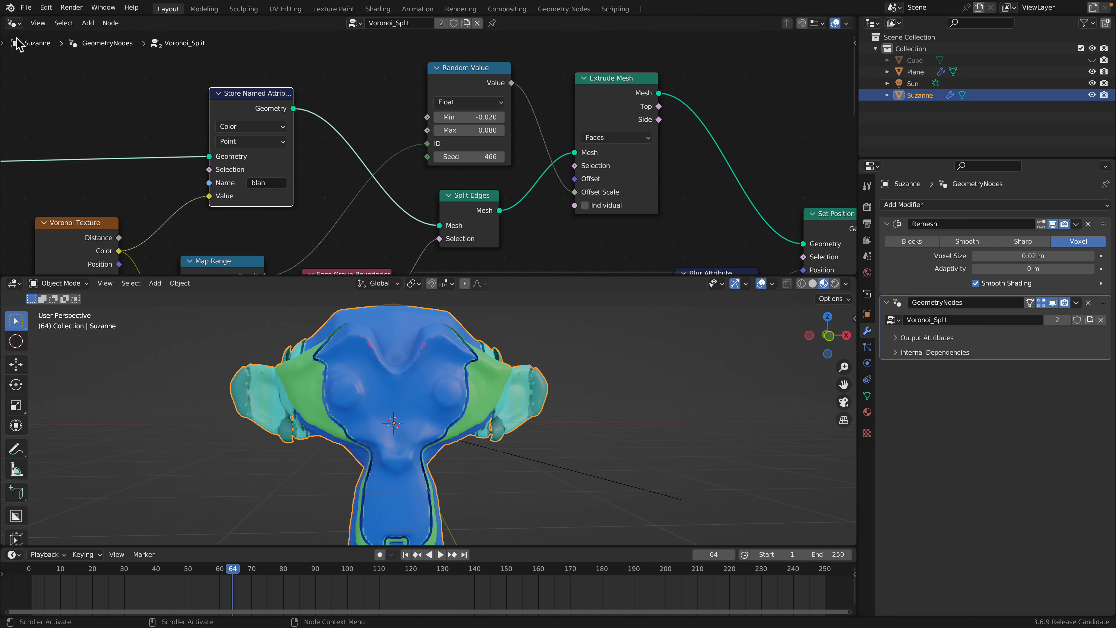
Step: Switch the node area to the Shader Editor and display Material.002 on Suzanne
{"action": "left_click", "coordinate": [14, 23]}
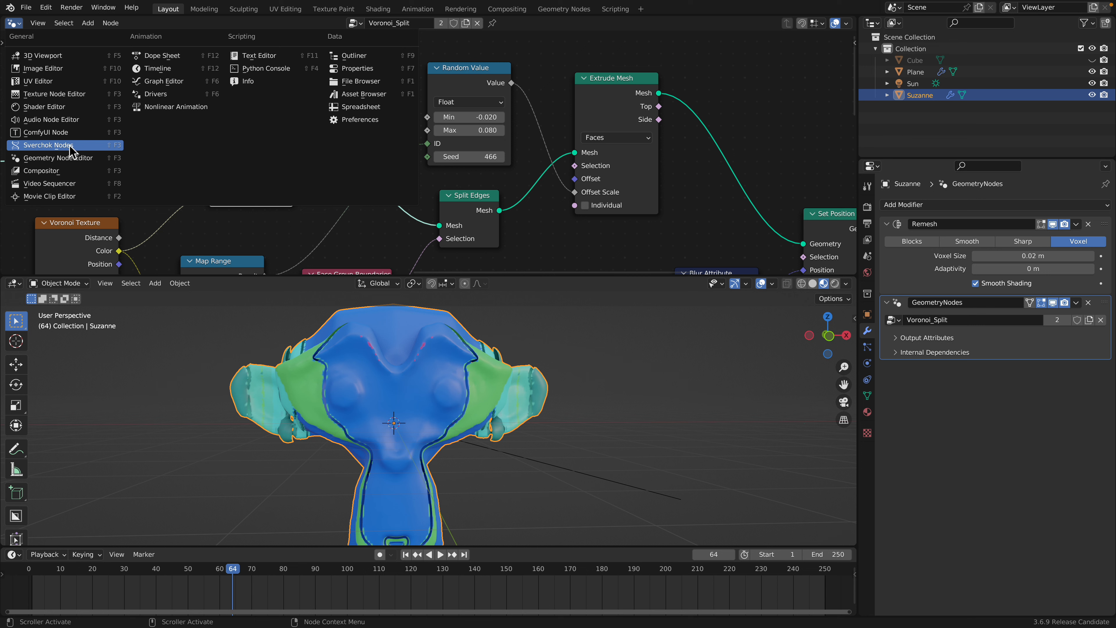
{"action": "left_click", "coordinate": [48, 106]}
{"action": "left_click", "coordinate": [405, 27]}
{"action": "left_click", "coordinate": [418, 76]}
{"action": "scroll", "coordinate": [402, 159], "scroll_direction": "down", "scroll_amount": 10}
{"action": "middle_click_drag", "start_coordinate": [406, 162], "coordinate": [699, 162]}
{"action": "scroll", "coordinate": [314, 142], "scroll_direction": "up", "scroll_amount": 5}
{"action": "middle_click_drag", "start_coordinate": [314, 141], "coordinate": [545, 167]}
{"action": "scroll", "coordinate": [402, 148], "scroll_direction": "up", "scroll_amount": 7}
{"action": "middle_click_drag", "start_coordinate": [402, 147], "coordinate": [107, 89]}
{"action": "scroll", "coordinate": [275, 130], "scroll_direction": "up", "scroll_amount": 2}
Step: Link the blah Attribute node's Color to the Principled BSDF's Roughness, and set Metallic to 0.632
{"action": "left_click_drag", "start_coordinate": [256, 150], "coordinate": [258, 98]}
{"action": "middle_click_drag", "start_coordinate": [311, 129], "coordinate": [289, 110]}
{"action": "scroll", "coordinate": [286, 117], "scroll_direction": "down", "scroll_amount": 1}
{"action": "left_click_drag", "start_coordinate": [258, 90], "coordinate": [228, 111]}
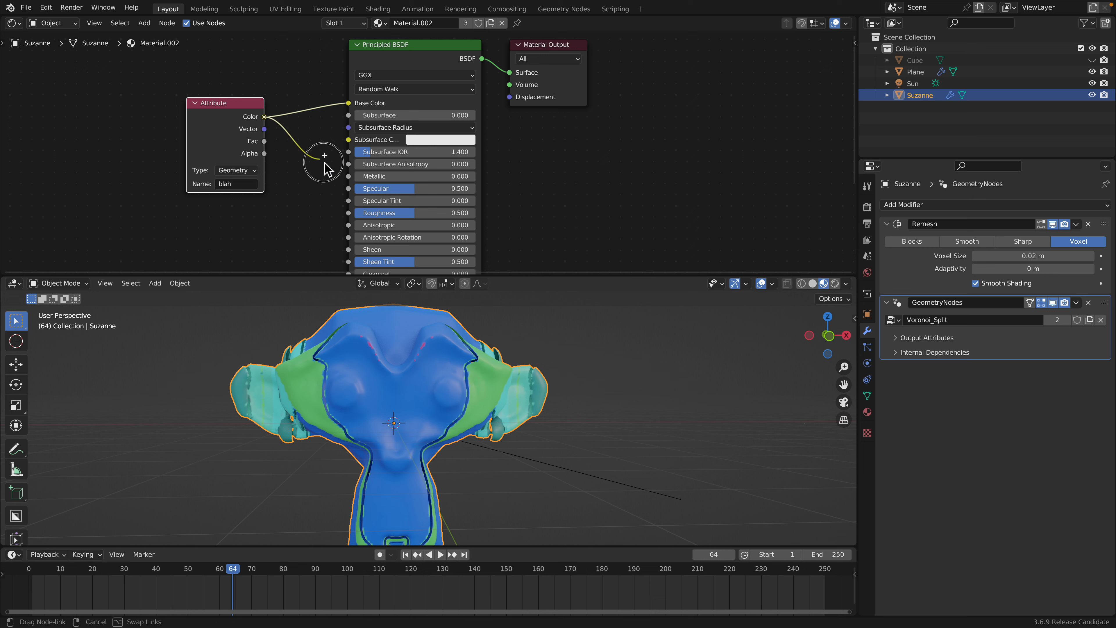
{"action": "left_click_drag", "start_coordinate": [347, 216], "coordinate": [349, 212]}
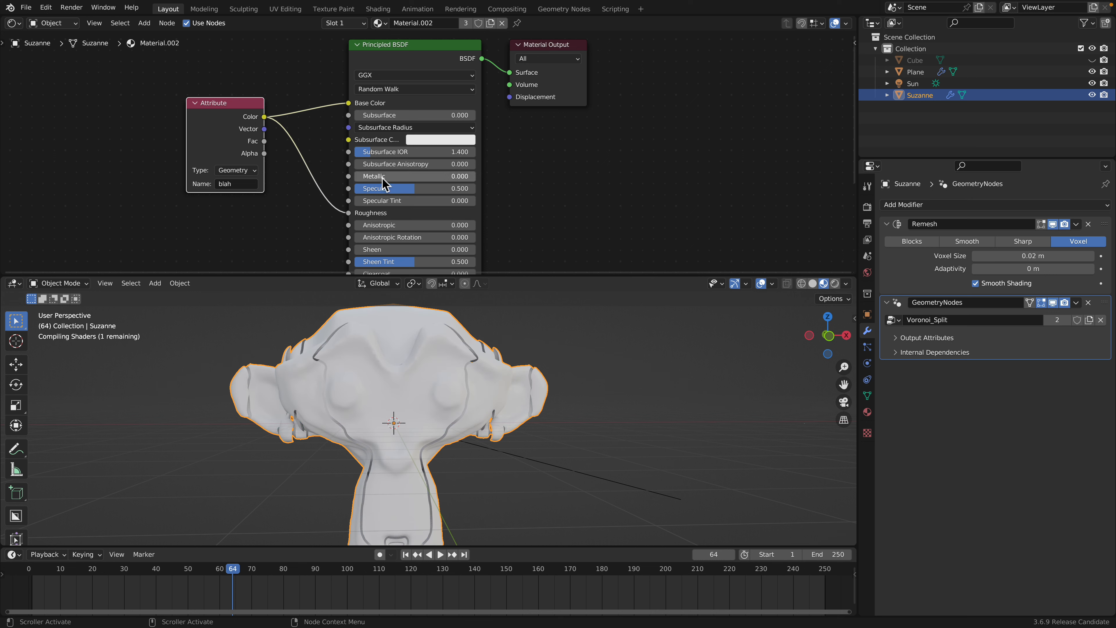
{"action": "left_click_drag", "start_coordinate": [387, 175], "coordinate": [440, 176]}
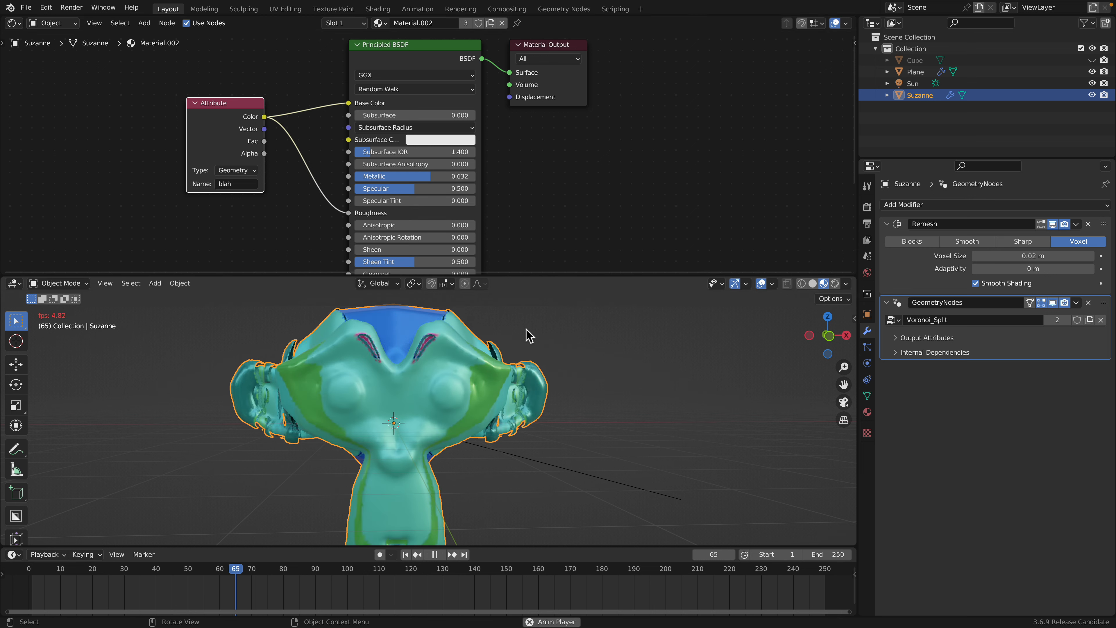
Step: Try moving the attribute Color link from Roughness to Metallic, with Roughness set to 0.155
{"action": "left_click_drag", "start_coordinate": [348, 213], "coordinate": [349, 175]}
{"action": "left_click_drag", "start_coordinate": [401, 215], "coordinate": [369, 216]}
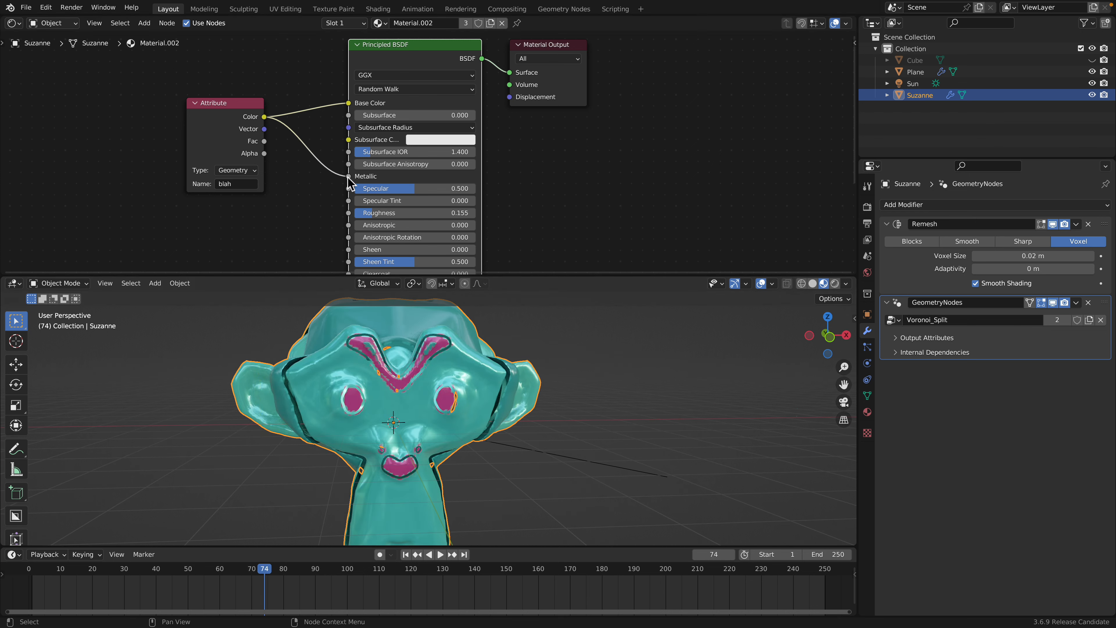
Step: Move the attribute Color link from Metallic back to Roughness, and set Metallic to 0.245
{"action": "left_click_drag", "start_coordinate": [349, 178], "coordinate": [348, 213]}
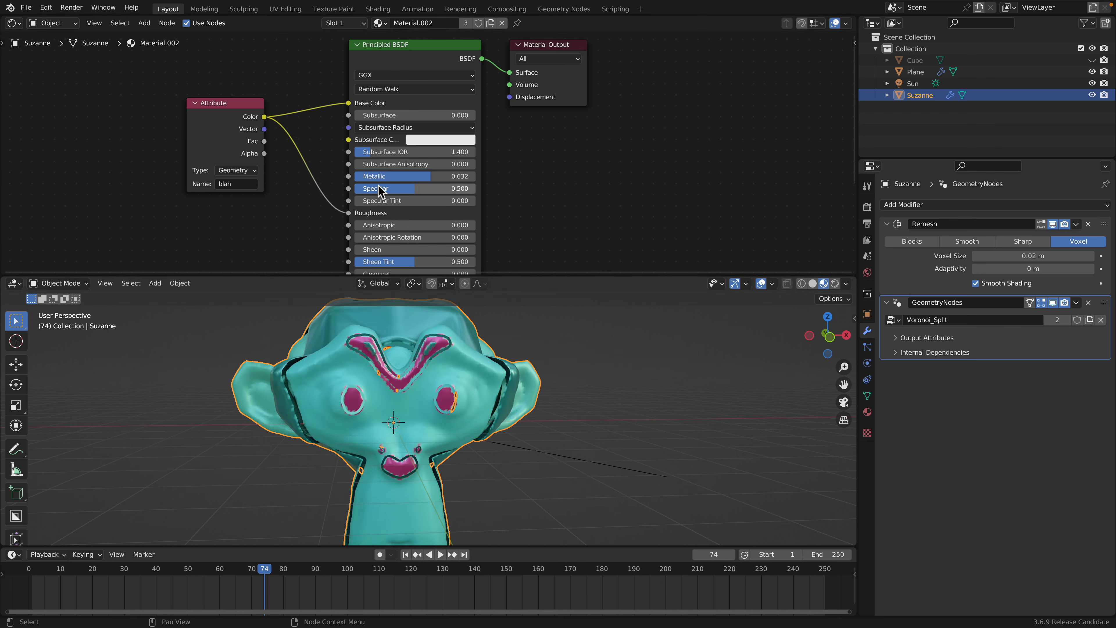
{"action": "mouse_move", "coordinate": [379, 177]}
{"action": "left_mouse_down"}
{"action": "mouse_move", "coordinate": [340, 176]}
{"action": "mouse_move", "coordinate": [435, 177]}
{"action": "mouse_move", "coordinate": [400, 177]}
{"action": "left_mouse_up"}
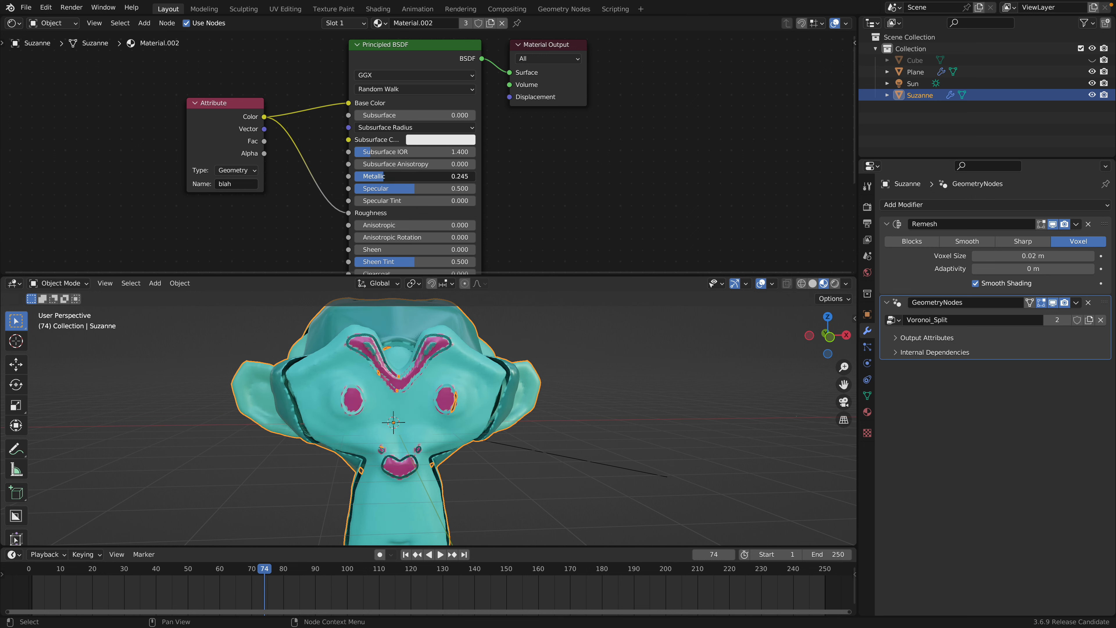
{"action": "scroll", "coordinate": [551, 223], "scroll_direction": "down", "scroll_amount": 2}
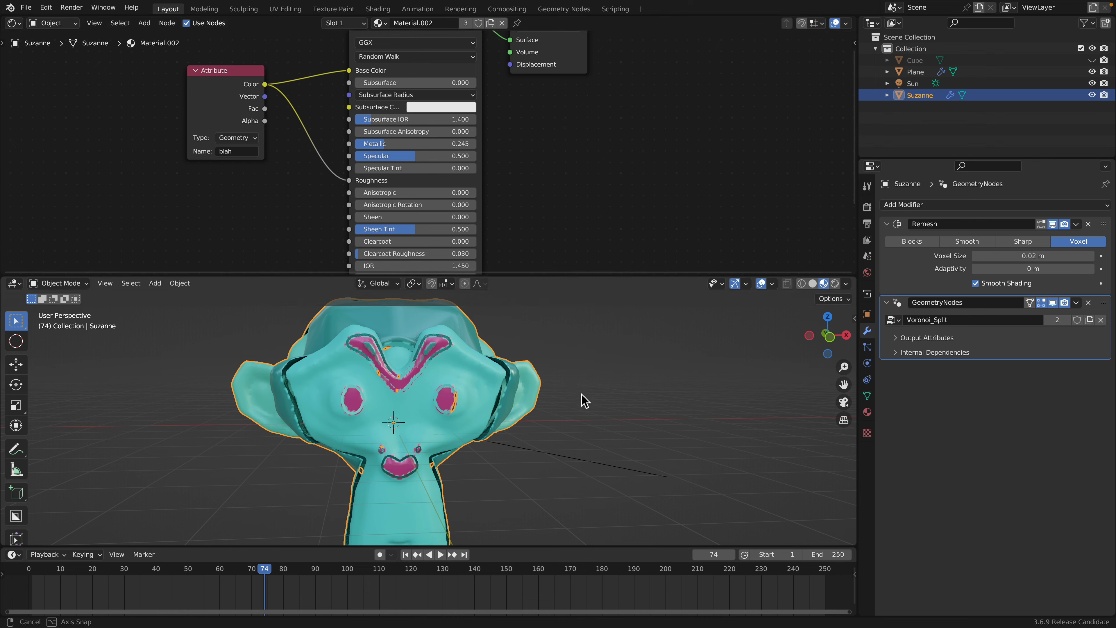
Step: Play the animation in short bursts and inspect the shaded panels on Suzanne from different angles
{"action": "key", "text": "space"}
{"action": "key", "text": "space"}
{"action": "scroll", "coordinate": [560, 382], "scroll_direction": "down", "scroll_amount": 2}
{"action": "middle_click_drag", "start_coordinate": [556, 376], "coordinate": [556, 365]}
{"action": "key", "text": "space"}
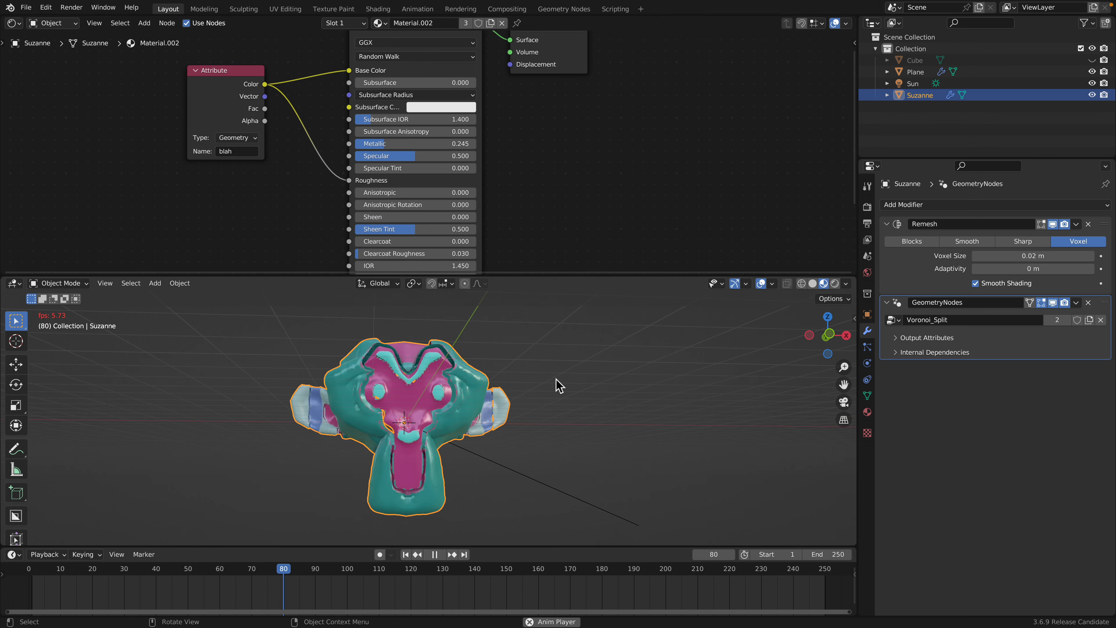
{"action": "key", "text": "space"}
{"action": "middle_click_drag", "start_coordinate": [468, 406], "coordinate": [453, 374]}
{"action": "scroll", "coordinate": [453, 373], "scroll_direction": "up", "scroll_amount": 4}
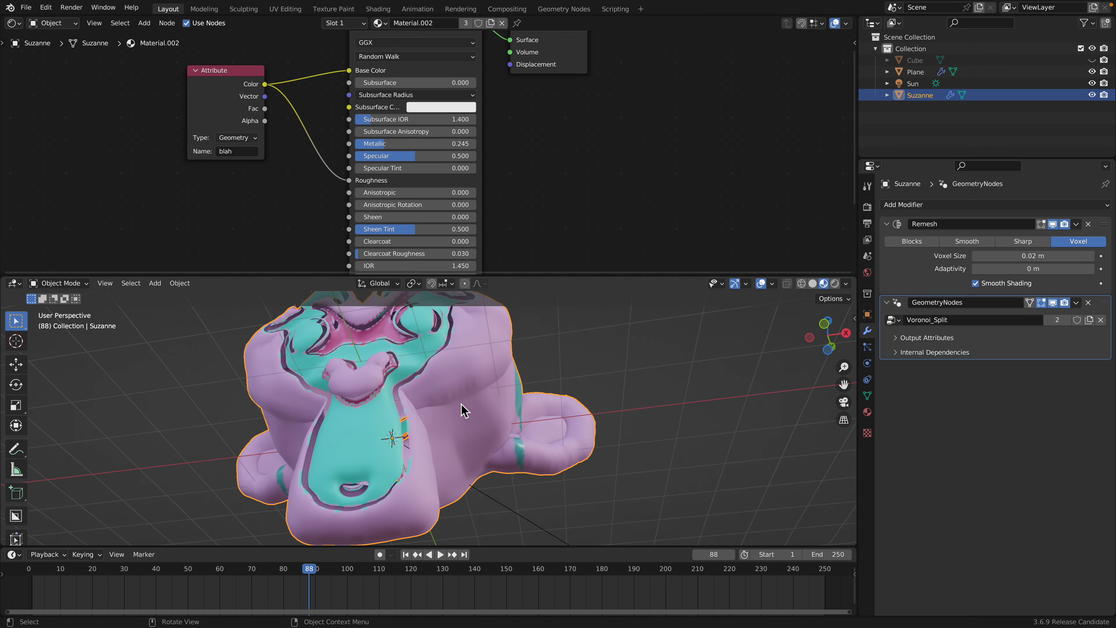
Step: Switch the viewport to rendered shading, and set Material.002's Metallic to 0.318 while playing the animation
{"action": "left_click", "coordinate": [835, 284]}
{"action": "key", "text": "space"}
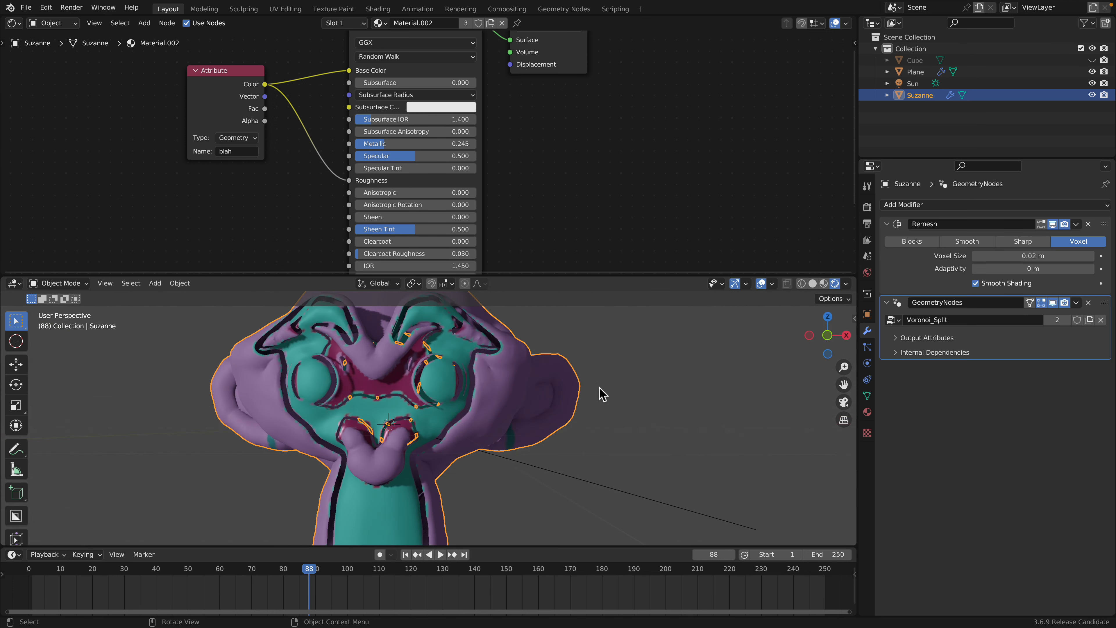
{"action": "key", "text": "space"}
{"action": "left_click_drag", "start_coordinate": [409, 144], "coordinate": [418, 144]}
{"action": "key", "text": "space"}
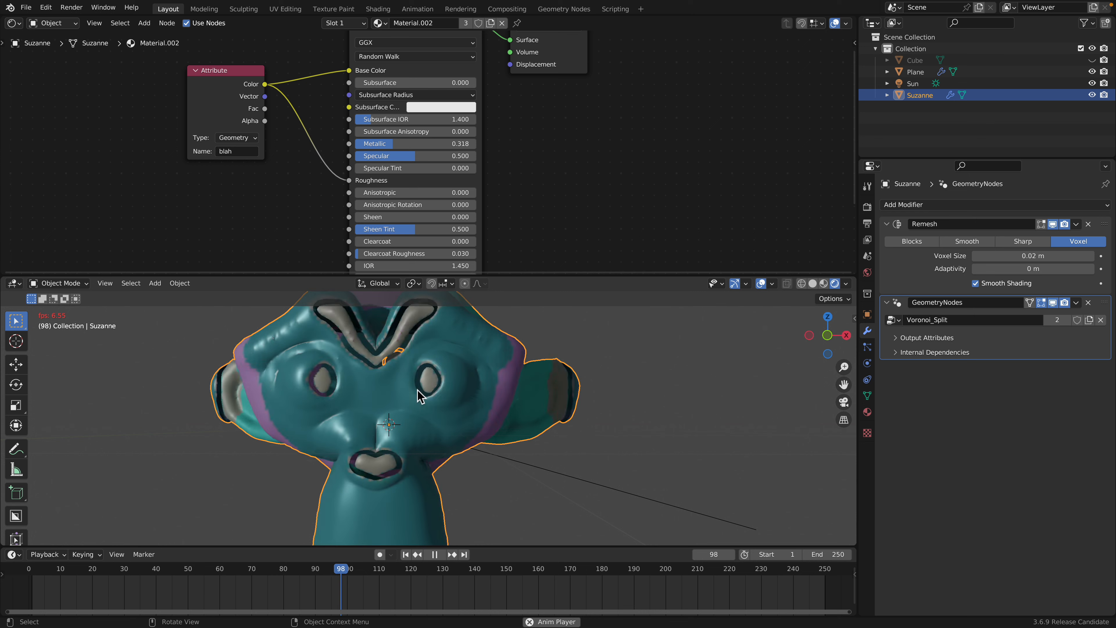
{"action": "key", "text": "space"}
{"action": "scroll", "coordinate": [455, 409], "scroll_direction": "down", "scroll_amount": 2}
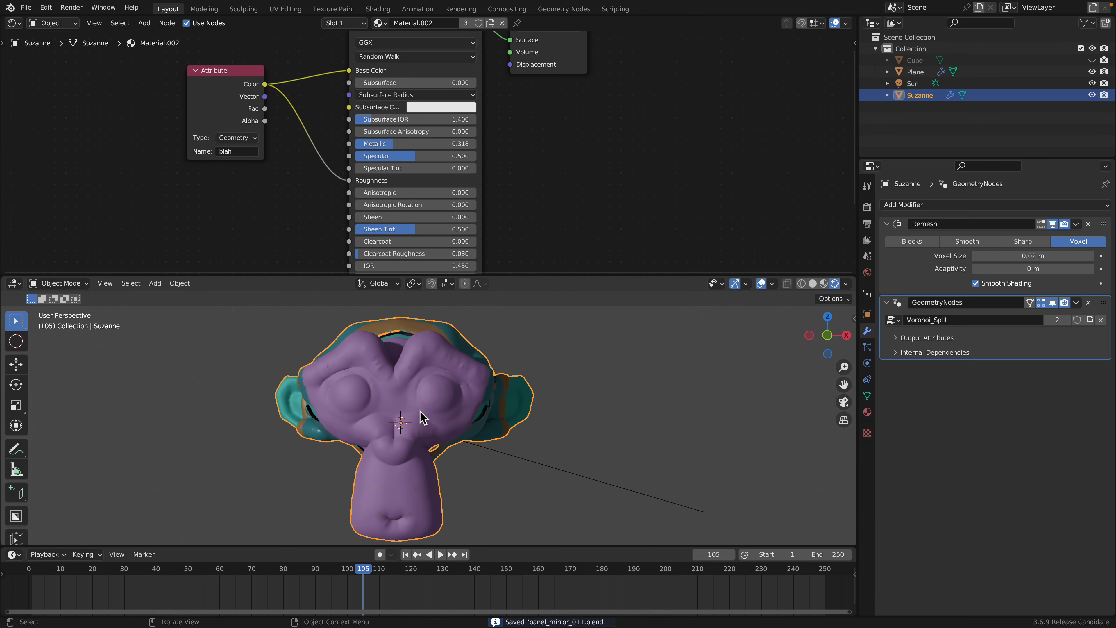
Step: Switch the shader editor to the Geometry Node Editor, and set the Random Value node's Max to 0.000 in Voronoi_Split
{"action": "left_click", "coordinate": [15, 23]}
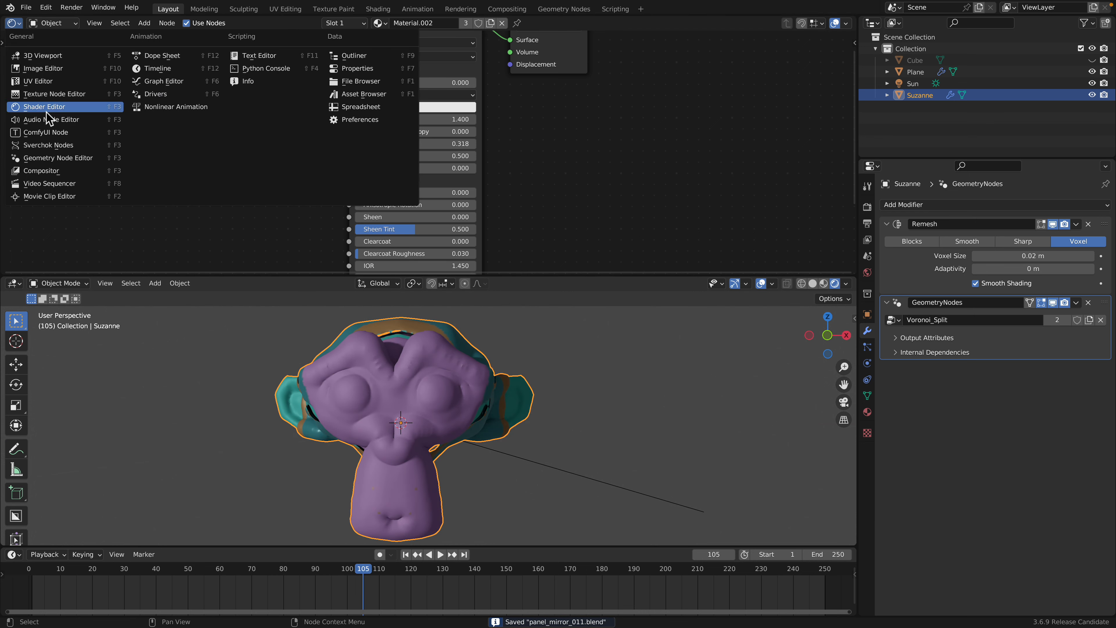
{"action": "left_click", "coordinate": [44, 153]}
{"action": "scroll", "coordinate": [490, 231], "scroll_direction": "down", "scroll_amount": 2}
{"action": "middle_click_drag", "start_coordinate": [519, 235], "coordinate": [449, 212]}
{"action": "scroll", "coordinate": [571, 240], "scroll_direction": "down", "scroll_amount": 3}
{"action": "middle_click_drag", "start_coordinate": [575, 242], "coordinate": [328, 215]}
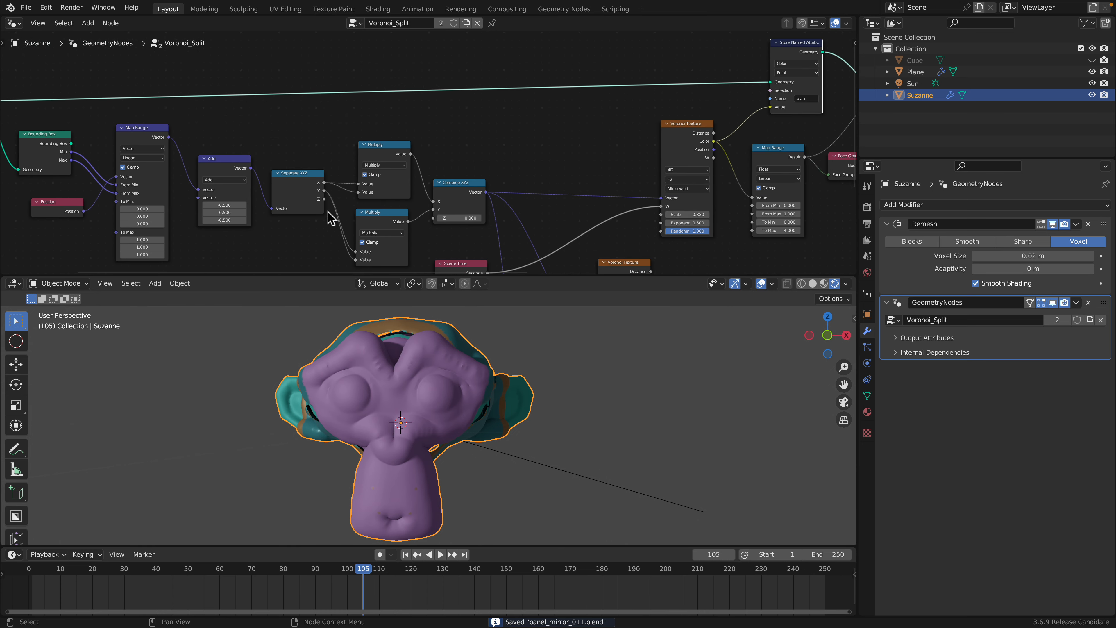
{"action": "middle_click_drag", "start_coordinate": [756, 127], "coordinate": [321, 182]}
{"action": "scroll", "coordinate": [468, 150], "scroll_direction": "up", "scroll_amount": 7}
{"action": "middle_click_drag", "start_coordinate": [468, 150], "coordinate": [345, 171]}
{"action": "scroll", "coordinate": [349, 178], "scroll_direction": "up", "scroll_amount": 2}
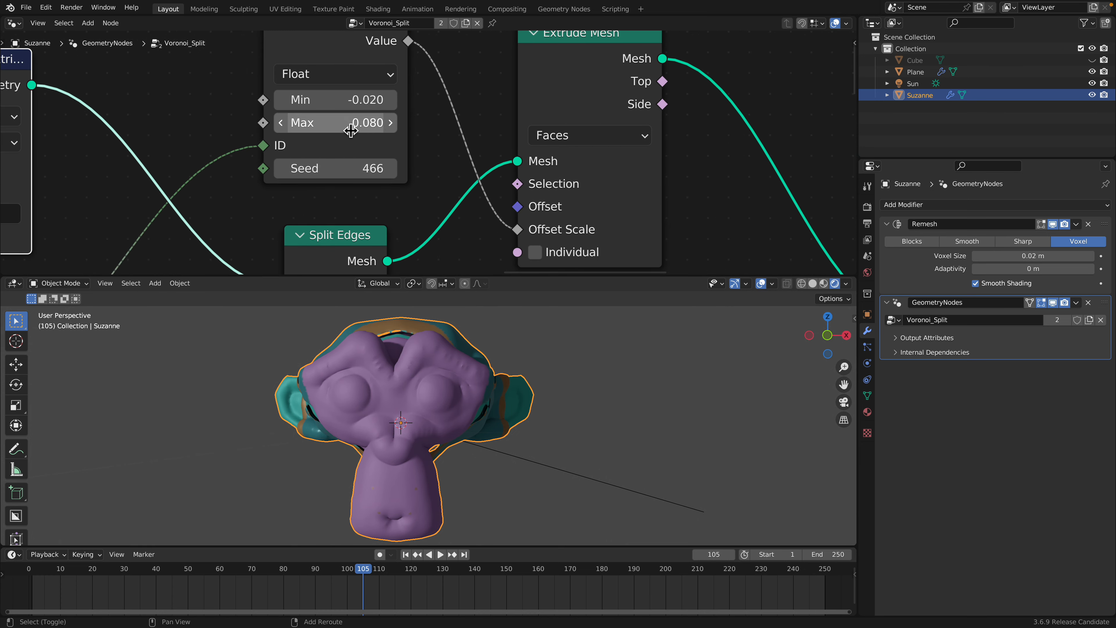
{"action": "mouse_move", "coordinate": [336, 123]}
{"action": "left_mouse_down"}
{"action": "mouse_move", "coordinate": [445, 123]}
{"action": "mouse_move", "coordinate": [317, 123]}
{"action": "left_mouse_up"}
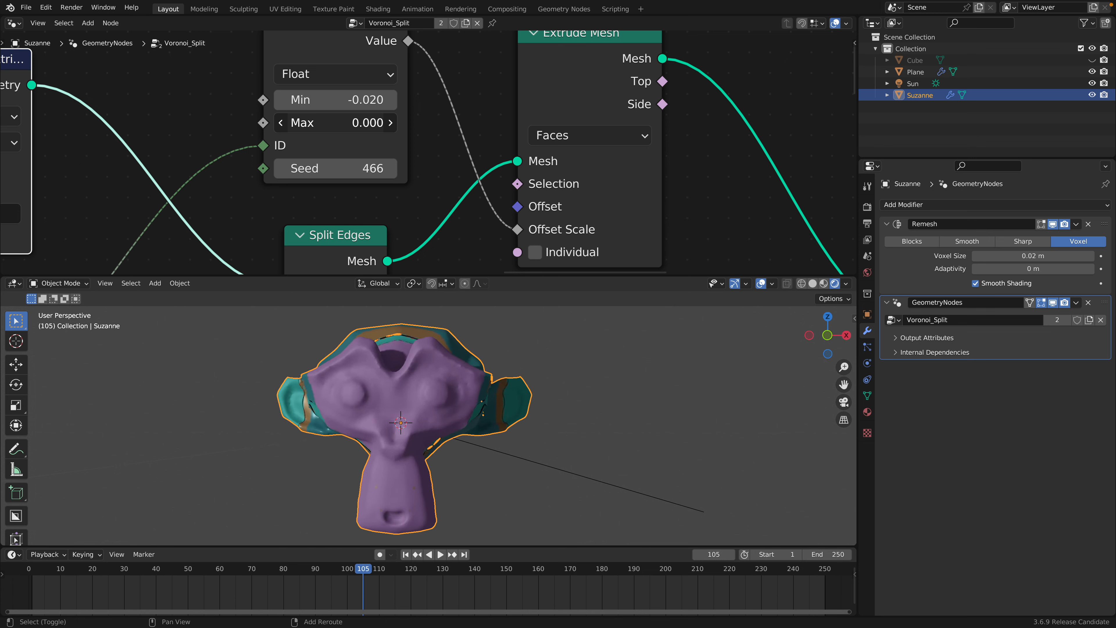
Step: Set the Blur Attribute node's Iterations to 13 and Weight to 1.000, and save the file
{"action": "middle_click_drag", "start_coordinate": [639, 235], "coordinate": [369, 47]}
{"action": "scroll", "coordinate": [369, 48], "scroll_direction": "down", "scroll_amount": 3}
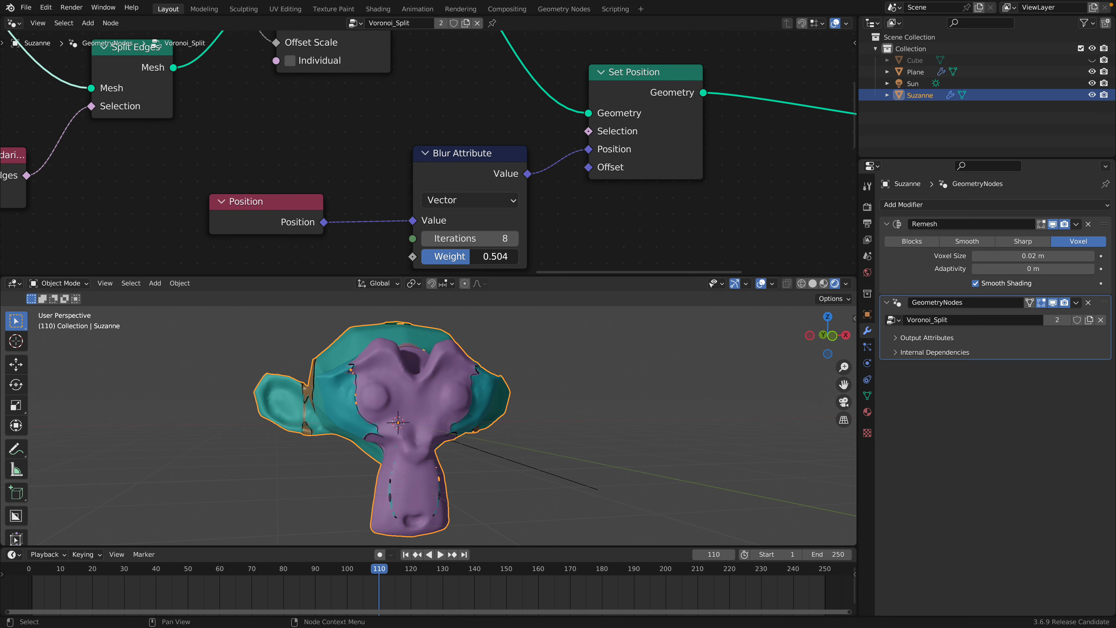
{"action": "left_click", "coordinate": [513, 239]}
{"action": "left_click", "coordinate": [514, 239]}
{"action": "left_click_drag", "start_coordinate": [493, 258], "coordinate": [494, 258]}
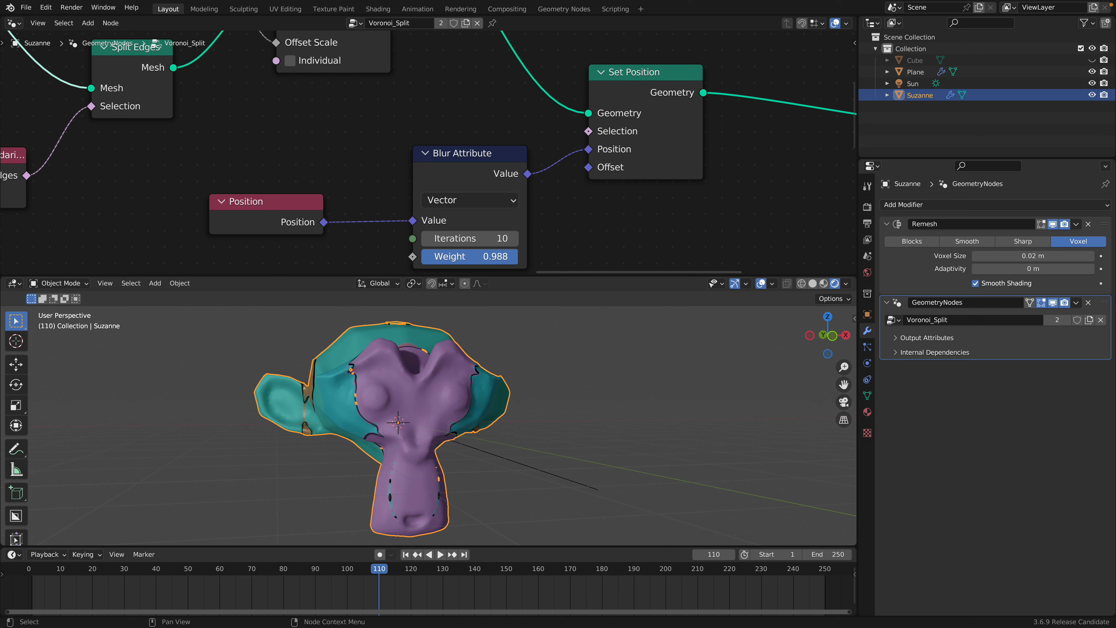
{"action": "left_click", "coordinate": [516, 239]}
{"action": "left_click", "coordinate": [516, 239]}
{"action": "left_click", "coordinate": [516, 239]}
{"action": "mouse_move", "coordinate": [376, 177]}
{"action": "middle_mouse_down"}
{"action": "mouse_move", "coordinate": [393, 157]}
{"action": "mouse_move", "coordinate": [487, 149]}
{"action": "middle_mouse_up"}
{"action": "key", "text": "ctrl+s"}
Step: Enlarge the node editor area and enter 4 as the Map Range node's To Max
{"action": "middle_click_drag", "start_coordinate": [232, 169], "coordinate": [325, 174]}
{"action": "scroll", "coordinate": [198, 166], "scroll_direction": "down", "scroll_amount": 2}
{"action": "middle_click_drag", "start_coordinate": [199, 167], "coordinate": [435, 179]}
{"action": "left_click_drag", "start_coordinate": [428, 280], "coordinate": [406, 387]}
{"action": "scroll", "coordinate": [319, 291], "scroll_direction": "up", "scroll_amount": 1}
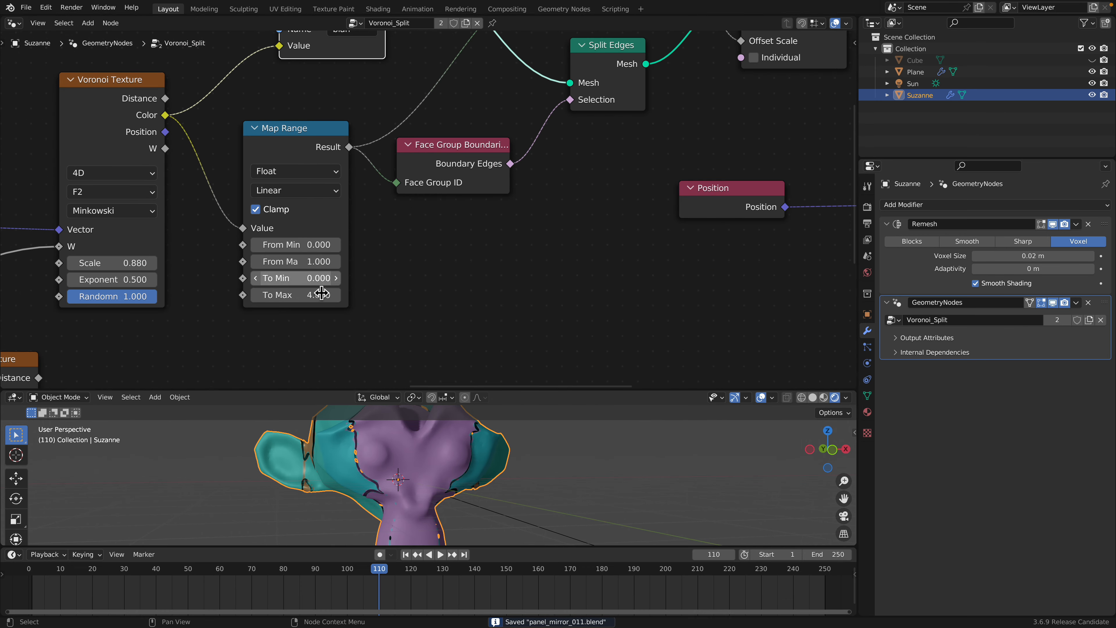
{"action": "double_click", "coordinate": [328, 295]}
{"action": "type", "text": "4"}
{"action": "key", "text": "Return"}
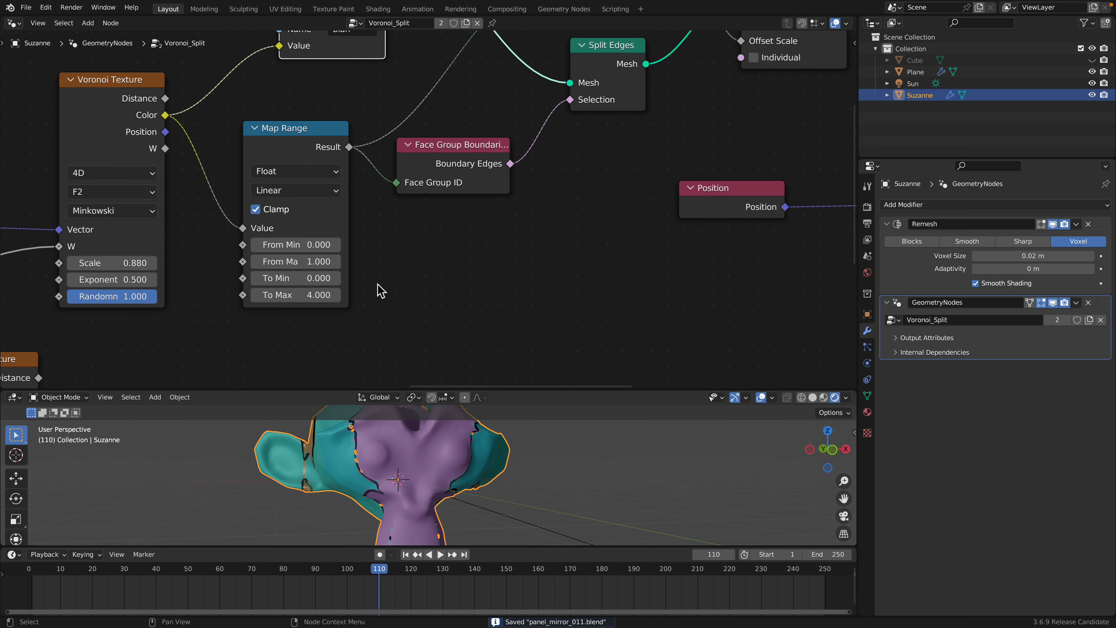
Step: Insert the spare Voronoi Texture between Combine XYZ and the main Voronoi Texture, with its Position output feeding the main one's Vector
{"action": "middle_click_drag", "start_coordinate": [314, 232], "coordinate": [426, 248]}
{"action": "scroll", "coordinate": [426, 248], "scroll_direction": "down", "scroll_amount": 1}
{"action": "left_click_drag", "start_coordinate": [252, 128], "coordinate": [250, 127]}
{"action": "scroll", "coordinate": [400, 167], "scroll_direction": "down", "scroll_amount": 4}
{"action": "middle_click_drag", "start_coordinate": [400, 166], "coordinate": [406, 208]}
{"action": "left_click_drag", "start_coordinate": [405, 209], "coordinate": [401, 206]}
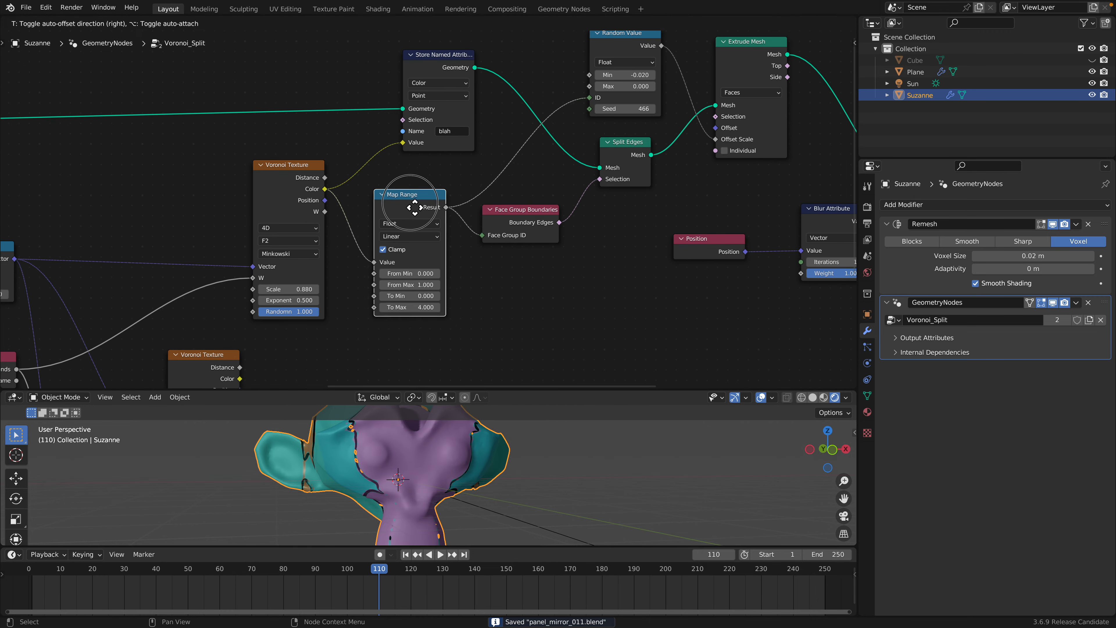
{"action": "middle_click_drag", "start_coordinate": [335, 296], "coordinate": [412, 247]}
{"action": "left_click_drag", "start_coordinate": [288, 322], "coordinate": [331, 217]}
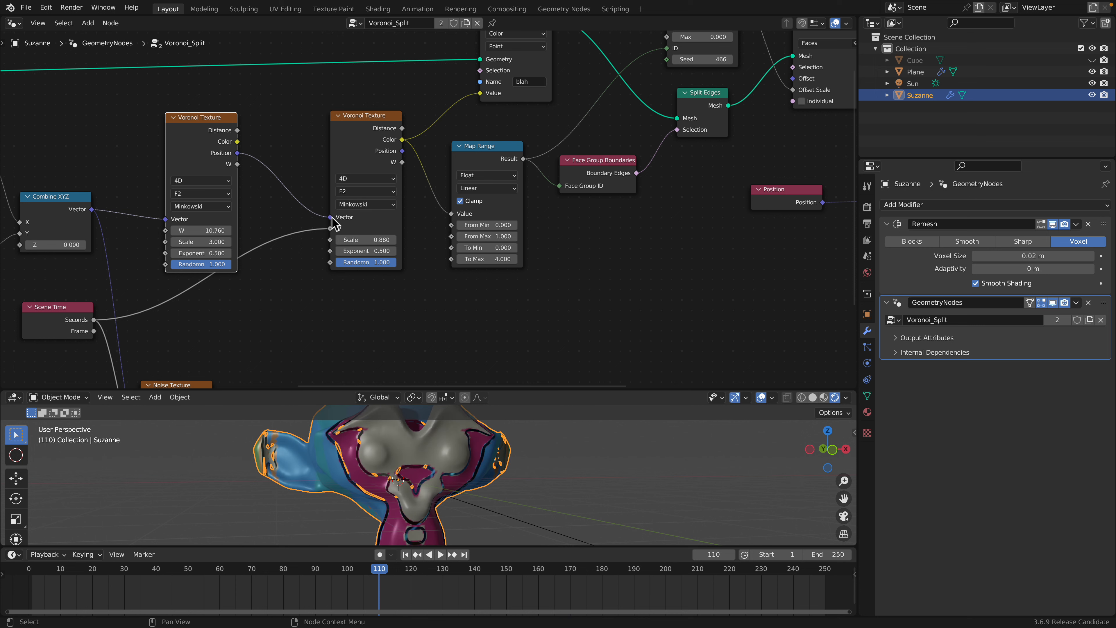
Step: Play the animation briefly, set the inserted Voronoi Texture's W to 28.360, and save the file
{"action": "key", "text": "space"}
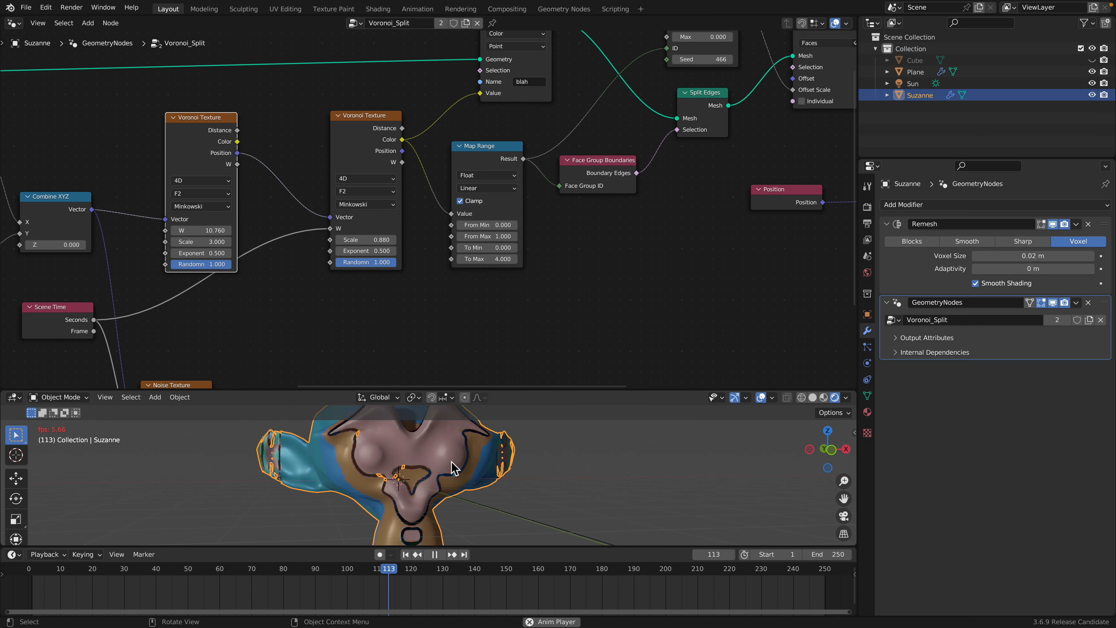
{"action": "key", "text": "space"}
{"action": "middle_click_drag", "start_coordinate": [450, 464], "coordinate": [477, 462]}
{"action": "left_click", "coordinate": [488, 398]}
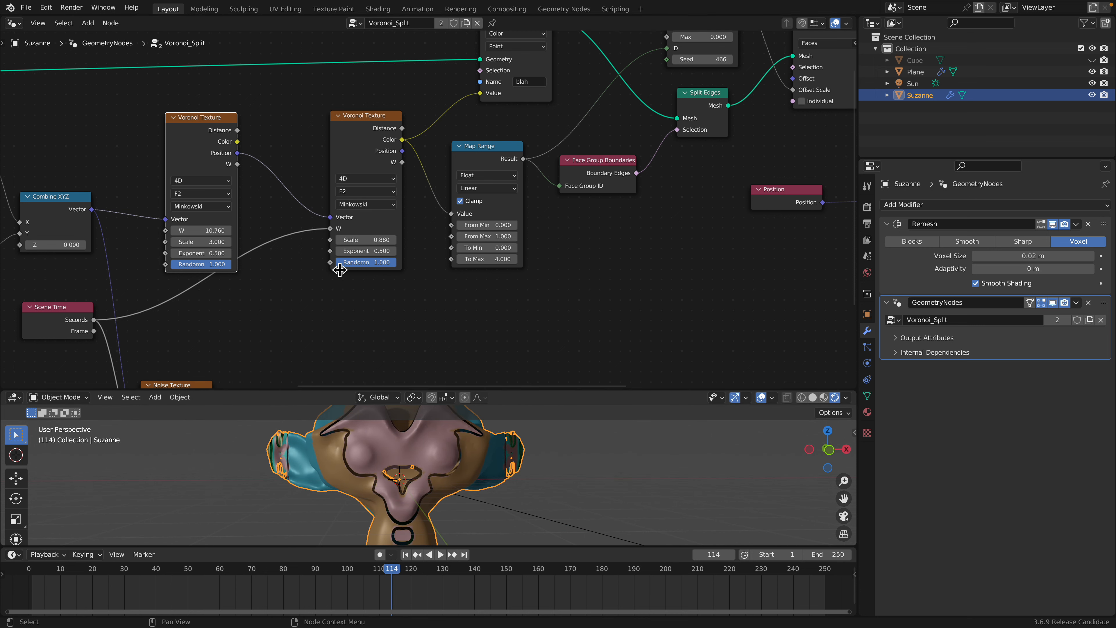
{"action": "middle_click_drag", "start_coordinate": [340, 270], "coordinate": [424, 251]}
{"action": "mouse_move", "coordinate": [293, 211]}
{"action": "left_mouse_down"}
{"action": "mouse_move", "coordinate": [325, 211]}
{"action": "mouse_move", "coordinate": [293, 217]}
{"action": "left_mouse_up"}
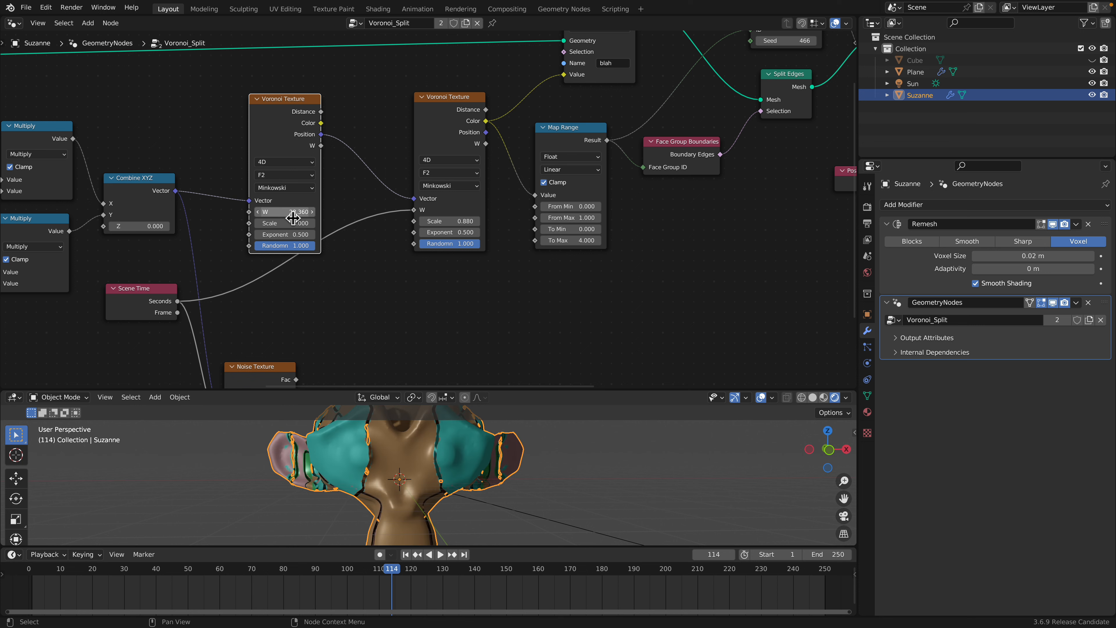
{"action": "key", "text": "ctrl+s"}
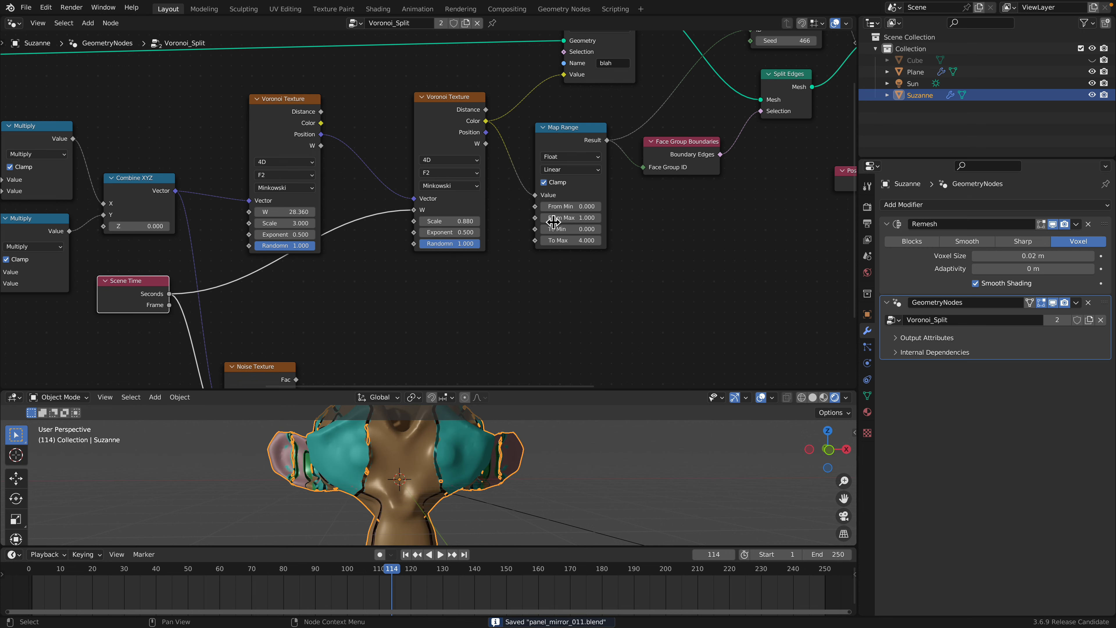
Step: Set the Random Value node's Max to -0.060, save the file, and advance the animation to frame 117
{"action": "middle_click_drag", "start_coordinate": [631, 201], "coordinate": [391, 284]}
{"action": "middle_click_drag", "start_coordinate": [461, 148], "coordinate": [404, 244]}
{"action": "scroll", "coordinate": [496, 199], "scroll_direction": "up", "scroll_amount": 2}
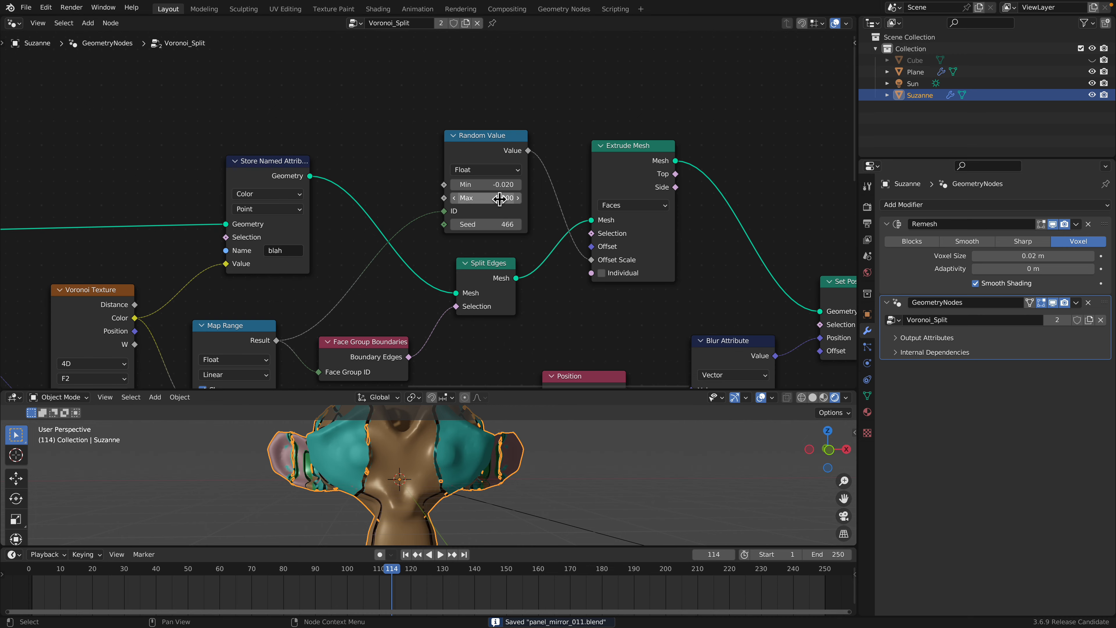
{"action": "mouse_move", "coordinate": [497, 199]}
{"action": "left_mouse_down"}
{"action": "mouse_move", "coordinate": [514, 199]}
{"action": "mouse_move", "coordinate": [487, 199]}
{"action": "left_mouse_up"}
{"action": "key", "text": "ctrl+s"}
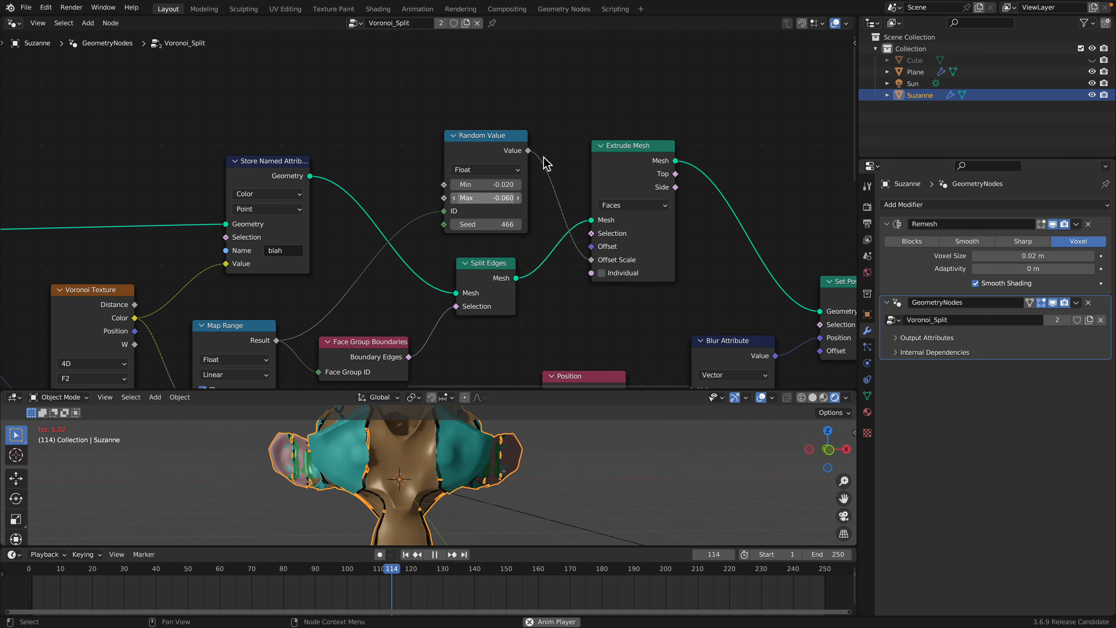
{"action": "key", "text": "Right"}
{"action": "key", "text": "Right"}
{"action": "key", "text": "Right"}
Step: Set the Random Value node's Max to 0.1, change its Seed, and save the file
{"action": "middle_click_drag", "start_coordinate": [386, 293], "coordinate": [464, 185]}
{"action": "left_click", "coordinate": [573, 90]}
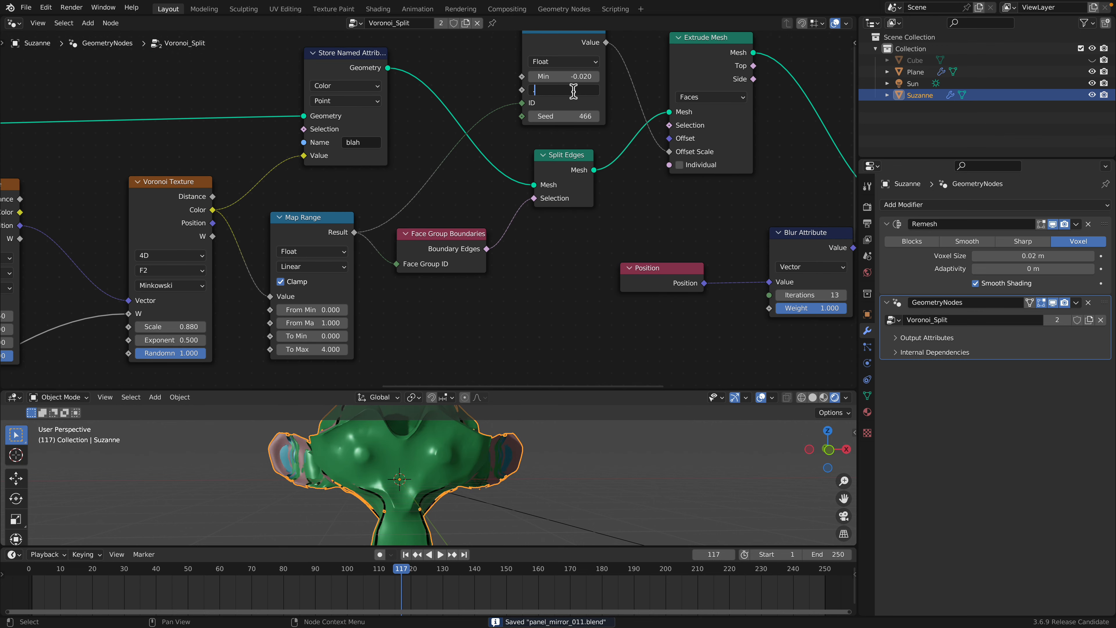
{"action": "type", "text": ".1"}
{"action": "key", "text": "Return"}
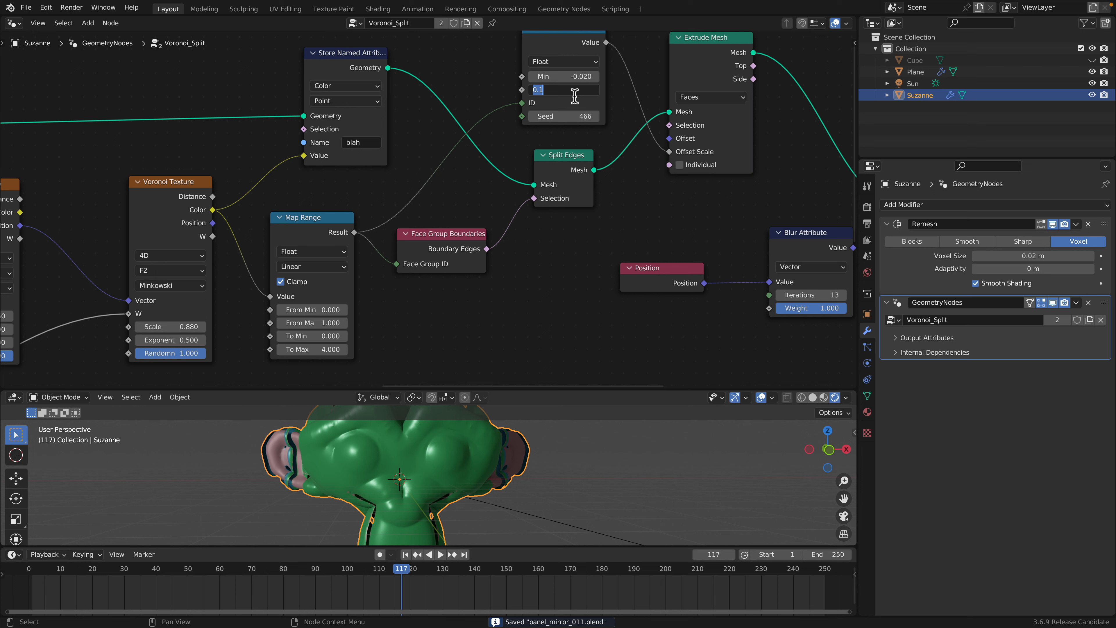
{"action": "key", "text": "Return"}
{"action": "left_click_drag", "start_coordinate": [587, 116], "coordinate": [673, 116]}
{"action": "key", "text": "ctrl+s"}
Step: Insert the Noise Texture between Combine XYZ and the first Voronoi Texture, with its Color output linked to that texture's Vector
{"action": "middle_click_drag", "start_coordinate": [355, 190], "coordinate": [430, 116]}
{"action": "scroll", "coordinate": [309, 215], "scroll_direction": "down", "scroll_amount": 1}
{"action": "middle_click_drag", "start_coordinate": [258, 244], "coordinate": [380, 237]}
{"action": "left_click_drag", "start_coordinate": [201, 123], "coordinate": [243, 109]}
{"action": "middle_click_drag", "start_coordinate": [214, 247], "coordinate": [400, 170]}
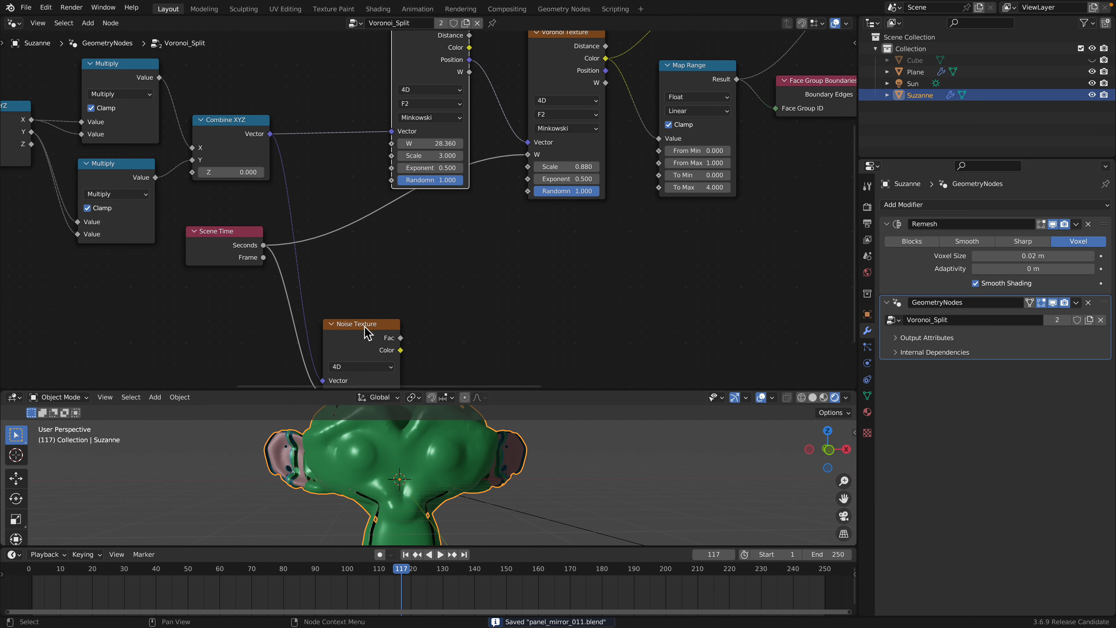
{"action": "left_click_drag", "start_coordinate": [366, 327], "coordinate": [434, 176]}
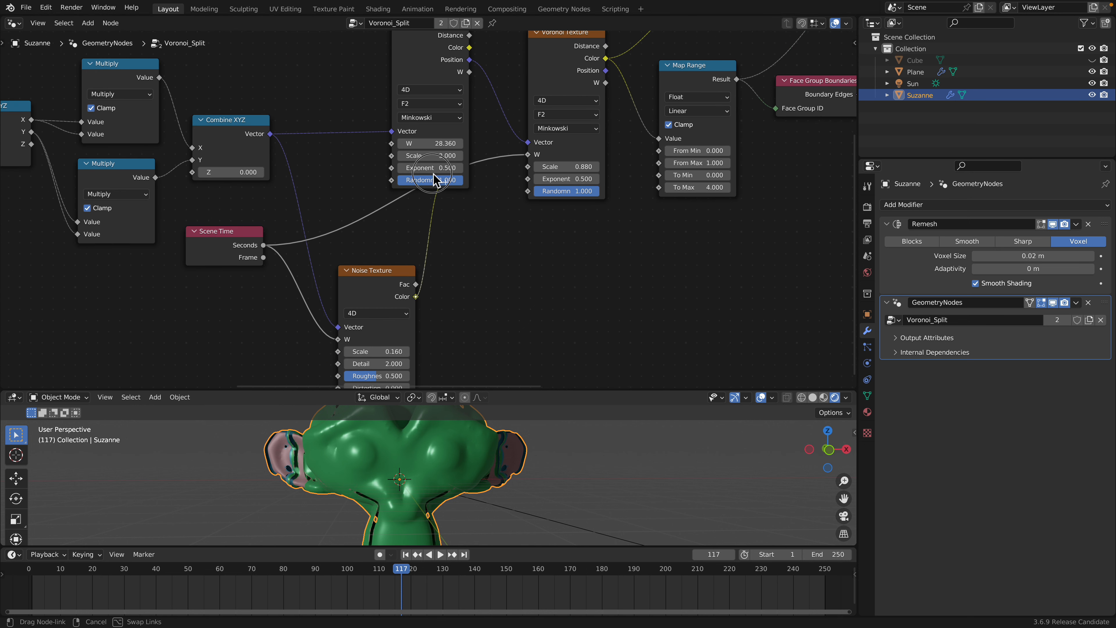
{"action": "left_click_drag", "start_coordinate": [394, 140], "coordinate": [395, 141]}
{"action": "left_click_drag", "start_coordinate": [377, 273], "coordinate": [327, 100]}
Step: Play the animation briefly and set the Noise Texture's Scale to 3.840
{"action": "key", "text": "space"}
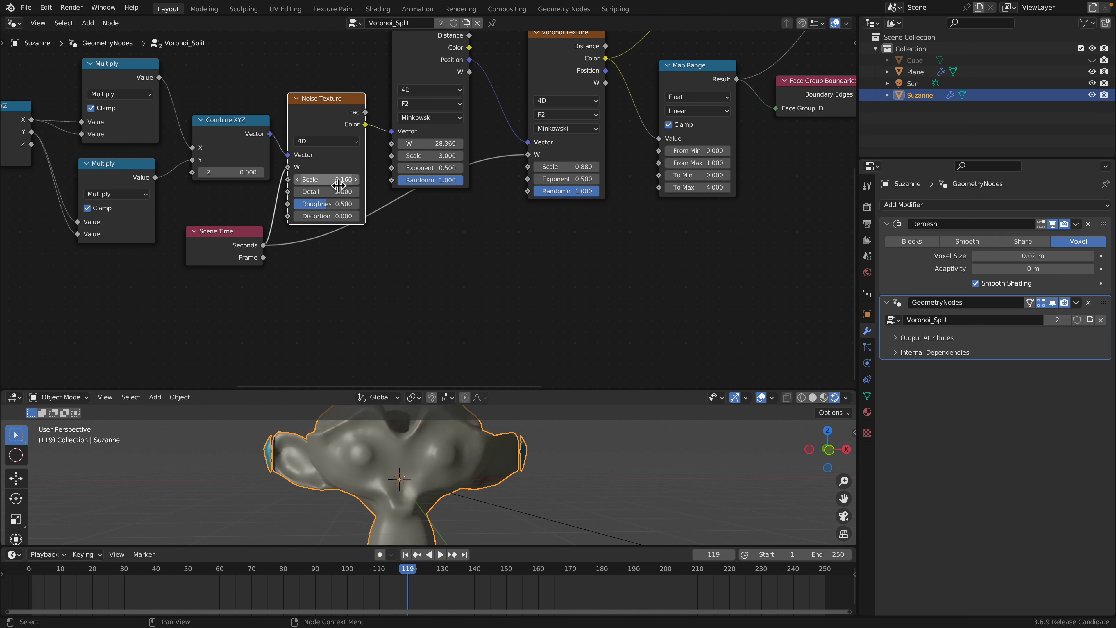
{"action": "key", "text": "Return"}
{"action": "left_click_drag", "start_coordinate": [351, 185], "coordinate": [371, 185], "text": "shift"}
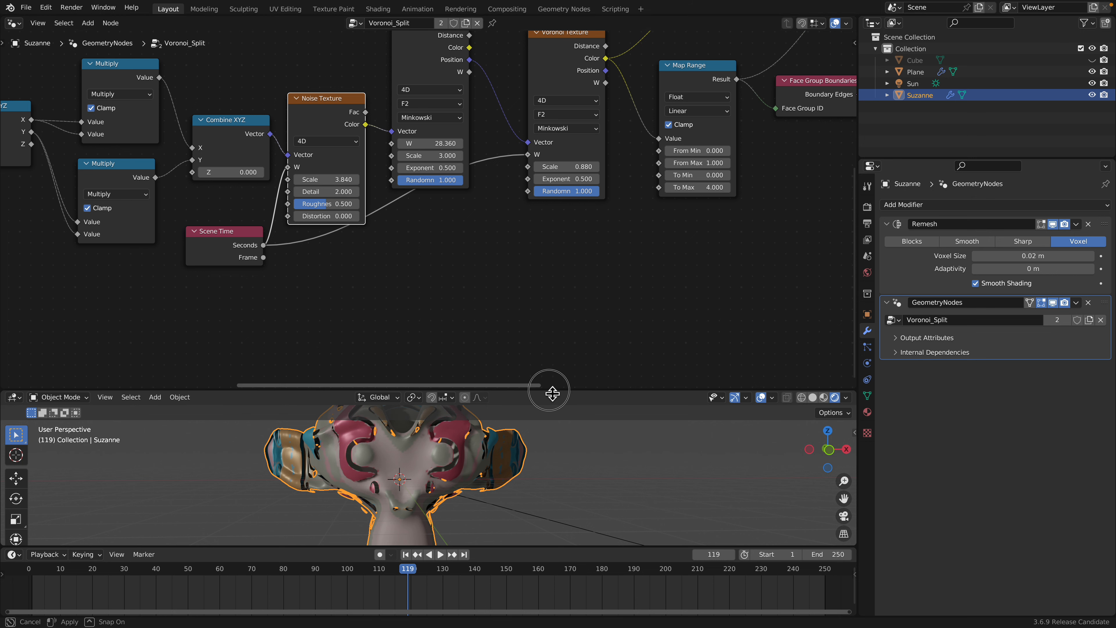
Step: Enlarge the 3D viewport, play the animation in short bursts, and examine the noise-distorted panels on Suzanne from several angles
{"action": "left_click_drag", "start_coordinate": [553, 389], "coordinate": [567, 176]}
{"action": "key", "text": "space"}
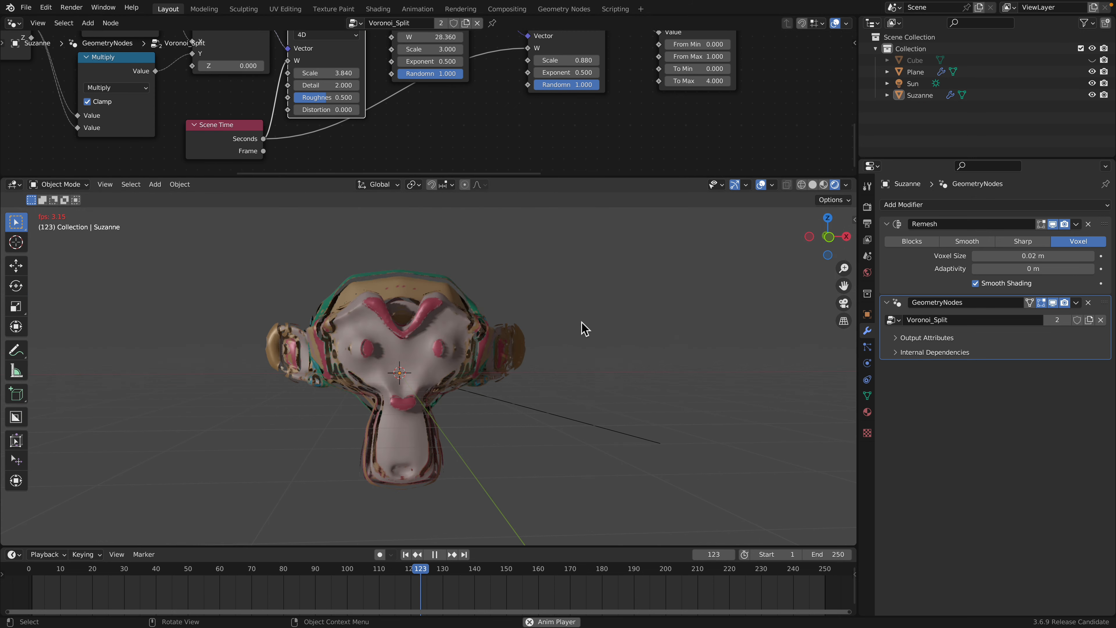
{"action": "key", "text": "space"}
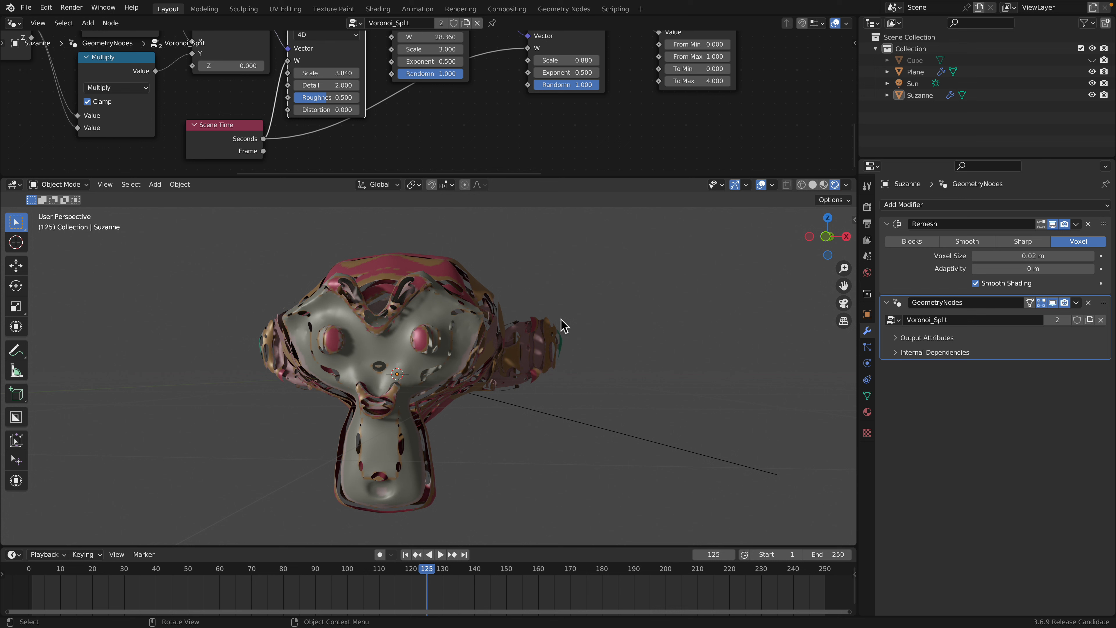
{"action": "scroll", "coordinate": [545, 346], "scroll_direction": "up", "scroll_amount": 3}
{"action": "key", "text": "space"}
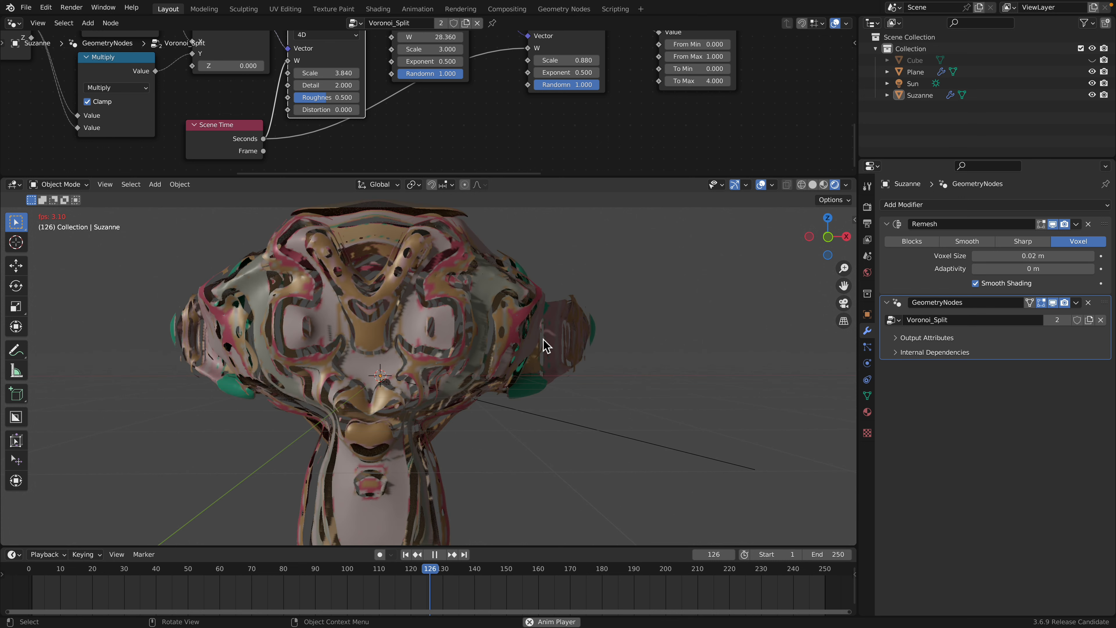
{"action": "scroll", "coordinate": [545, 347], "scroll_direction": "down", "scroll_amount": 3}
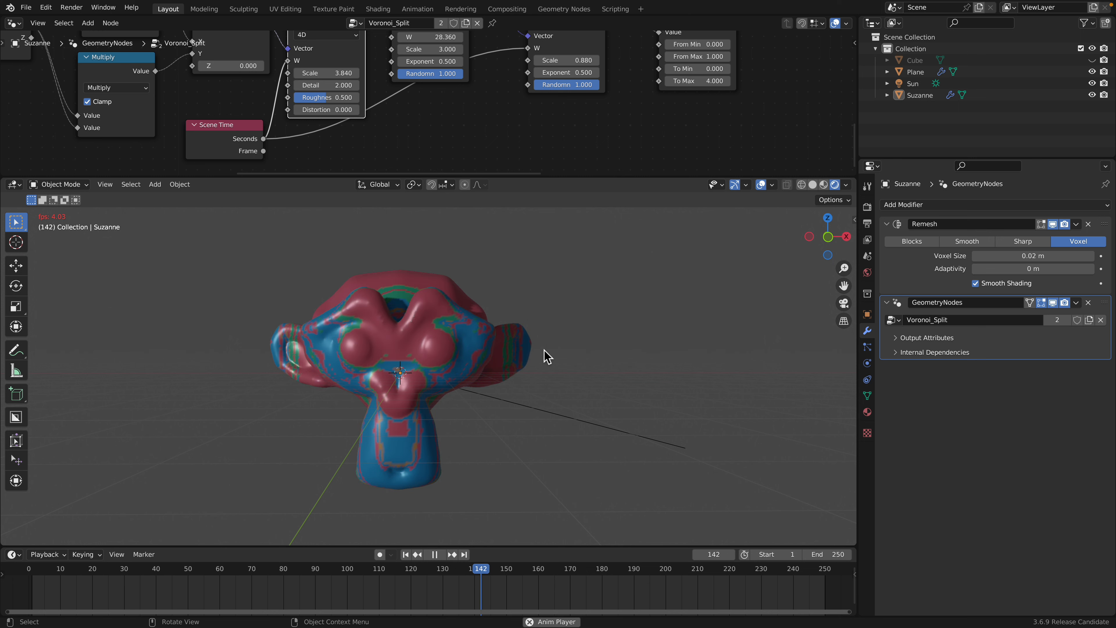
{"action": "key", "text": "space"}
{"action": "middle_click_drag", "start_coordinate": [547, 356], "coordinate": [523, 269]}
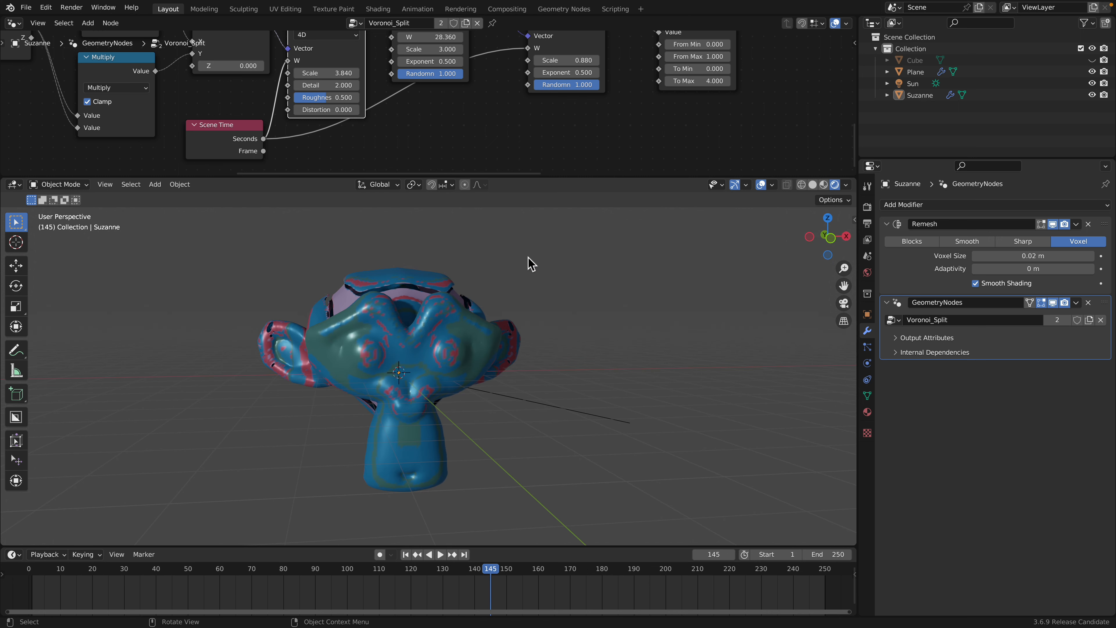
{"action": "key", "text": "space"}
Step: Enlarge the node editor again, set the Map Range node's To Max to 2, and preview the animation
{"action": "left_click_drag", "start_coordinate": [585, 180], "coordinate": [585, 312]}
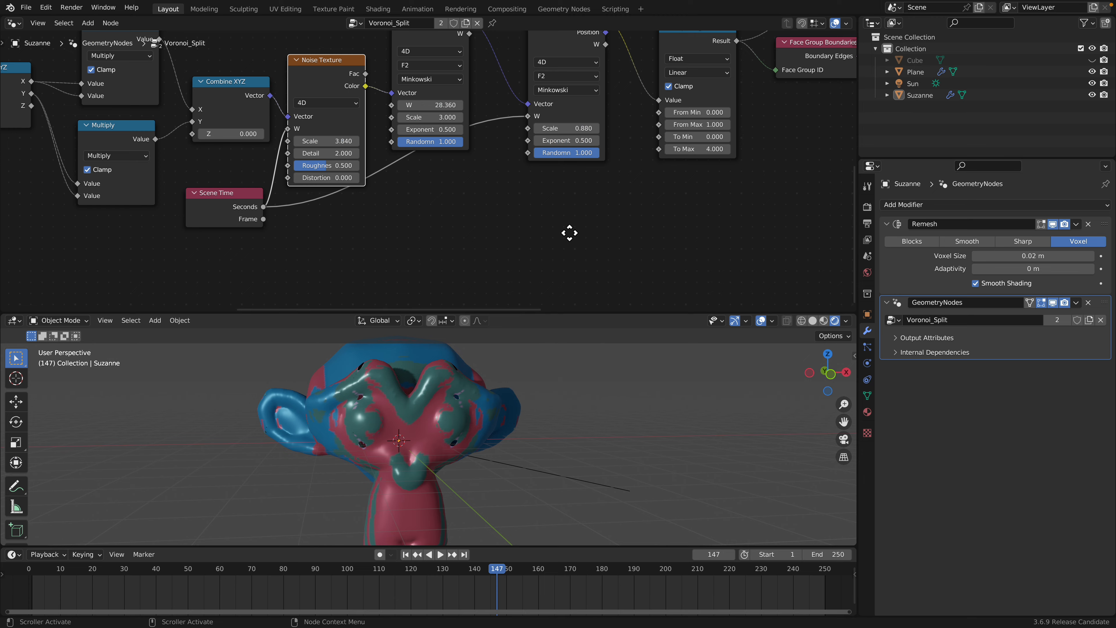
{"action": "scroll", "coordinate": [515, 178], "scroll_direction": "up", "scroll_amount": 2}
{"action": "key", "text": "Return"}
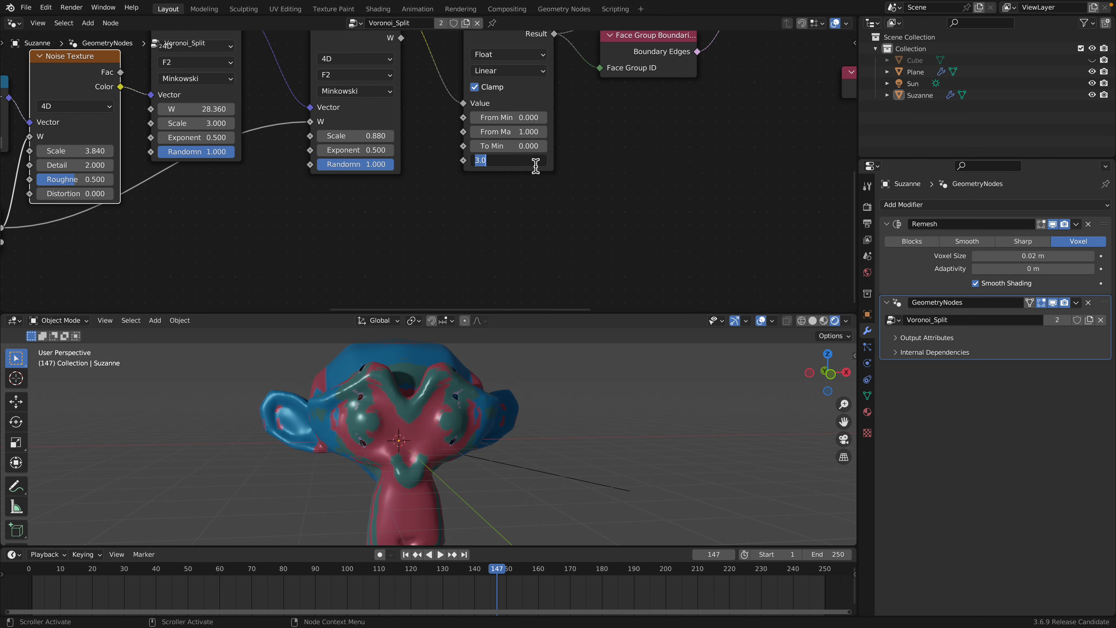
{"action": "key", "text": "space"}
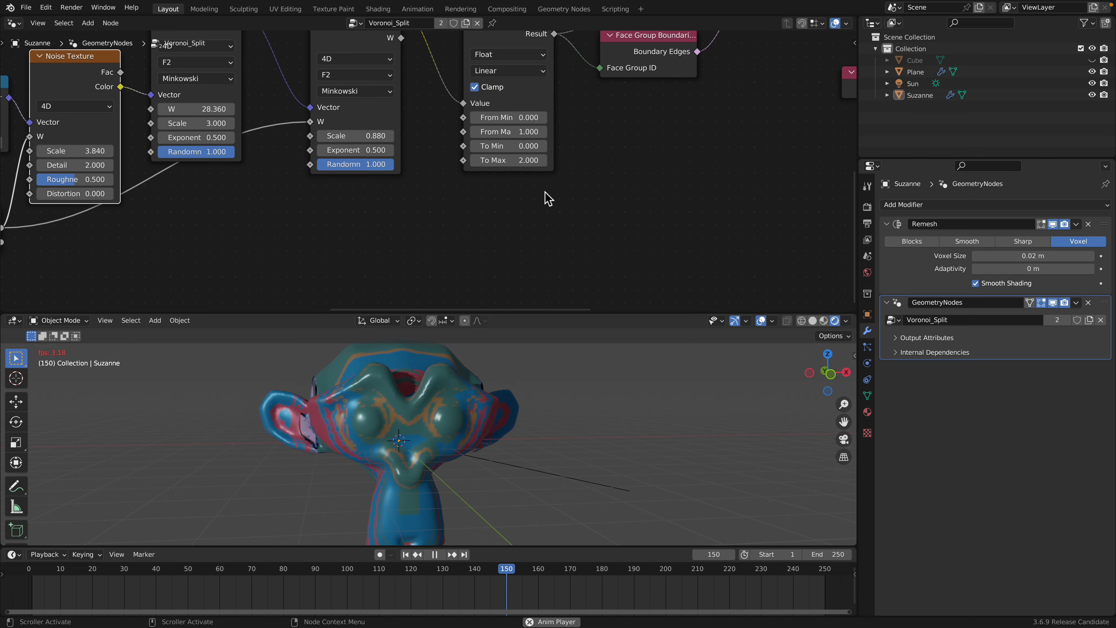
{"action": "key", "text": "space"}
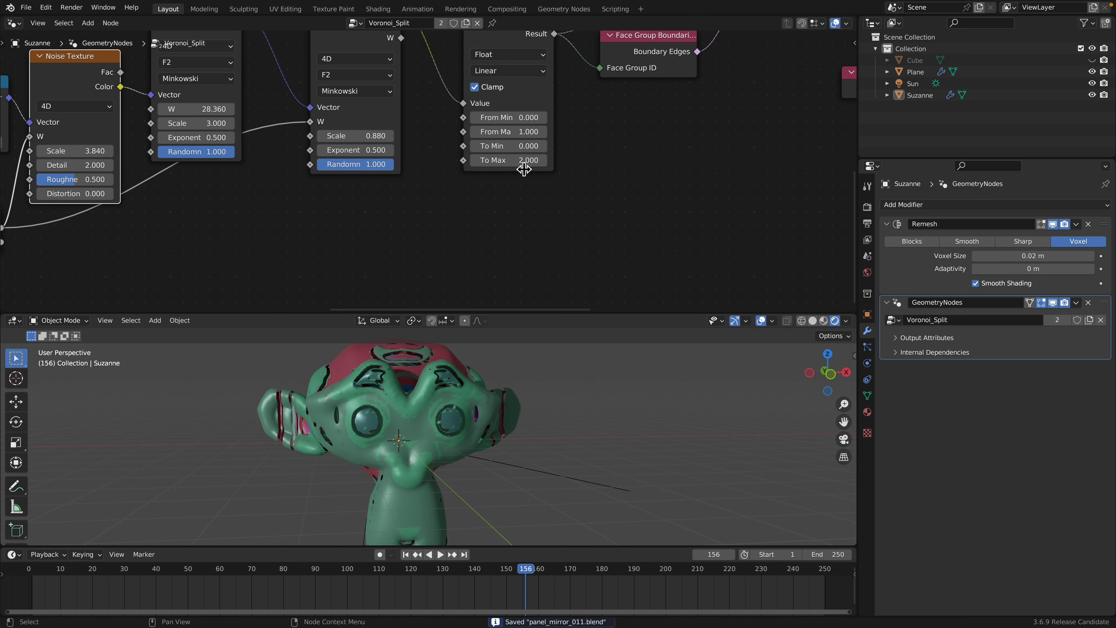
Step: Set the Map Range node's To Max to 3.300 and play the animation briefly
{"action": "mouse_move", "coordinate": [509, 160]}
{"action": "left_mouse_down"}
{"action": "mouse_move", "coordinate": [523, 161]}
{"action": "mouse_move", "coordinate": [506, 161]}
{"action": "left_mouse_up"}
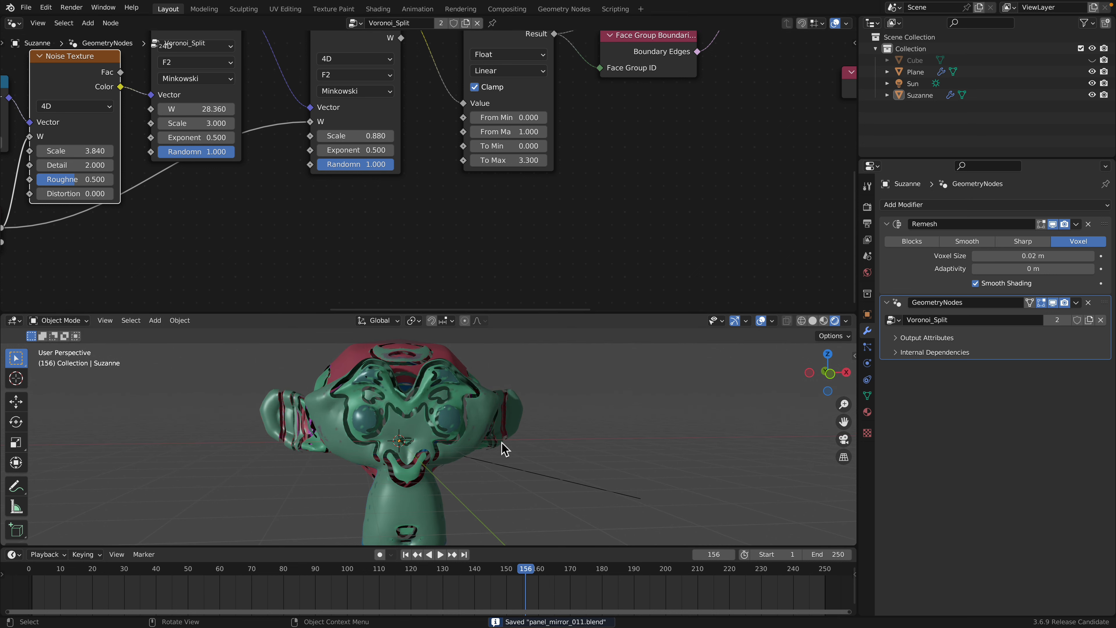
{"action": "key", "text": "space"}
{"action": "key", "text": "space"}
Step: Try 3 as the Map Range node's To Max, and set it to 5
{"action": "middle_click_drag", "start_coordinate": [497, 211], "coordinate": [479, 268]}
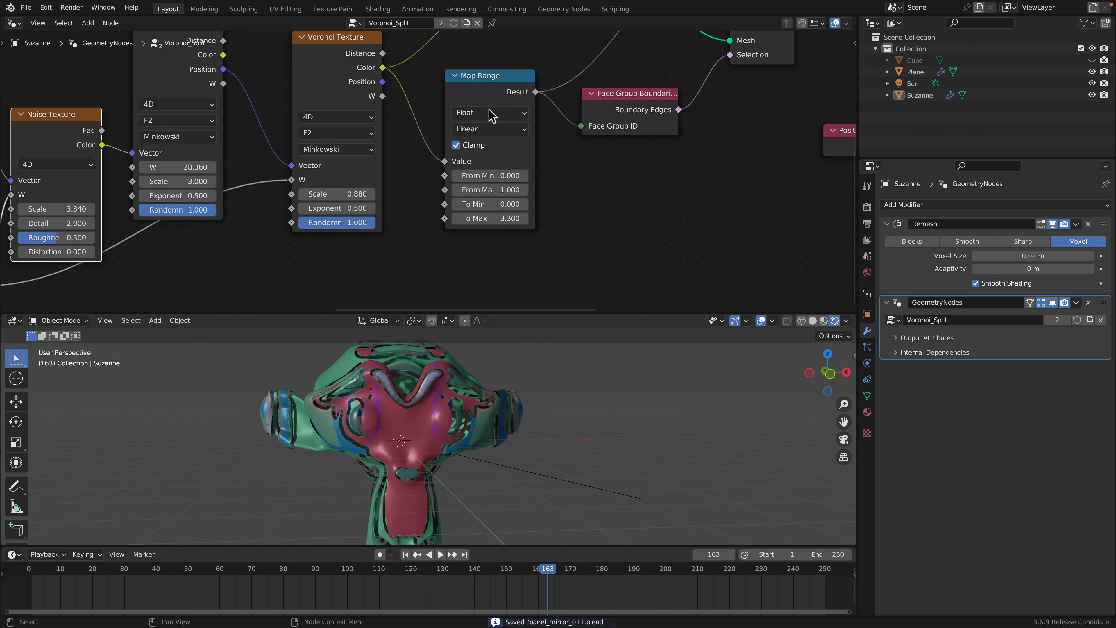
{"action": "left_click", "coordinate": [498, 212]}
{"action": "type", "text": "3"}
{"action": "key", "text": "Return"}
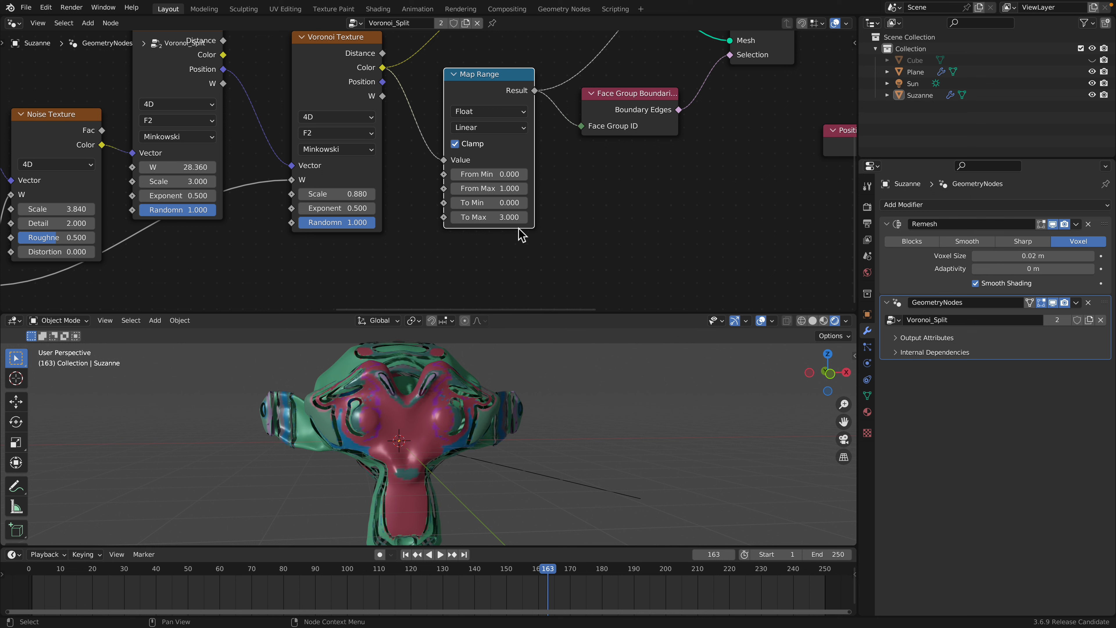
{"action": "left_click", "coordinate": [490, 216]}
{"action": "type", "text": "5"}
{"action": "key", "text": "Return"}
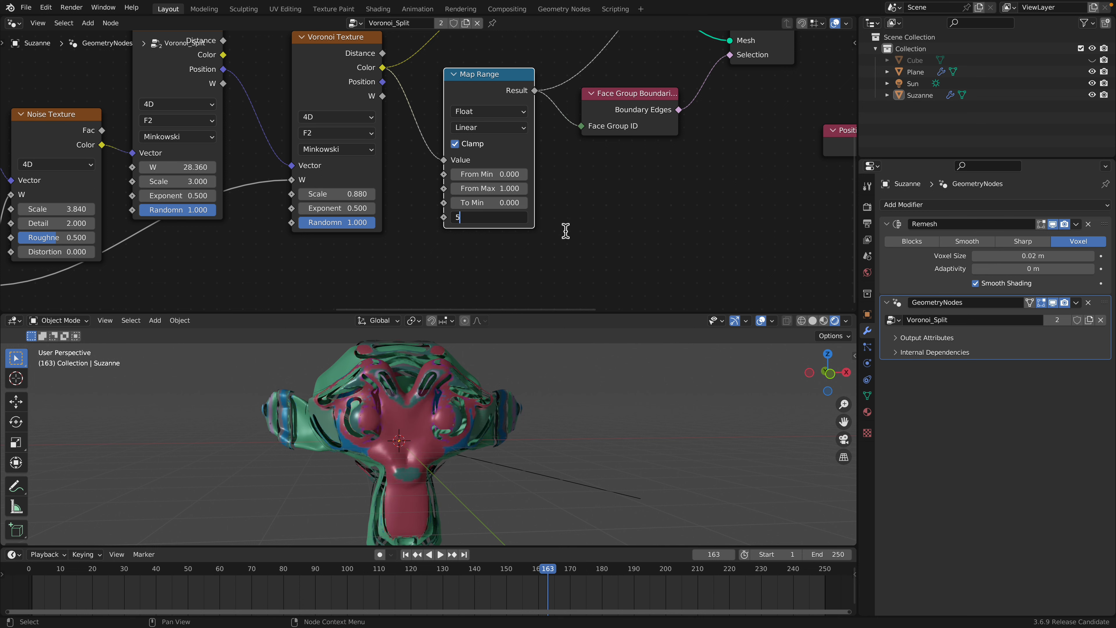
Step: Try 7 and 3 as the Map Range node's To Max while stepping through frames, and set it to 4
{"action": "type", "text": "7"}
{"action": "key", "text": "Return"}
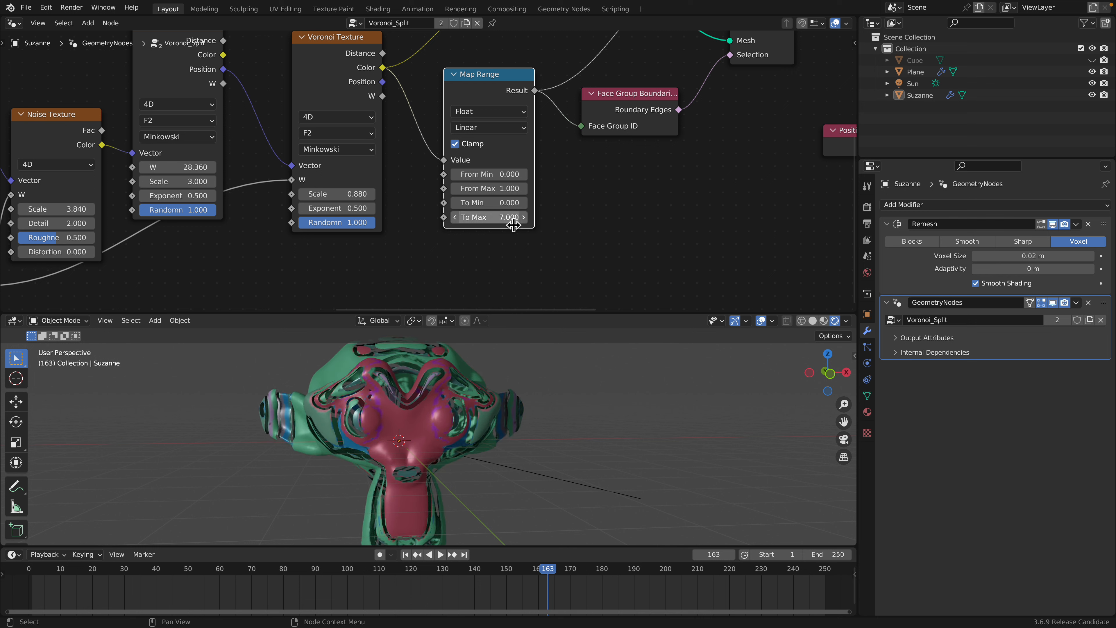
{"action": "key", "text": "Right"}
{"action": "key", "text": "Right"}
{"action": "key", "text": "Right"}
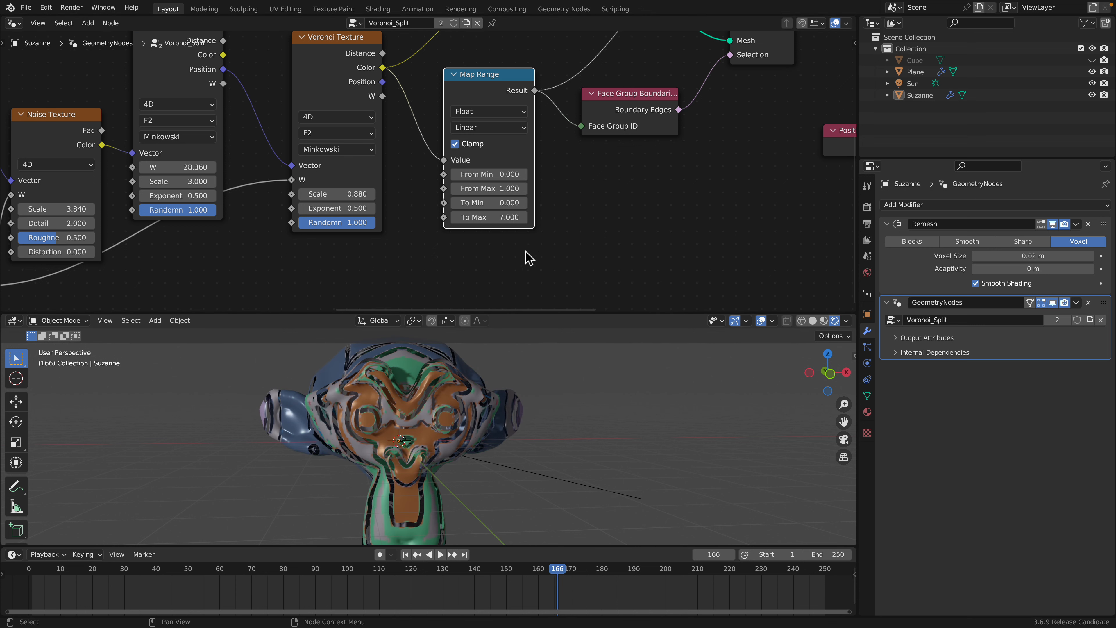
{"action": "type", "text": "3"}
{"action": "key", "text": "Return"}
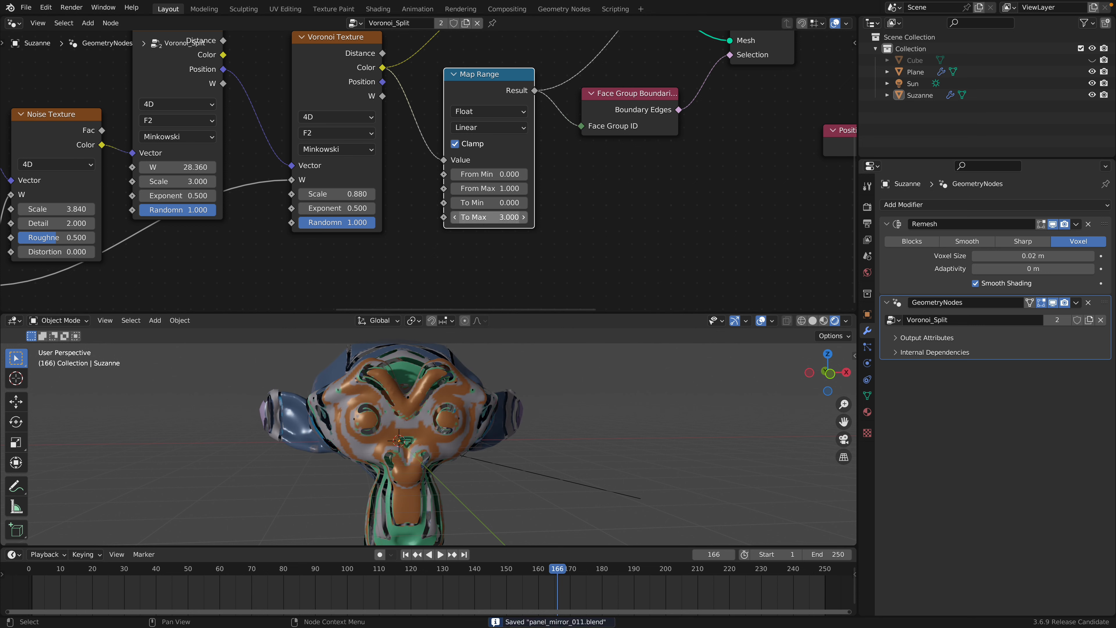
{"action": "key", "text": "Return"}
Step: Try Manhattan as the distance metric of the second Voronoi Texture and advance the animation a few frames
{"action": "left_click", "coordinate": [326, 149]}
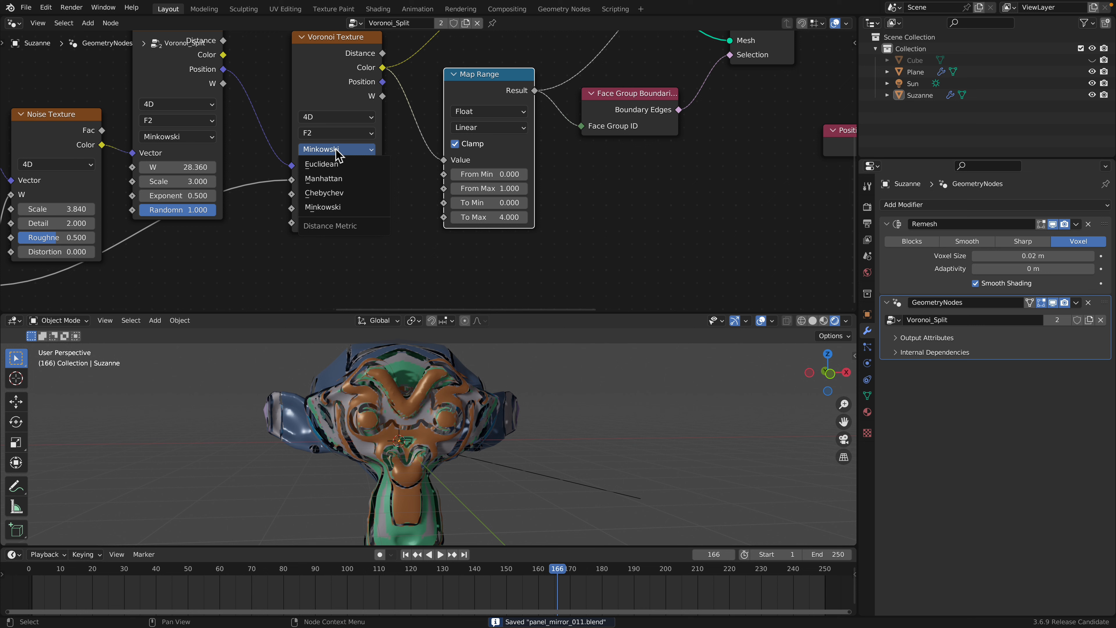
{"action": "left_click", "coordinate": [346, 179]}
{"action": "key", "text": "Right"}
{"action": "key", "text": "Right"}
{"action": "key", "text": "Right"}
{"action": "key", "text": "Right"}
{"action": "key", "text": "Right"}
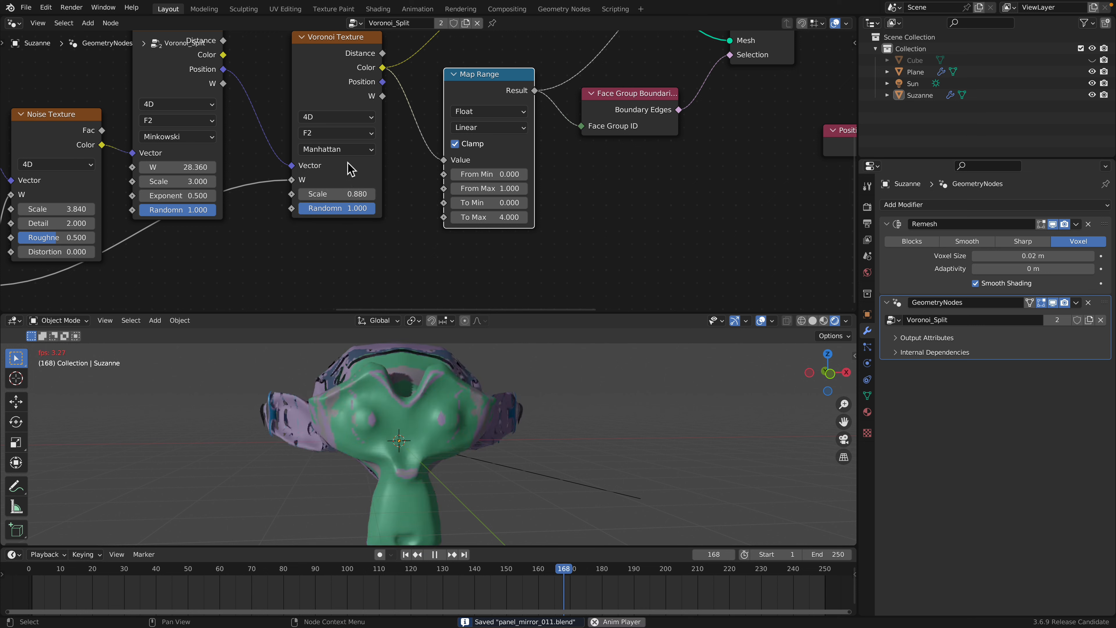
Step: Try Euclidean as the second Voronoi Texture's distance metric with a short playback, and restore it to Minkowski
{"action": "left_click", "coordinate": [348, 149]}
{"action": "left_click", "coordinate": [348, 166]}
{"action": "key", "text": "space"}
{"action": "key", "text": "space"}
{"action": "left_click", "coordinate": [348, 149]}
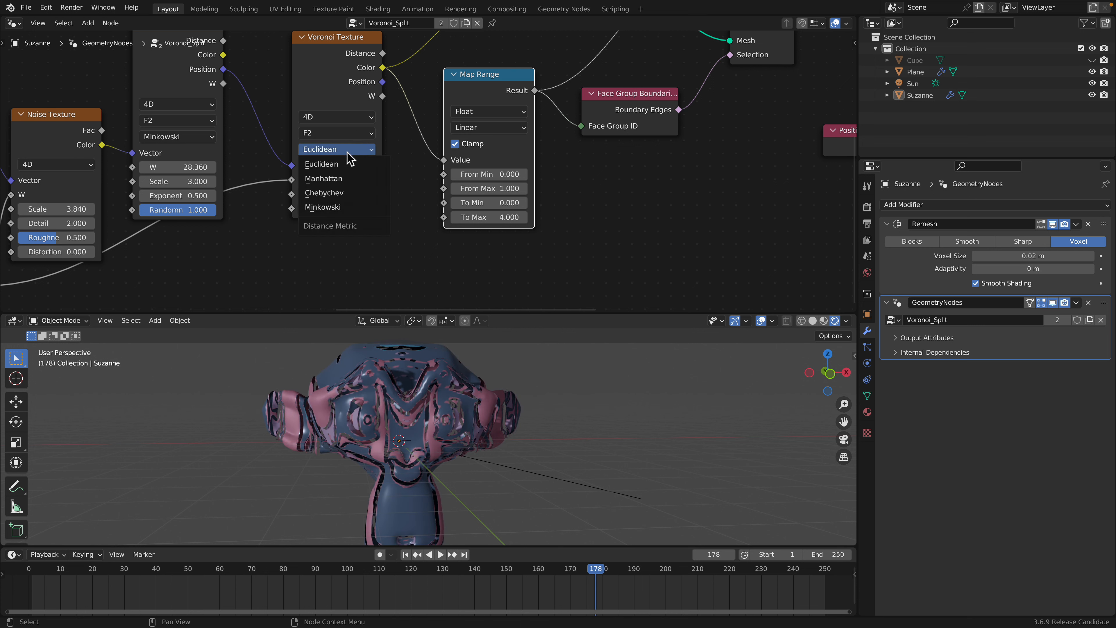
{"action": "left_click", "coordinate": [348, 208]}
{"action": "key", "text": "Right"}
{"action": "key", "text": "Right"}
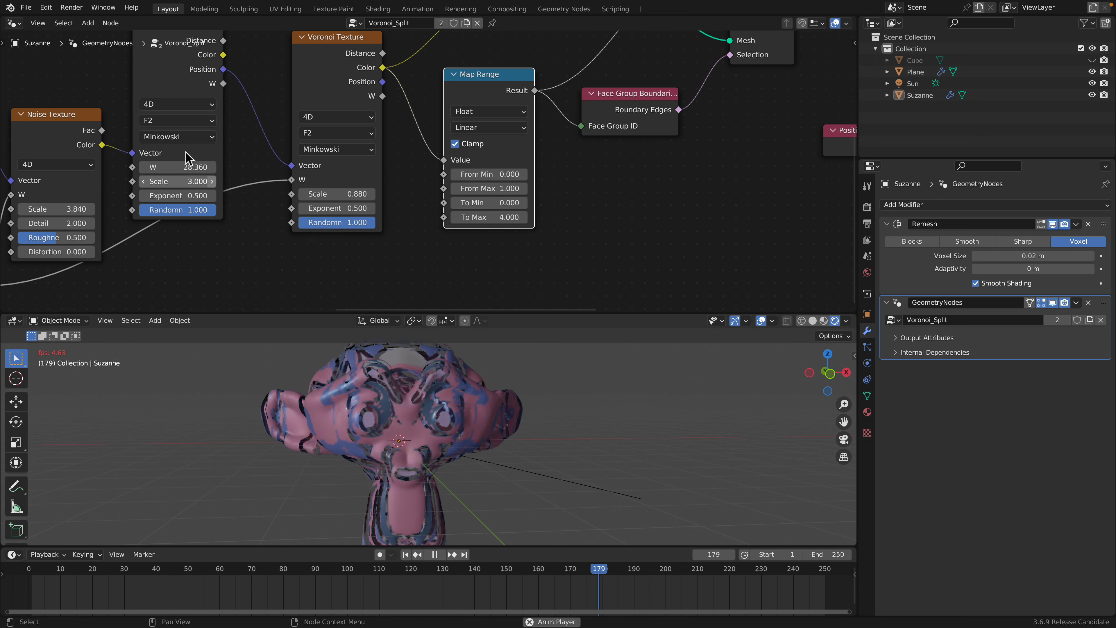
Step: Set the first Voronoi Texture's distance metric to Manhattan and preview the animation briefly
{"action": "left_click", "coordinate": [184, 137]}
{"action": "left_click", "coordinate": [184, 166]}
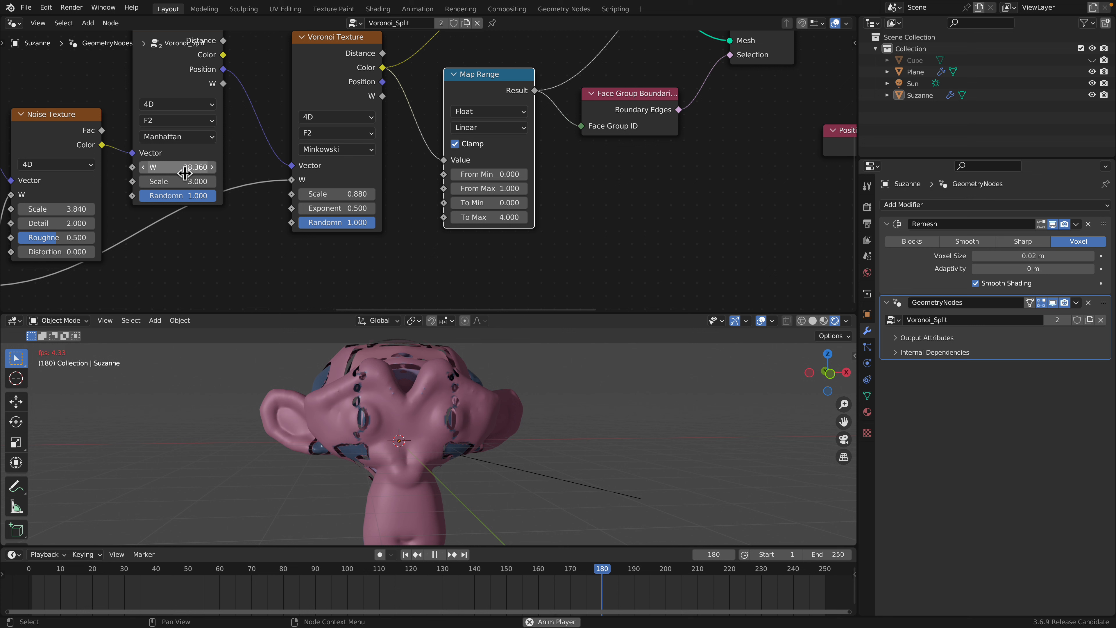
{"action": "key", "text": "space"}
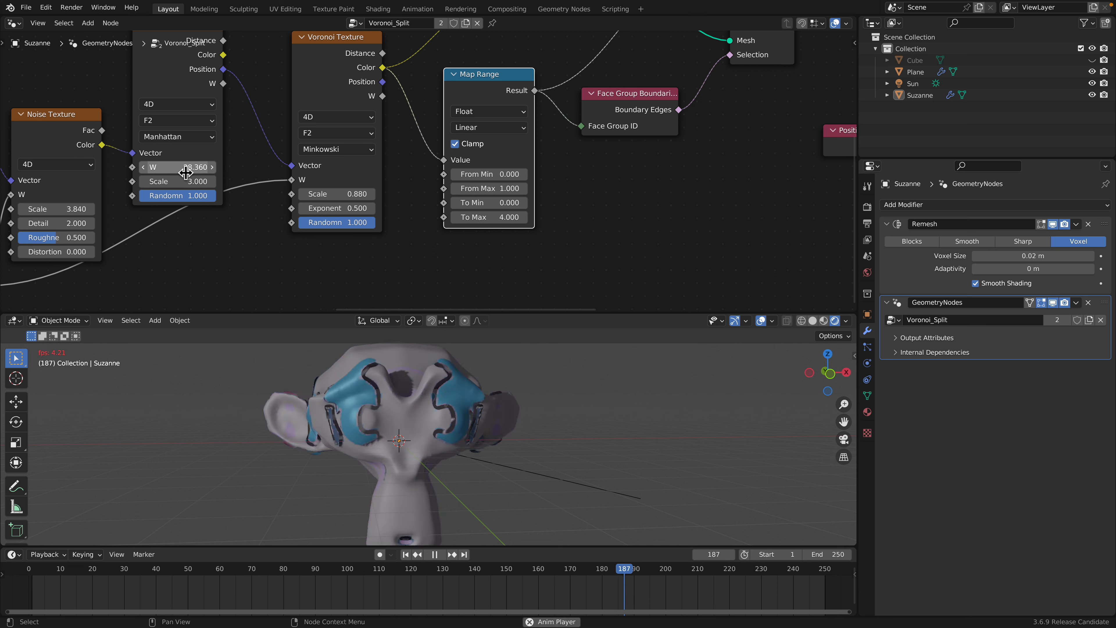
{"action": "key", "text": "space"}
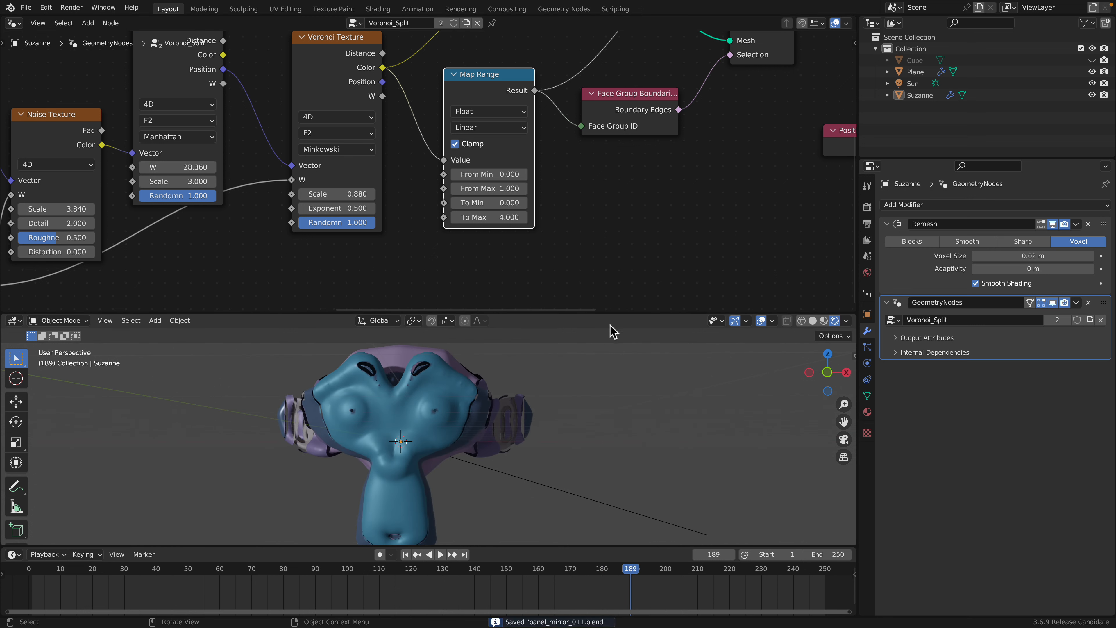
Step: Enlarge the 3D viewport, set the Blur Attribute node's Iterations to 5, and save the file
{"action": "left_click_drag", "start_coordinate": [614, 315], "coordinate": [615, 267]}
{"action": "middle_click_drag", "start_coordinate": [769, 196], "coordinate": [483, 182]}
{"action": "scroll", "coordinate": [683, 154], "scroll_direction": "up", "scroll_amount": 2}
{"action": "middle_click_drag", "start_coordinate": [660, 137], "coordinate": [568, 173]}
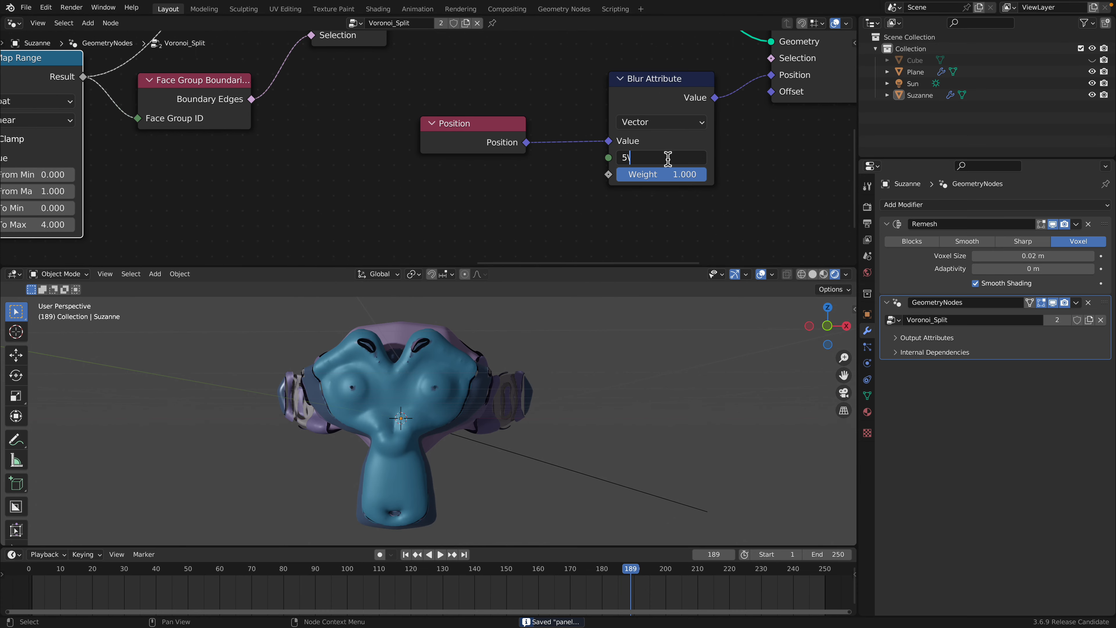
{"action": "key", "text": "Return"}
{"action": "key", "text": "ctrl+s"}
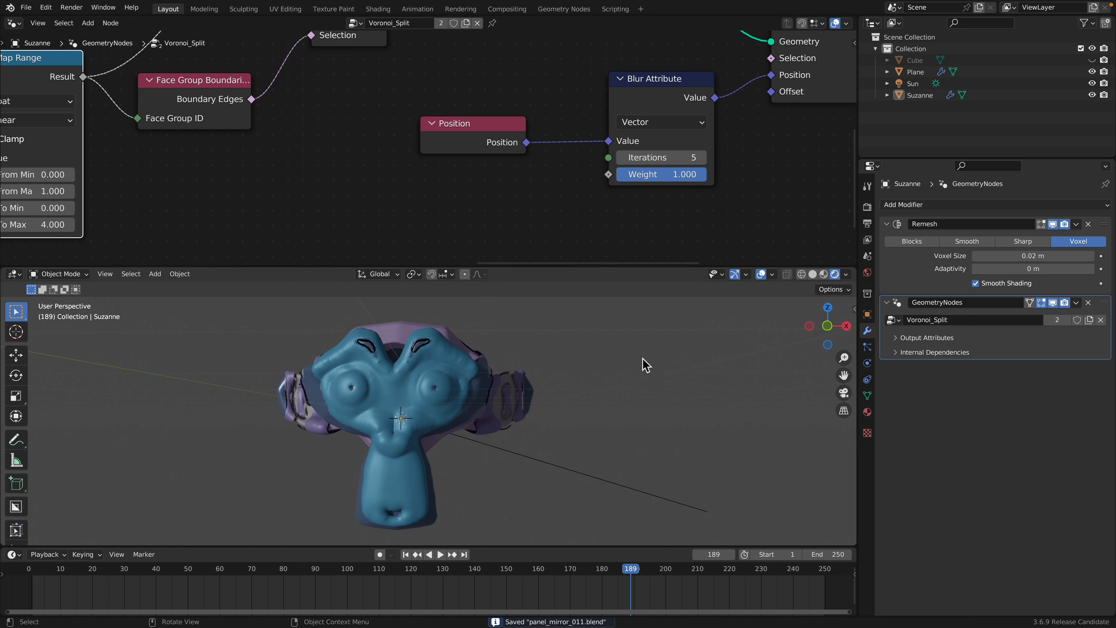
Step: Try a Smooth modifier with Repeat 6 on Suzanne, remove it, and save the file
{"action": "middle_click_drag", "start_coordinate": [444, 409], "coordinate": [460, 413]}
{"action": "left_click", "coordinate": [954, 206]}
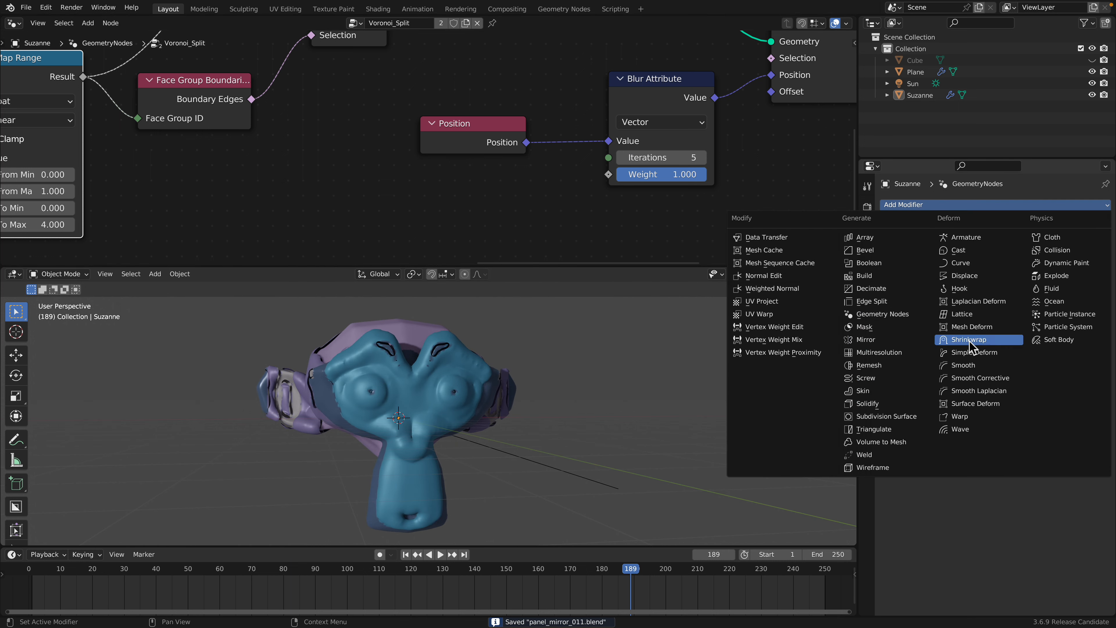
{"action": "left_click", "coordinate": [982, 373]}
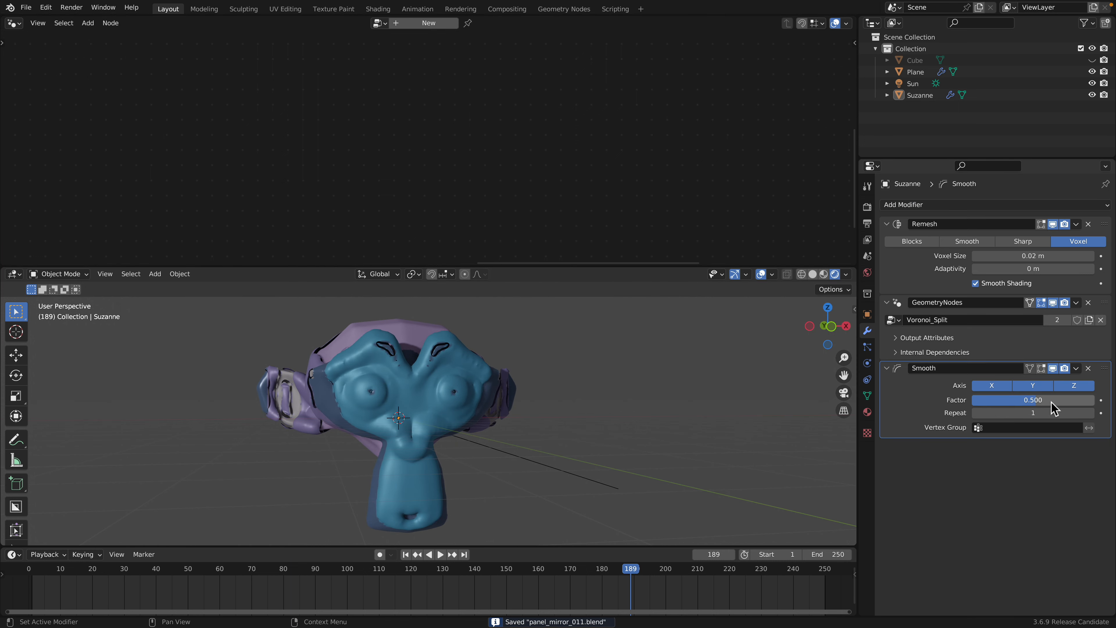
{"action": "left_click", "coordinate": [1091, 413]}
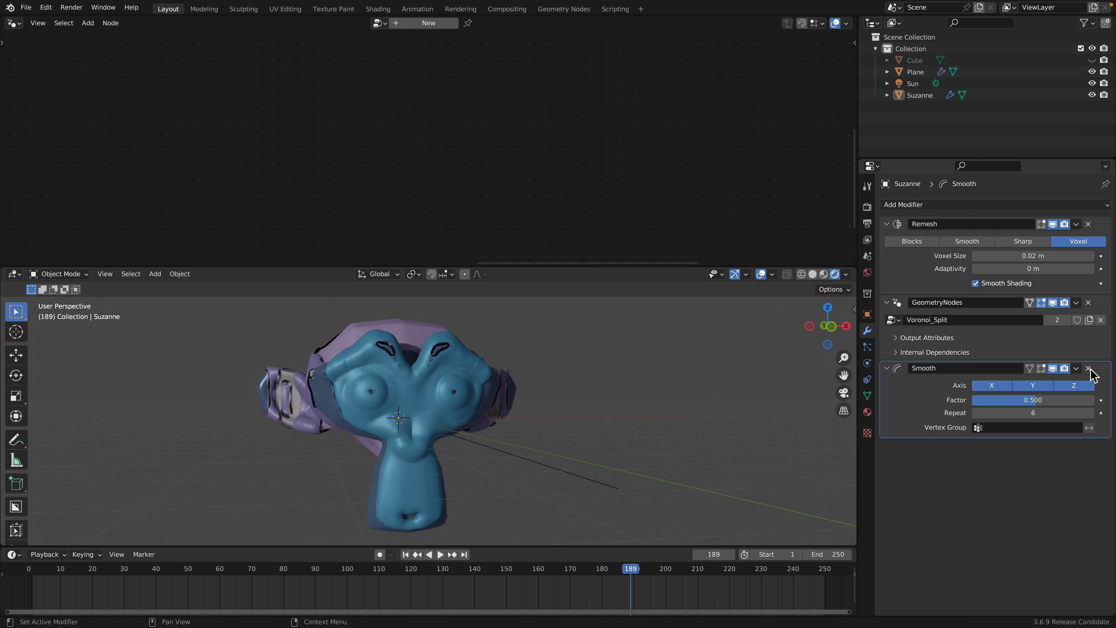
{"action": "left_click", "coordinate": [1088, 368]}
{"action": "key", "text": "ctrl+s"}
Step: Try an Adaptivity of 1 m in Suzanne's Remesh modifier
{"action": "middle_click_drag", "start_coordinate": [690, 394], "coordinate": [659, 400]}
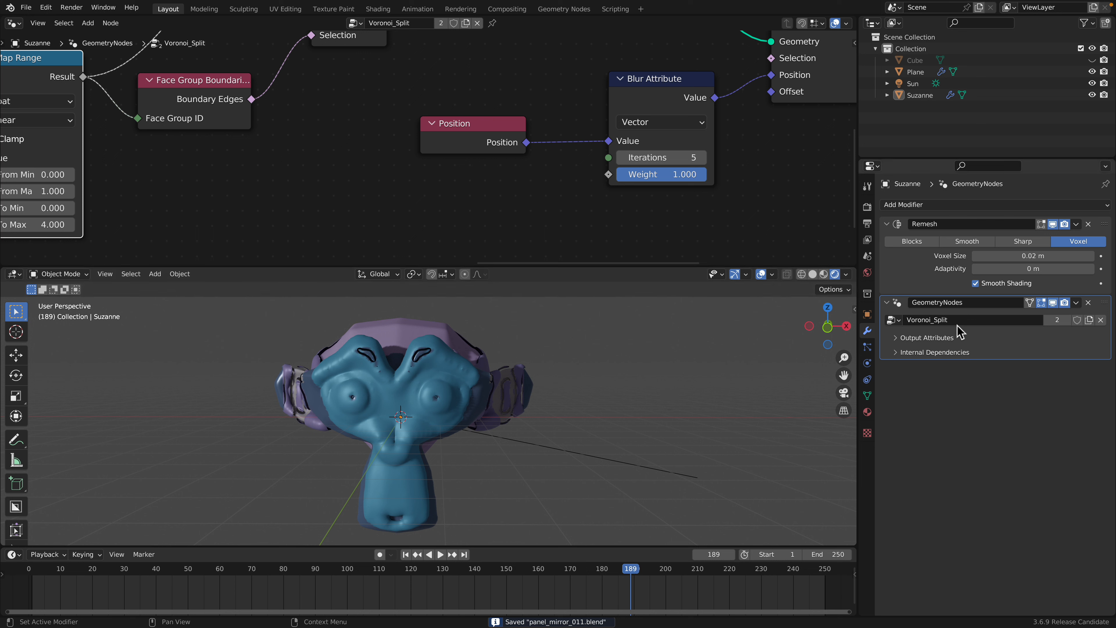
{"action": "left_click", "coordinate": [1015, 256]}
{"action": "left_click", "coordinate": [1025, 268]}
{"action": "left_click_drag", "start_coordinate": [1025, 269], "coordinate": [1055, 268]}
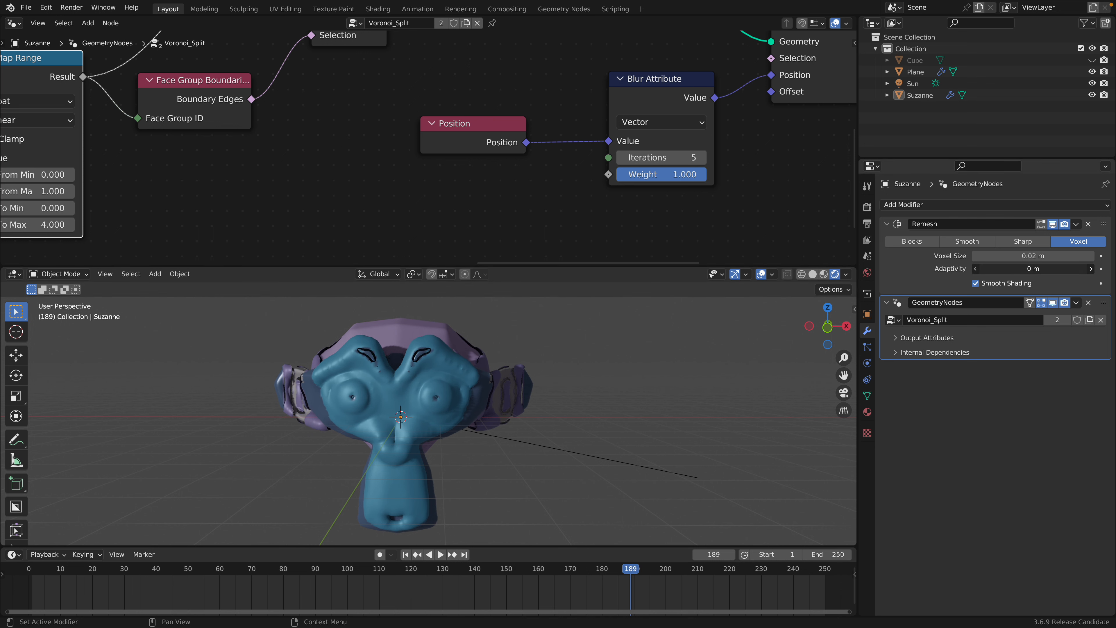
Step: Preview the animation in short bursts from another angle, and return the Remesh Adaptivity to 0 m
{"action": "key", "text": "space"}
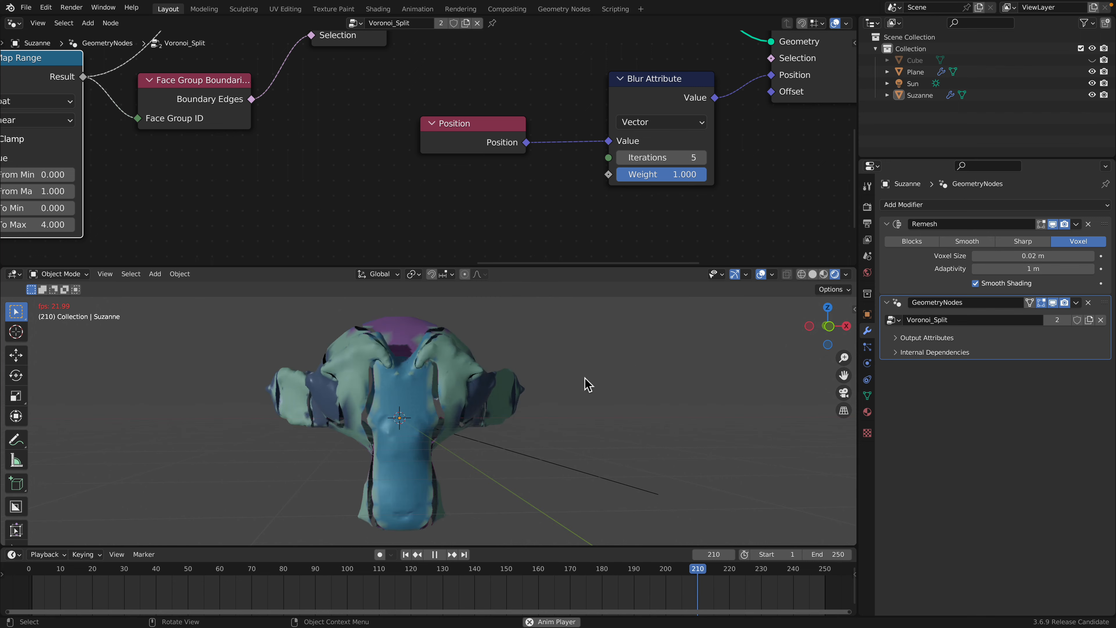
{"action": "key", "text": "space"}
{"action": "middle_click_drag", "start_coordinate": [587, 384], "coordinate": [481, 393]}
{"action": "key", "text": "space"}
{"action": "key", "text": "space"}
{"action": "key", "text": "ctrl+s"}
{"action": "key", "text": "space"}
{"action": "key", "text": "space"}
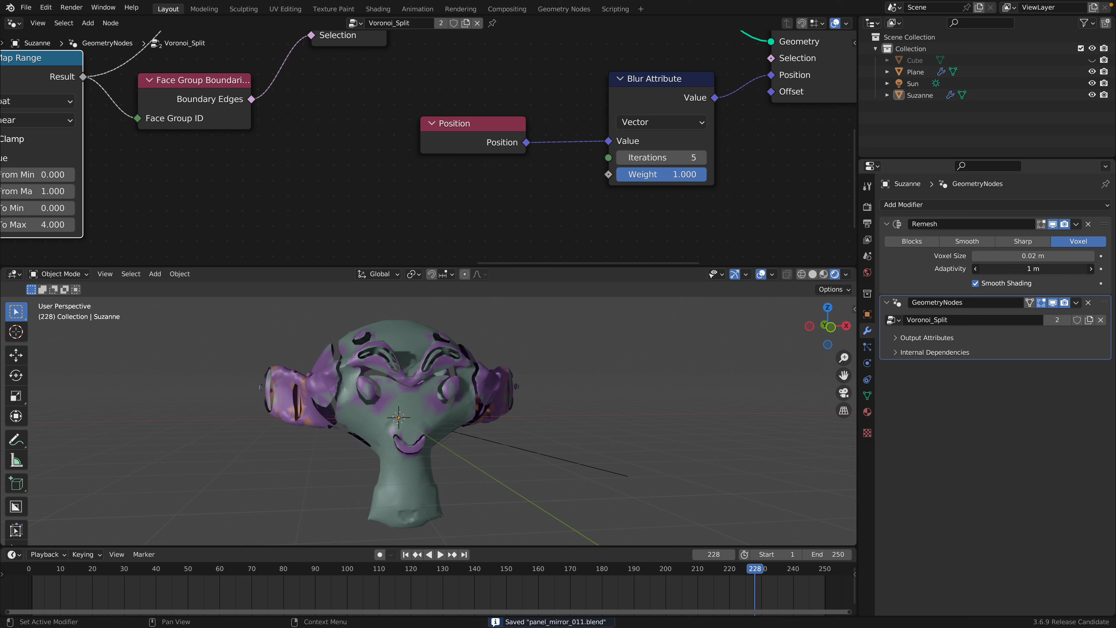
{"action": "mouse_move", "coordinate": [1033, 269]}
{"action": "left_mouse_down"}
{"action": "mouse_move", "coordinate": [1022, 269]}
{"action": "mouse_move", "coordinate": [1033, 270]}
{"action": "left_mouse_up"}
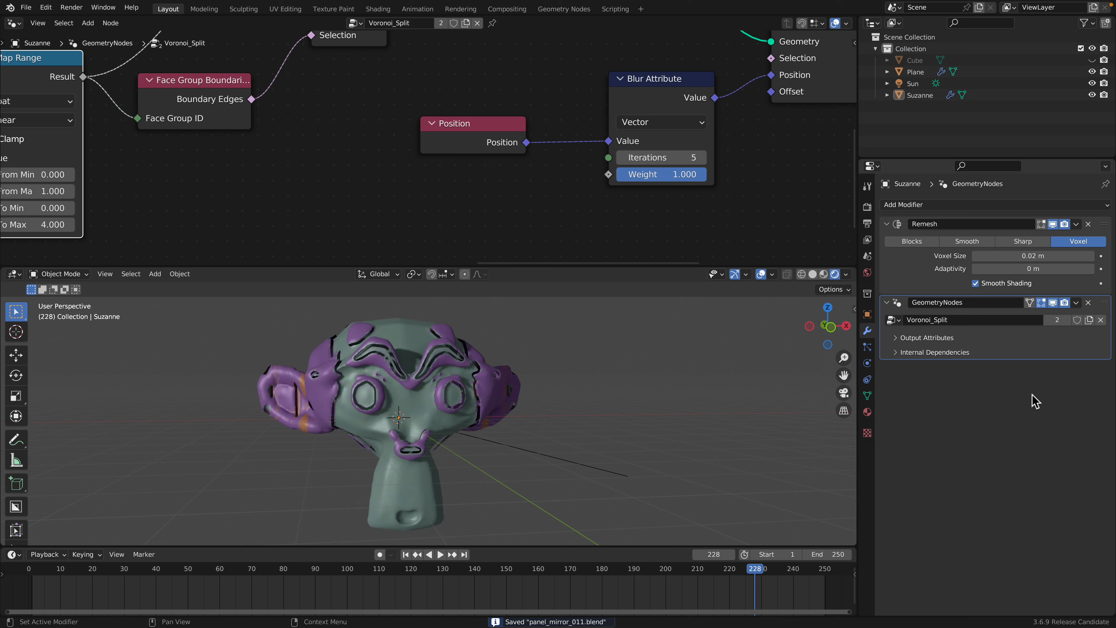
Step: Try a Solidify modifier on Suzanne with a brief animation preview, and remove it
{"action": "left_click", "coordinate": [1015, 205]}
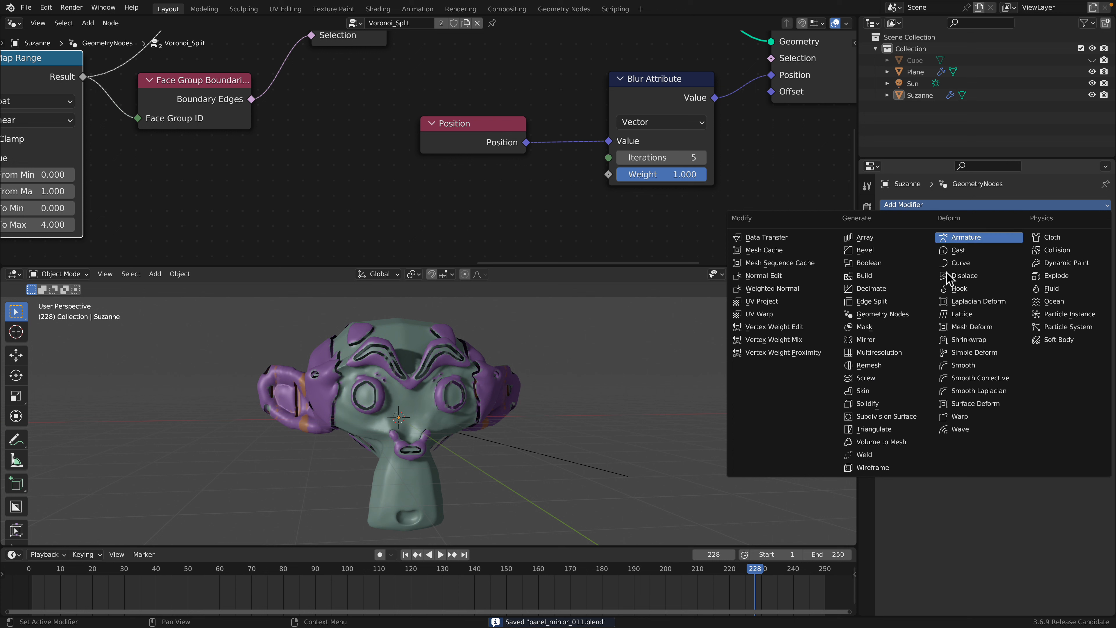
{"action": "left_click", "coordinate": [892, 403]}
{"action": "middle_click_drag", "start_coordinate": [616, 425], "coordinate": [582, 442]}
{"action": "key", "text": "space"}
{"action": "key", "text": "space"}
{"action": "left_click", "coordinate": [1088, 369]}
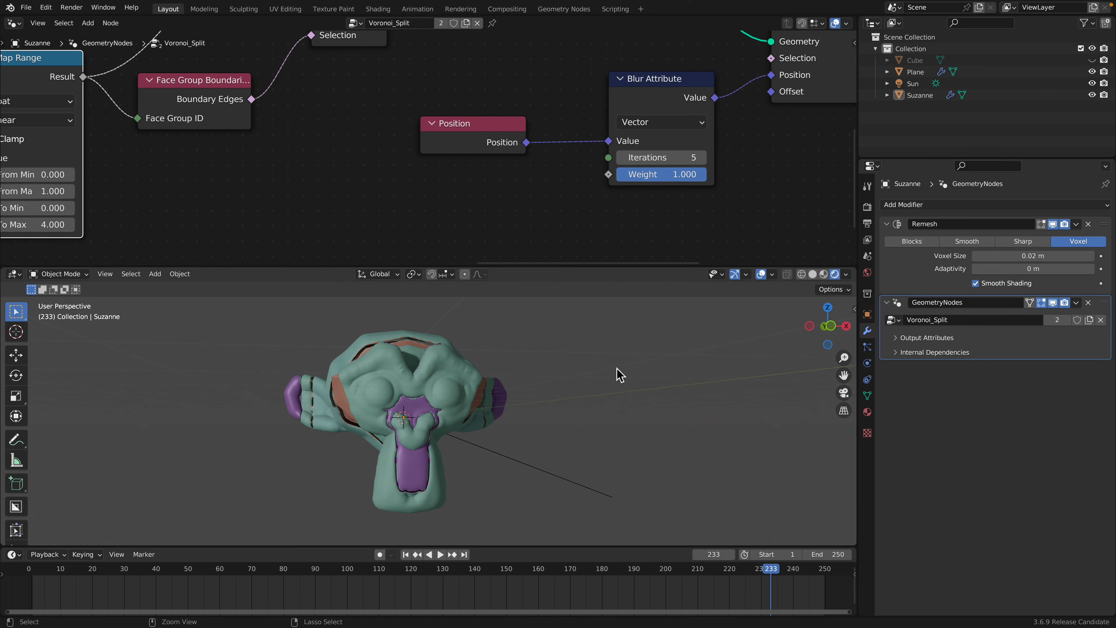
Step: Save the file, enlarge the 3D viewport, and examine the panels on Suzanne up close while playing the animation in short bursts
{"action": "key", "text": "ctrl+s"}
{"action": "middle_click_drag", "start_coordinate": [618, 374], "coordinate": [594, 372]}
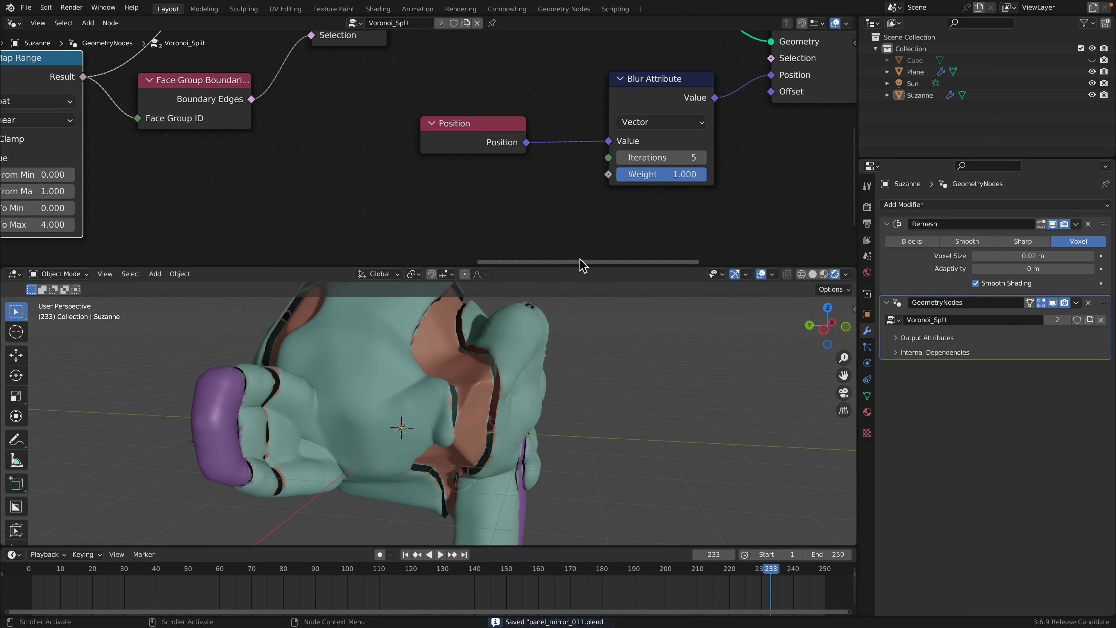
{"action": "left_click_drag", "start_coordinate": [585, 268], "coordinate": [585, 182]}
{"action": "middle_click_drag", "start_coordinate": [515, 304], "coordinate": [495, 328]}
{"action": "key", "text": "space"}
{"action": "key", "text": "space"}
{"action": "key", "text": "space"}
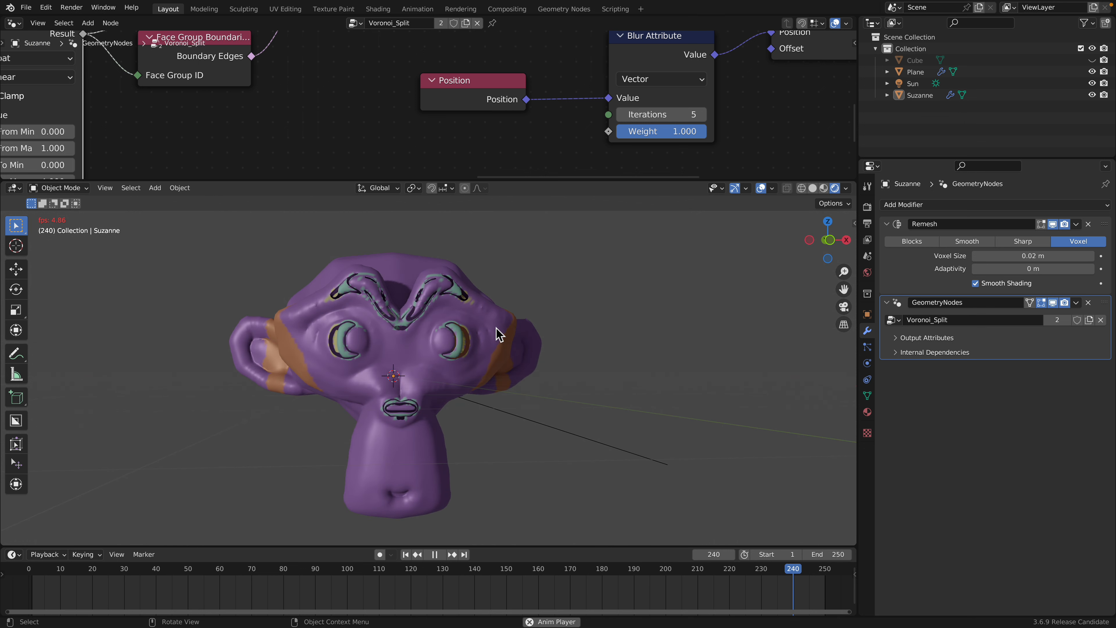
{"action": "key", "text": "space"}
{"action": "key", "text": "space"}
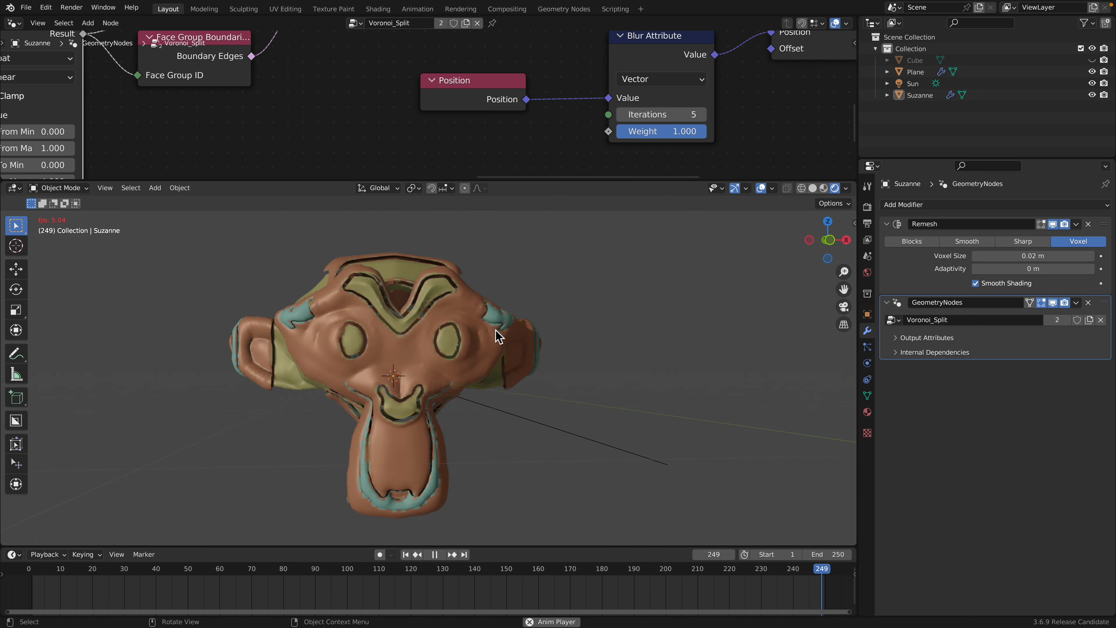
{"action": "key", "text": "space"}
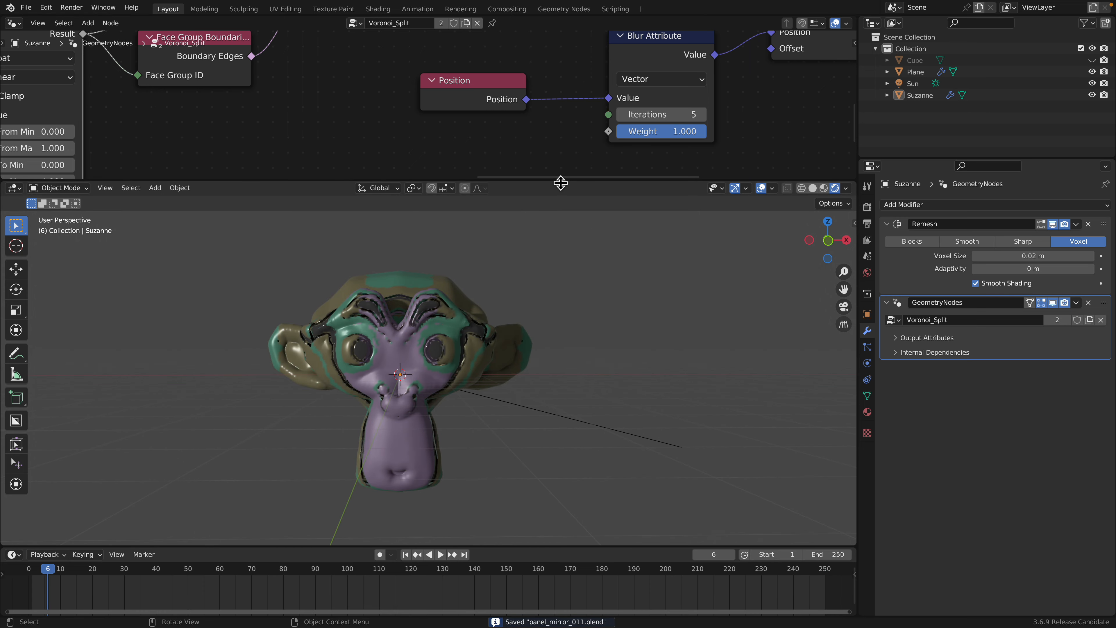
Step: Enlarge the node editor and examine the Voronoi_Split tree back to its beginning
{"action": "left_click_drag", "start_coordinate": [561, 183], "coordinate": [556, 418]}
{"action": "scroll", "coordinate": [545, 387], "scroll_direction": "down", "scroll_amount": 10}
{"action": "middle_click_drag", "start_coordinate": [502, 338], "coordinate": [611, 378]}
{"action": "middle_click_drag", "start_coordinate": [481, 224], "coordinate": [699, 226]}
{"action": "middle_click_drag", "start_coordinate": [237, 217], "coordinate": [679, 176]}
{"action": "middle_click_drag", "start_coordinate": [301, 170], "coordinate": [310, 214]}
Step: Adjust the placement of the nodes around the Bounding Box at the start of the Voronoi_Split tree
{"action": "left_click_drag", "start_coordinate": [246, 157], "coordinate": [233, 87]}
{"action": "scroll", "coordinate": [221, 199], "scroll_direction": "up", "scroll_amount": 2}
{"action": "left_click_drag", "start_coordinate": [221, 234], "coordinate": [143, 153]}
{"action": "scroll", "coordinate": [169, 186], "scroll_direction": "up", "scroll_amount": 1}
{"action": "middle_click_drag", "start_coordinate": [208, 178], "coordinate": [108, 140]}
{"action": "scroll", "coordinate": [185, 171], "scroll_direction": "up", "scroll_amount": 1}
{"action": "left_click_drag", "start_coordinate": [219, 182], "coordinate": [206, 173]}
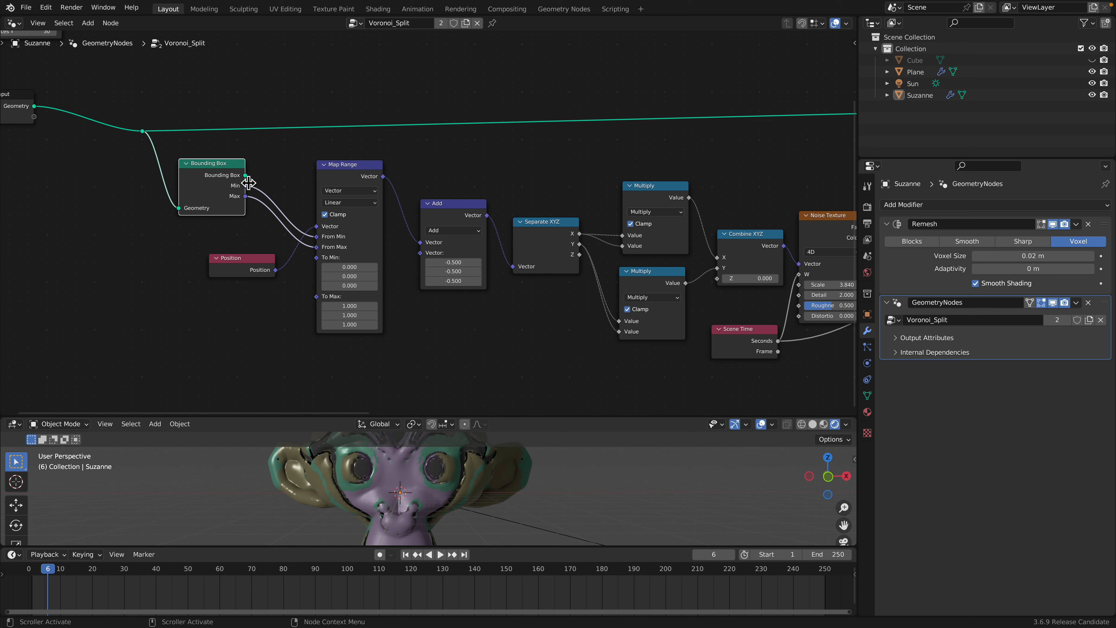
{"action": "left_click_drag", "start_coordinate": [227, 178], "coordinate": [234, 182]}
Step: Enlarge the 3D viewport and slightly reposition the vector Map Range, Position, Add and Separate XYZ nodes
{"action": "left_click_drag", "start_coordinate": [434, 420], "coordinate": [429, 259]}
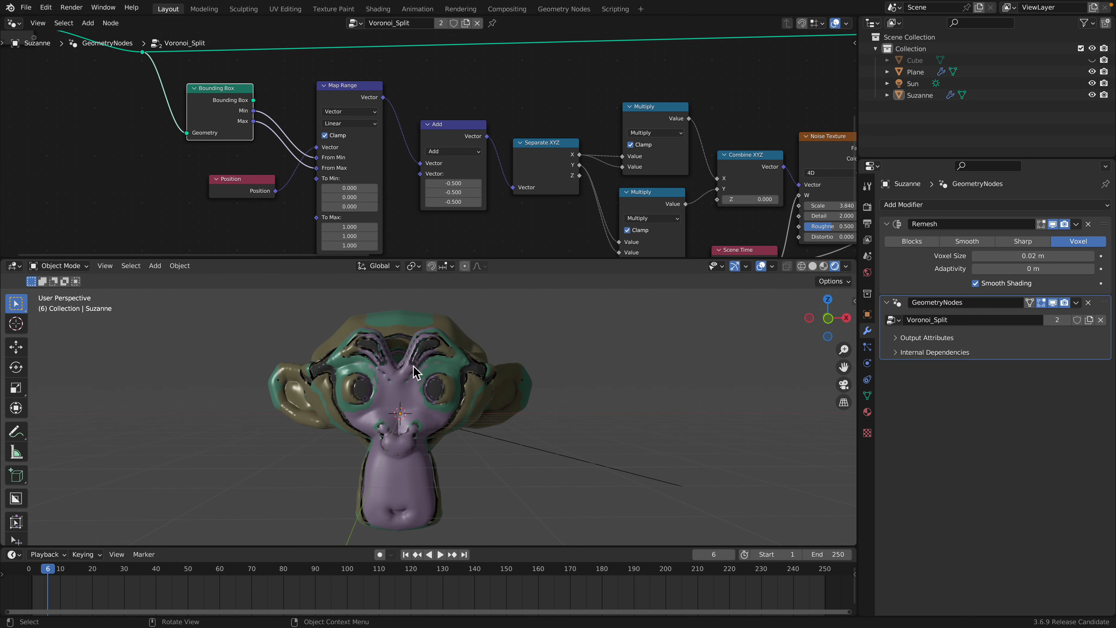
{"action": "middle_click_drag", "start_coordinate": [428, 395], "coordinate": [405, 405]}
{"action": "mouse_move", "coordinate": [354, 105]}
{"action": "left_mouse_down"}
{"action": "mouse_move", "coordinate": [361, 88]}
{"action": "mouse_move", "coordinate": [356, 96]}
{"action": "left_mouse_up"}
{"action": "left_click_drag", "start_coordinate": [258, 178], "coordinate": [243, 168]}
{"action": "left_click_drag", "start_coordinate": [337, 80], "coordinate": [342, 94]}
{"action": "left_click_drag", "start_coordinate": [455, 129], "coordinate": [445, 127]}
{"action": "middle_click_drag", "start_coordinate": [439, 126], "coordinate": [293, 129]}
{"action": "left_click_drag", "start_coordinate": [381, 157], "coordinate": [384, 148]}
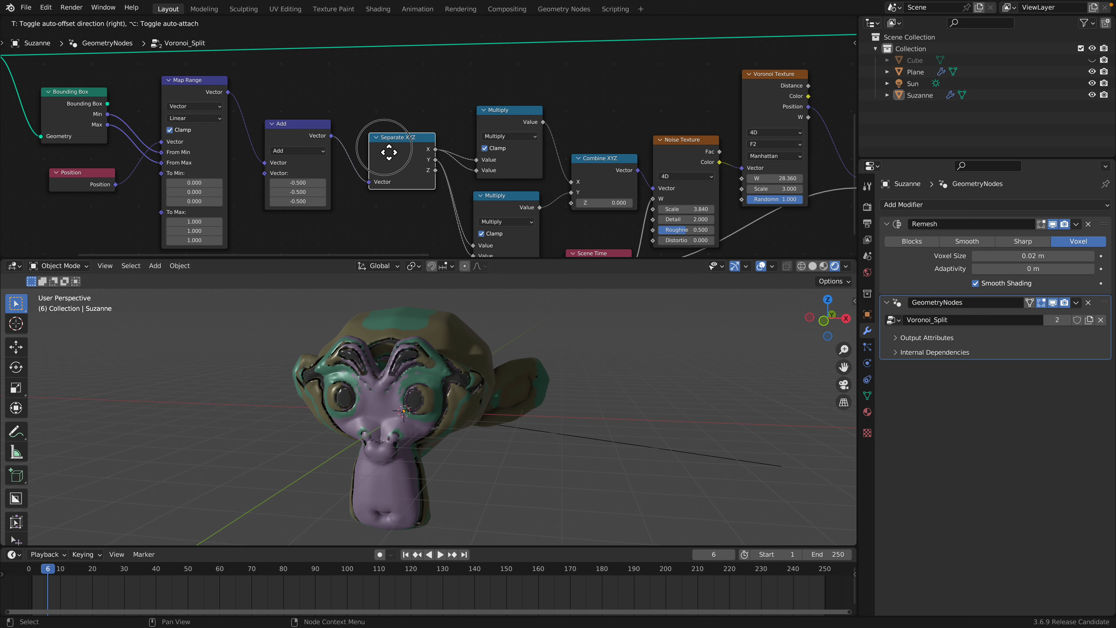
{"action": "left_click", "coordinate": [389, 153]}
Step: Review the Noise and Voronoi Texture nodes in an enlarged node editor, and nudge the float Map Range and Face Group Boundaries nodes
{"action": "middle_click_drag", "start_coordinate": [434, 143], "coordinate": [245, 92]}
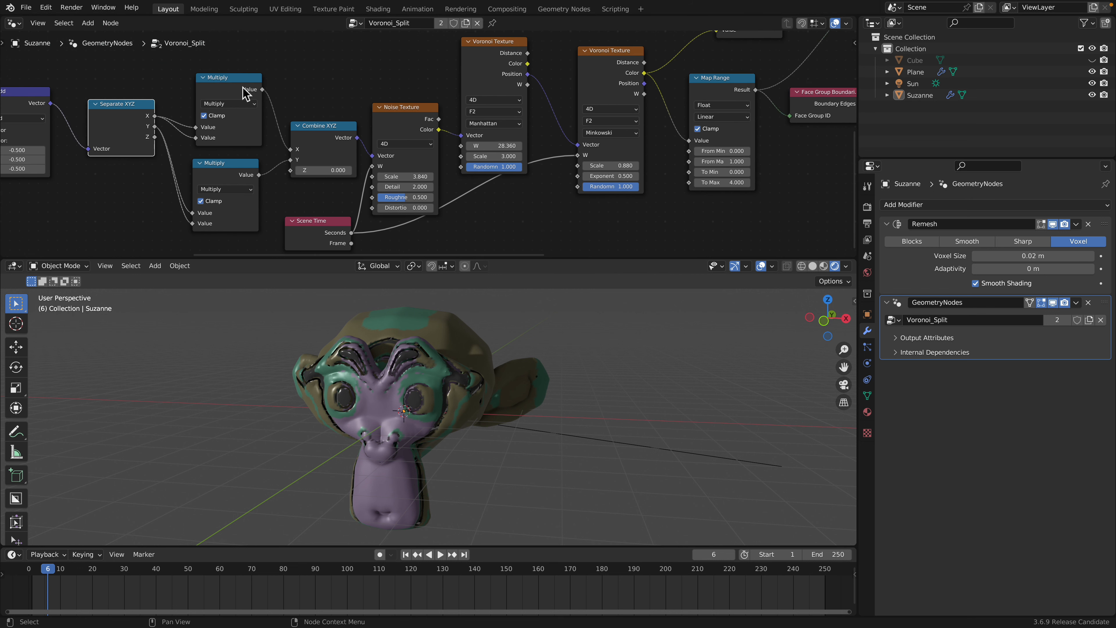
{"action": "middle_click_drag", "start_coordinate": [360, 147], "coordinate": [336, 188]}
{"action": "middle_click_drag", "start_coordinate": [488, 146], "coordinate": [407, 147]}
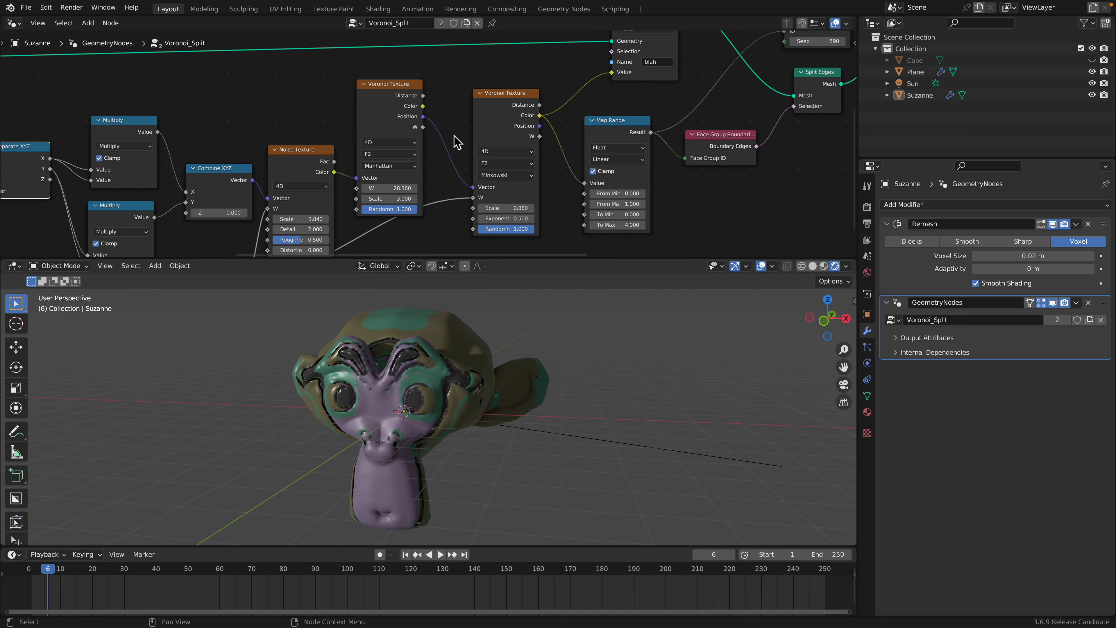
{"action": "left_click_drag", "start_coordinate": [568, 261], "coordinate": [566, 344]}
{"action": "middle_click_drag", "start_coordinate": [595, 165], "coordinate": [496, 212]}
{"action": "left_click_drag", "start_coordinate": [530, 216], "coordinate": [535, 223]}
{"action": "left_click_drag", "start_coordinate": [612, 229], "coordinate": [620, 245]}
{"action": "middle_click_drag", "start_coordinate": [604, 230], "coordinate": [496, 241]}
{"action": "scroll", "coordinate": [496, 242], "scroll_direction": "up", "scroll_amount": 3}
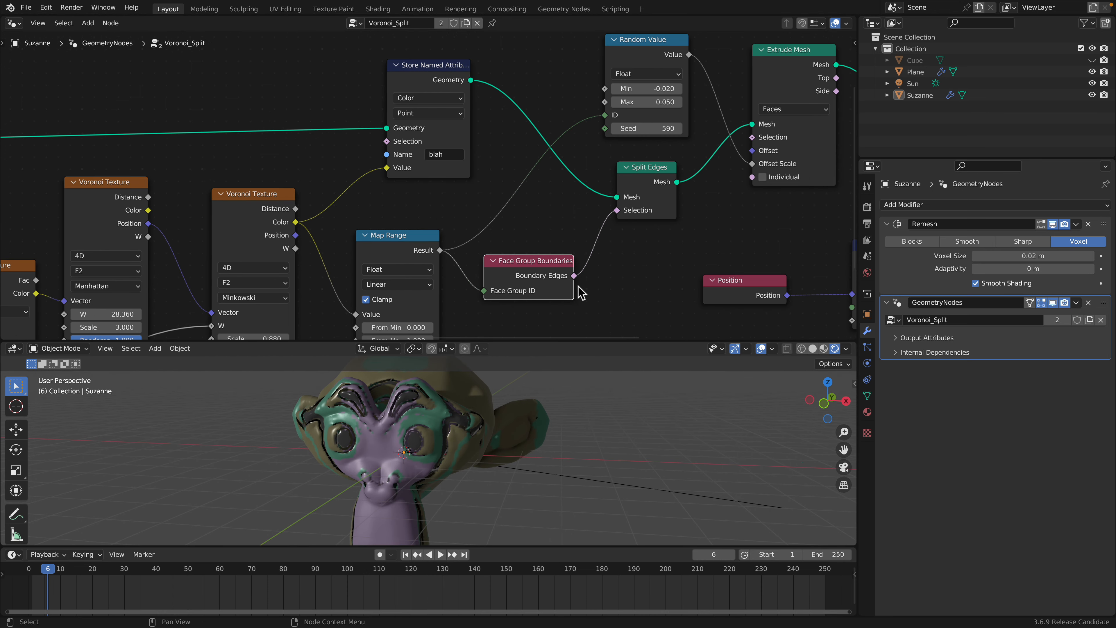
Step: Slightly reposition the Face Group Boundaries and Split Edges nodes while reviewing how the panel edges are split
{"action": "left_click_drag", "start_coordinate": [576, 290], "coordinate": [591, 291]}
{"action": "left_click_drag", "start_coordinate": [523, 263], "coordinate": [510, 258]}
{"action": "middle_click_drag", "start_coordinate": [617, 216], "coordinate": [528, 202]}
{"action": "left_click_drag", "start_coordinate": [569, 158], "coordinate": [567, 159]}
{"action": "middle_click_drag", "start_coordinate": [570, 182], "coordinate": [463, 201]}
{"action": "scroll", "coordinate": [464, 201], "scroll_direction": "down", "scroll_amount": 2}
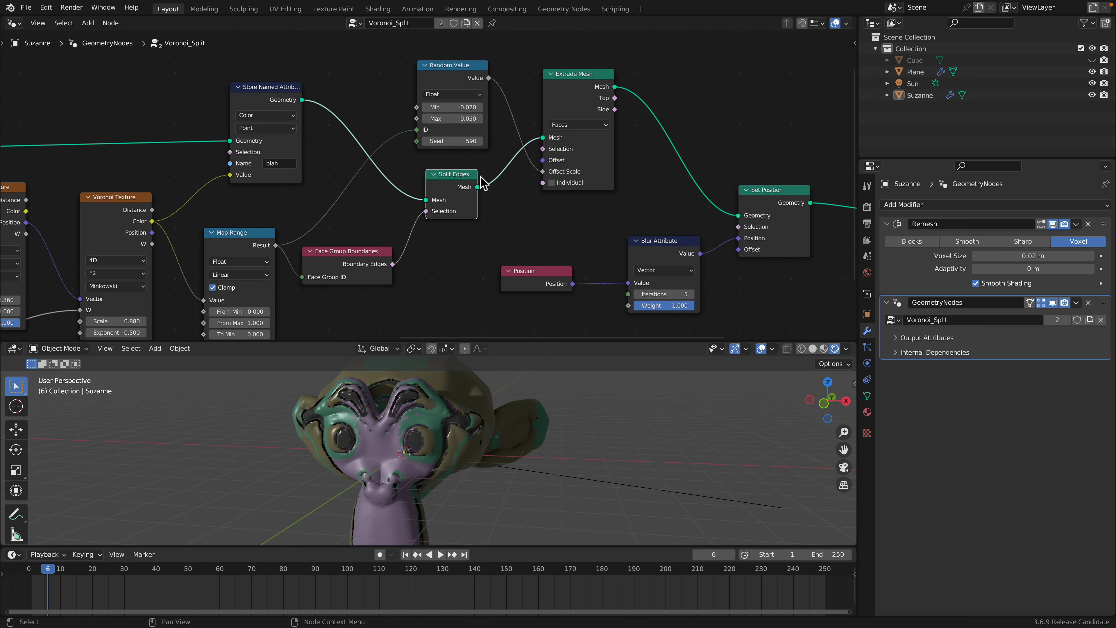
Step: Toggle the Individual option of the Extrude Mesh node to compare both results, and leave it enabled
{"action": "left_click_drag", "start_coordinate": [570, 100], "coordinate": [571, 97]}
{"action": "middle_click_drag", "start_coordinate": [573, 134], "coordinate": [535, 116]}
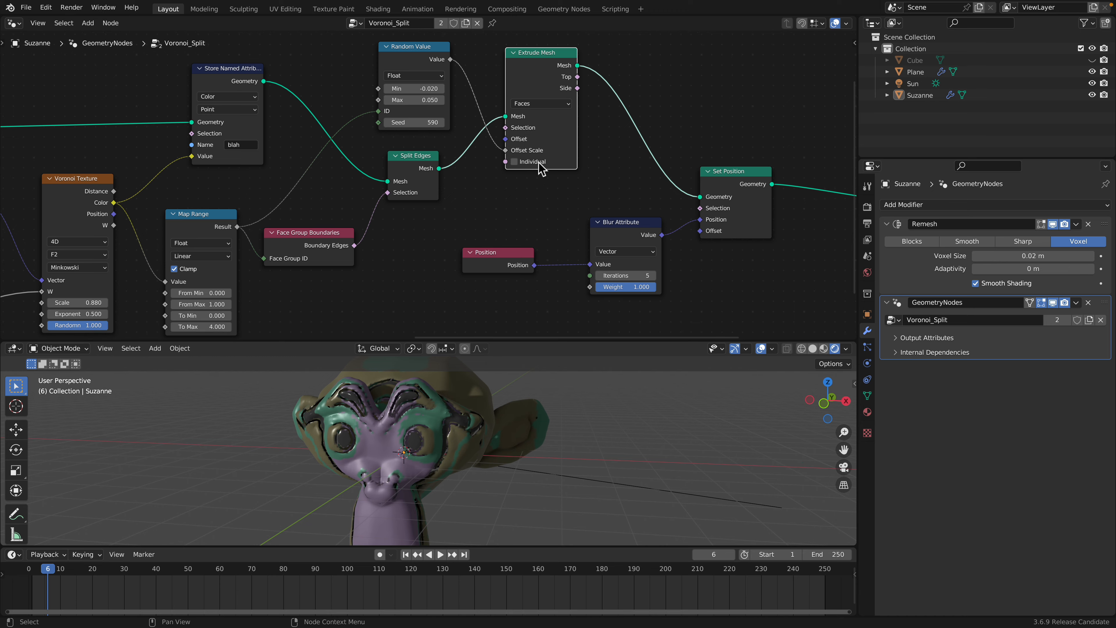
{"action": "left_click", "coordinate": [530, 163]}
{"action": "left_click", "coordinate": [531, 162]}
{"action": "left_click", "coordinate": [531, 163]}
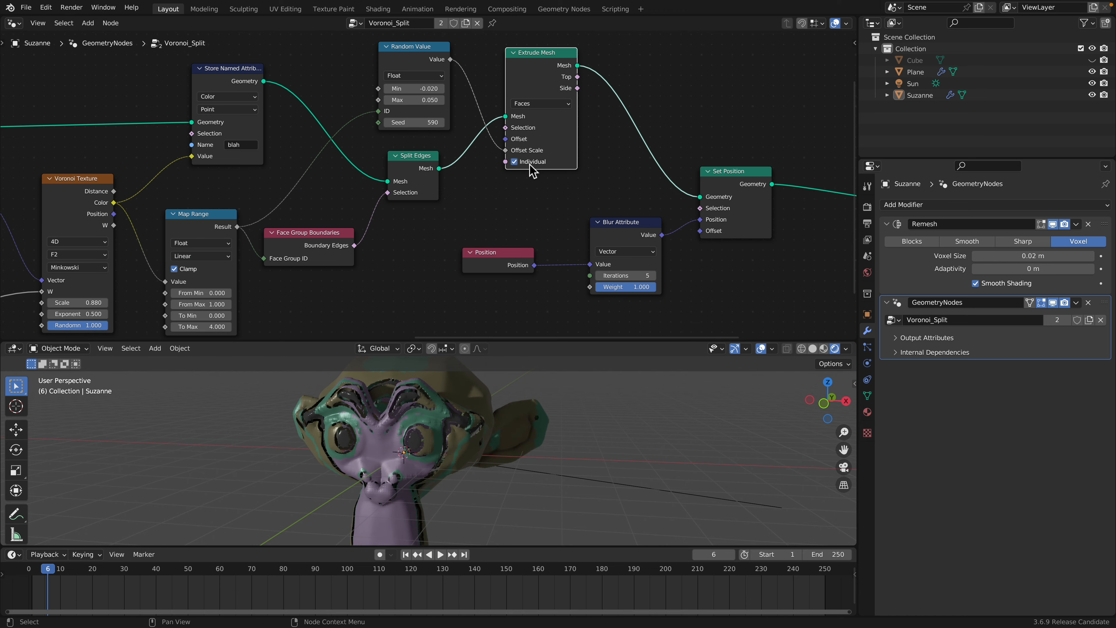
Step: Disable the Individual option of the Extrude Mesh node and save the file
{"action": "left_click", "coordinate": [525, 162]}
{"action": "key", "text": "ctrl+s"}
Step: Set the Random Value seed to 738 and move the Blur Attribute and Position nodes slightly upward
{"action": "scroll", "coordinate": [423, 115], "scroll_direction": "up", "scroll_amount": 3}
{"action": "middle_click_drag", "start_coordinate": [401, 143], "coordinate": [398, 134]}
{"action": "left_click_drag", "start_coordinate": [414, 115], "coordinate": [446, 116]}
{"action": "left_click_drag", "start_coordinate": [662, 244], "coordinate": [644, 224]}
{"action": "left_click_drag", "start_coordinate": [544, 280], "coordinate": [543, 249]}
Step: Set the Blur Attribute iterations to 6 and save the file
{"action": "middle_click_drag", "start_coordinate": [586, 245], "coordinate": [506, 212]}
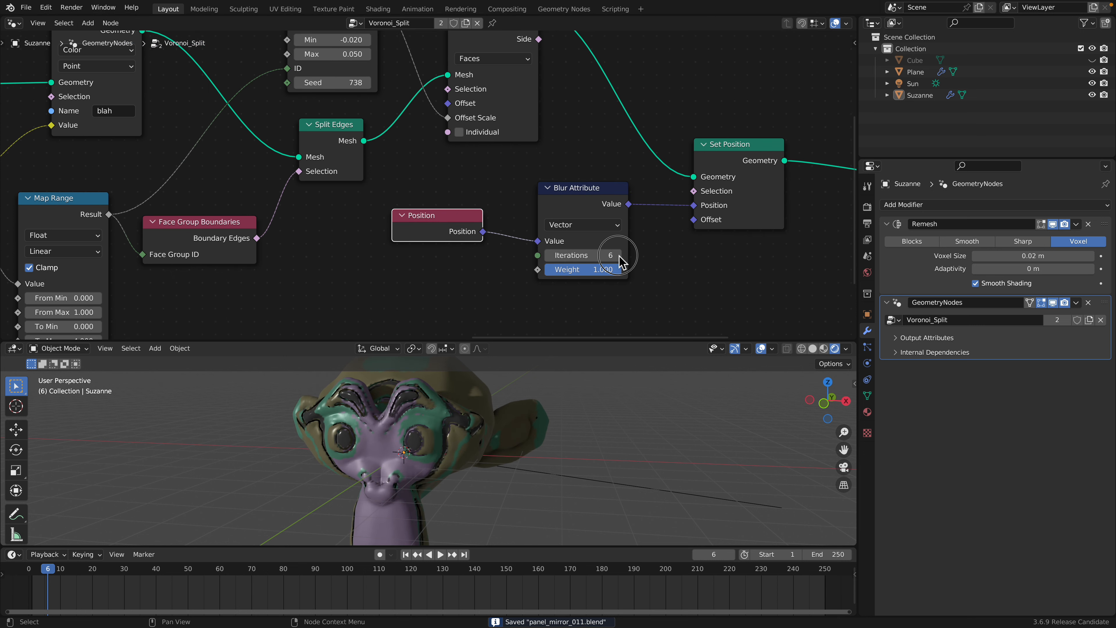
{"action": "mouse_move", "coordinate": [618, 270]}
{"action": "left_mouse_down"}
{"action": "mouse_move", "coordinate": [545, 269]}
{"action": "mouse_move", "coordinate": [622, 269]}
{"action": "left_mouse_up"}
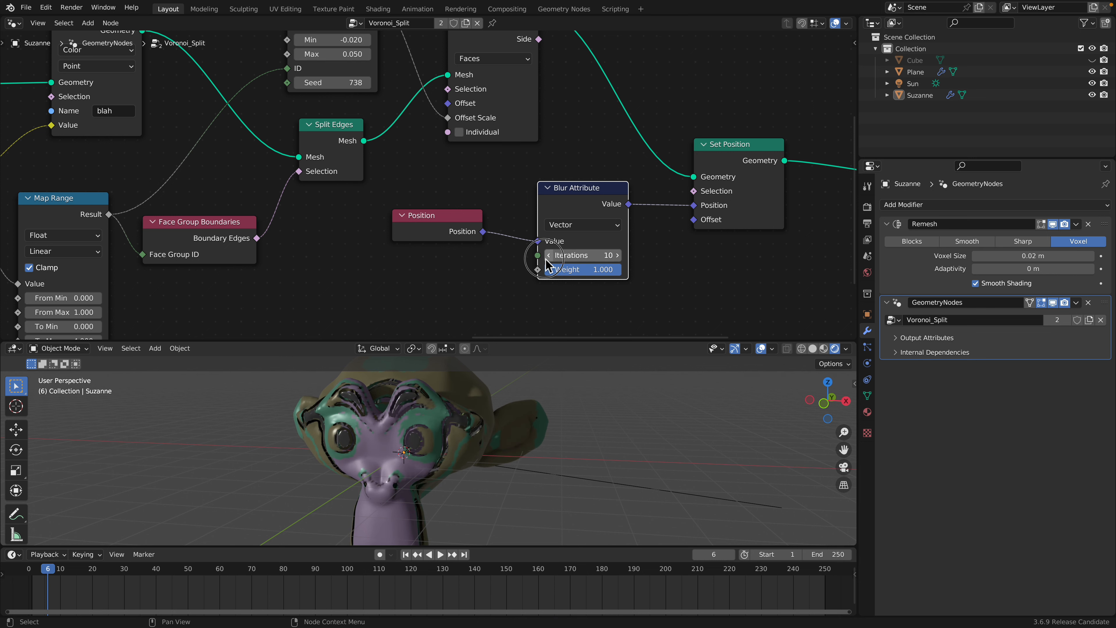
{"action": "key", "text": "ctrl+s"}
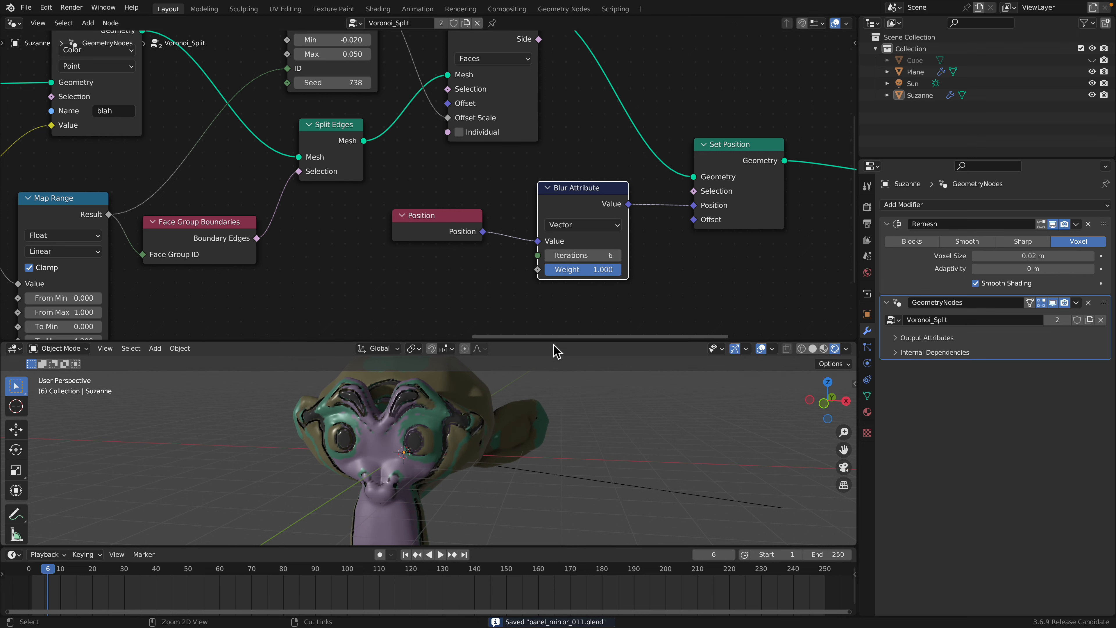
Step: Enlarge the 3D viewport slightly and move the Set Position, Set Material and Group Output nodes up closer to the chain
{"action": "left_click_drag", "start_coordinate": [556, 341], "coordinate": [559, 316]}
{"action": "middle_click_drag", "start_coordinate": [705, 205], "coordinate": [425, 214]}
{"action": "left_click_drag", "start_coordinate": [449, 160], "coordinate": [449, 121]}
{"action": "scroll", "coordinate": [453, 132], "scroll_direction": "down", "scroll_amount": 3}
{"action": "middle_click_drag", "start_coordinate": [476, 162], "coordinate": [352, 186]}
{"action": "left_click_drag", "start_coordinate": [523, 169], "coordinate": [477, 137]}
{"action": "left_click_drag", "start_coordinate": [712, 187], "coordinate": [660, 149]}
{"action": "scroll", "coordinate": [429, 172], "scroll_direction": "down", "scroll_amount": 4}
{"action": "middle_click_drag", "start_coordinate": [337, 143], "coordinate": [468, 156]}
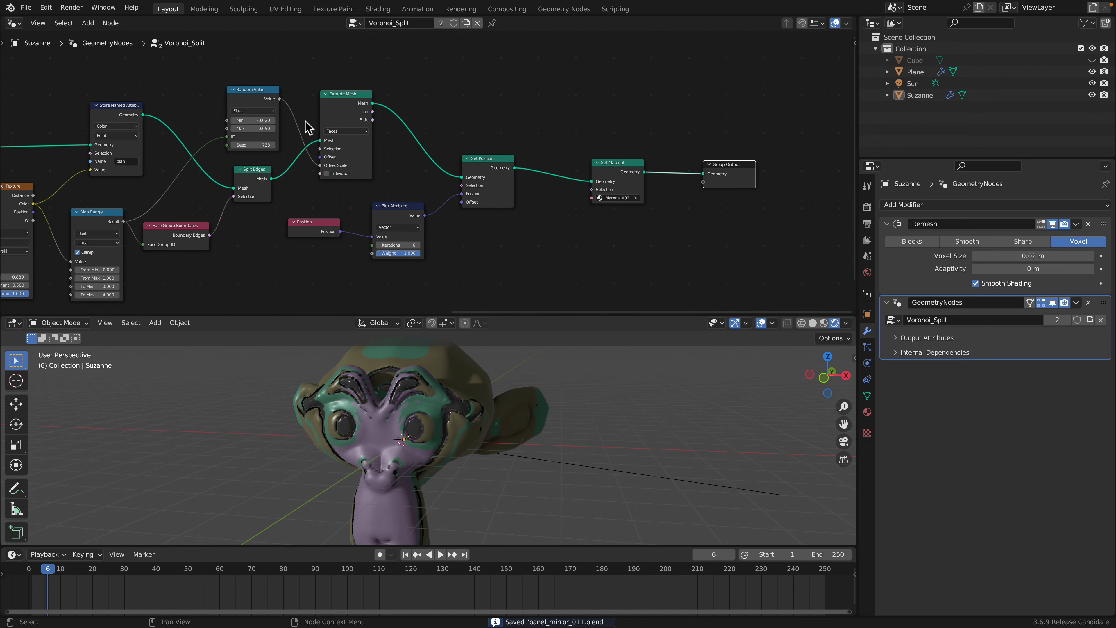
Step: Nudge the Random Value and Store Named Attribute nodes slightly upward
{"action": "left_click_drag", "start_coordinate": [267, 102], "coordinate": [263, 91]}
{"action": "middle_click_drag", "start_coordinate": [225, 123], "coordinate": [370, 130]}
{"action": "scroll", "coordinate": [370, 130], "scroll_direction": "up", "scroll_amount": 3}
{"action": "left_click_drag", "start_coordinate": [247, 122], "coordinate": [245, 119]}
{"action": "scroll", "coordinate": [496, 154], "scroll_direction": "down", "scroll_amount": 3}
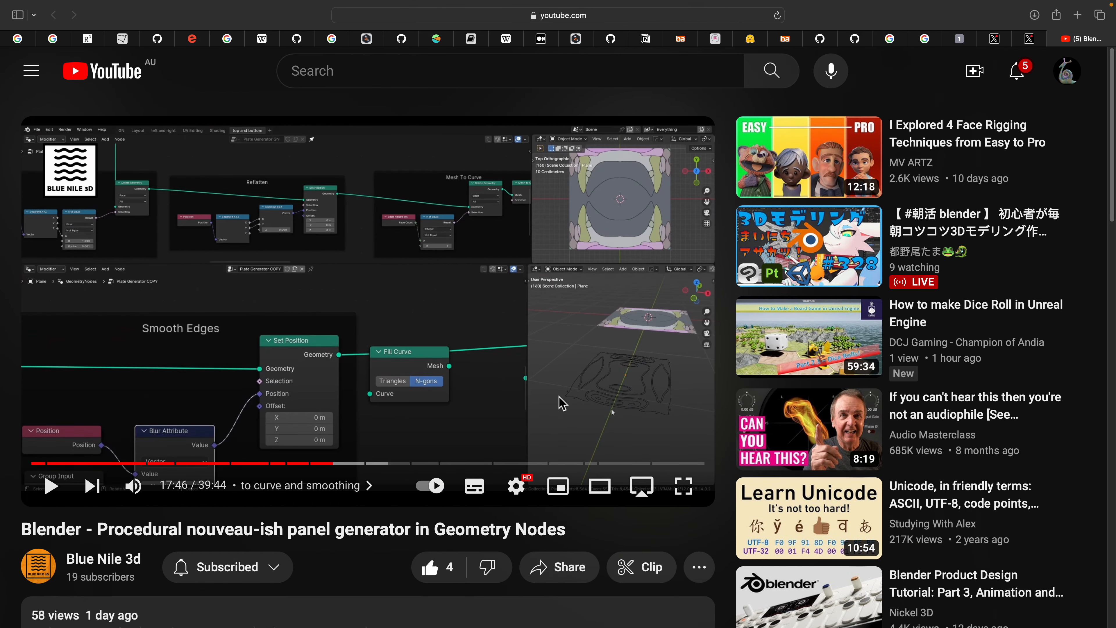
Step: Scrub the YouTube panel generator video to 20:41 in the "height based on colour" chapter and compare its node tree with the Blender setup
{"action": "mouse_move", "coordinate": [386, 463]}
{"action": "left_mouse_down"}
{"action": "mouse_move", "coordinate": [455, 472]}
{"action": "mouse_move", "coordinate": [373, 464]}
{"action": "left_mouse_up"}
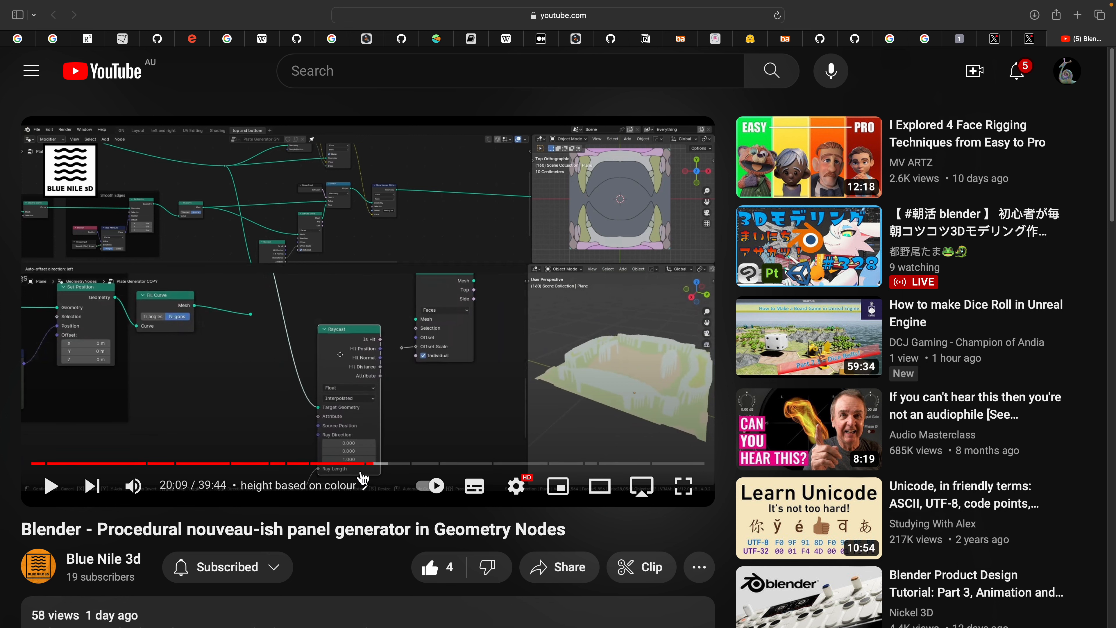
{"action": "mouse_move", "coordinate": [369, 464]}
{"action": "left_mouse_down"}
{"action": "mouse_move", "coordinate": [399, 469]}
{"action": "mouse_move", "coordinate": [388, 467]}
{"action": "left_mouse_up"}
{"action": "left_click", "coordinate": [378, 462]}
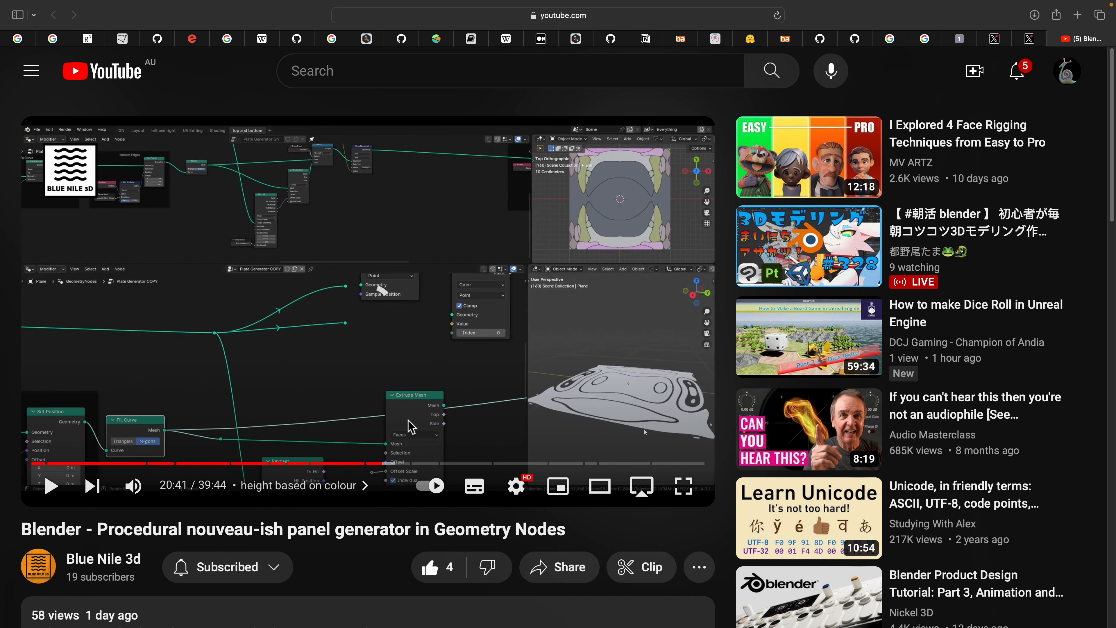
{"action": "key", "text": "ctrl+Left"}
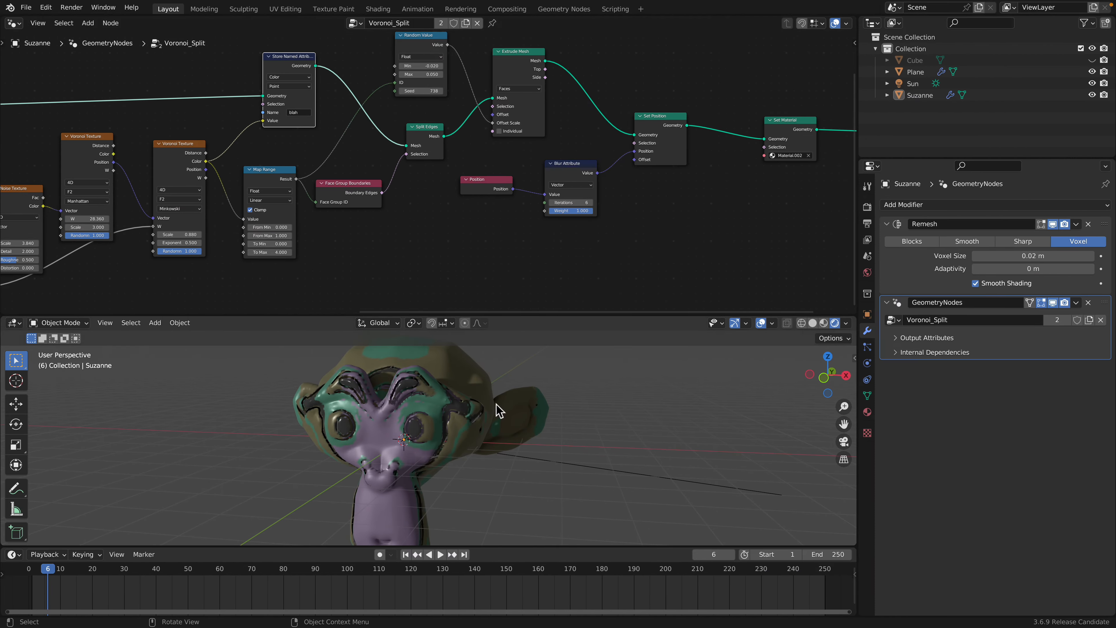
{"action": "key", "text": "ctrl+Right"}
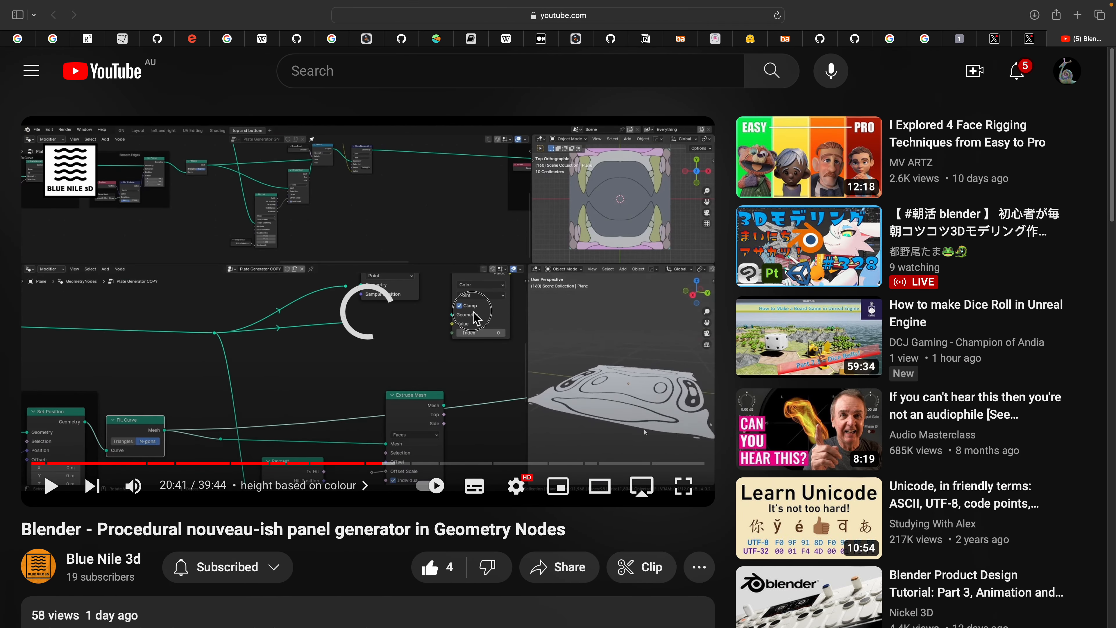
{"action": "scroll", "coordinate": [505, 345], "scroll_direction": "down", "scroll_amount": 3}
{"action": "scroll", "coordinate": [515, 357], "scroll_direction": "up", "scroll_amount": 3}
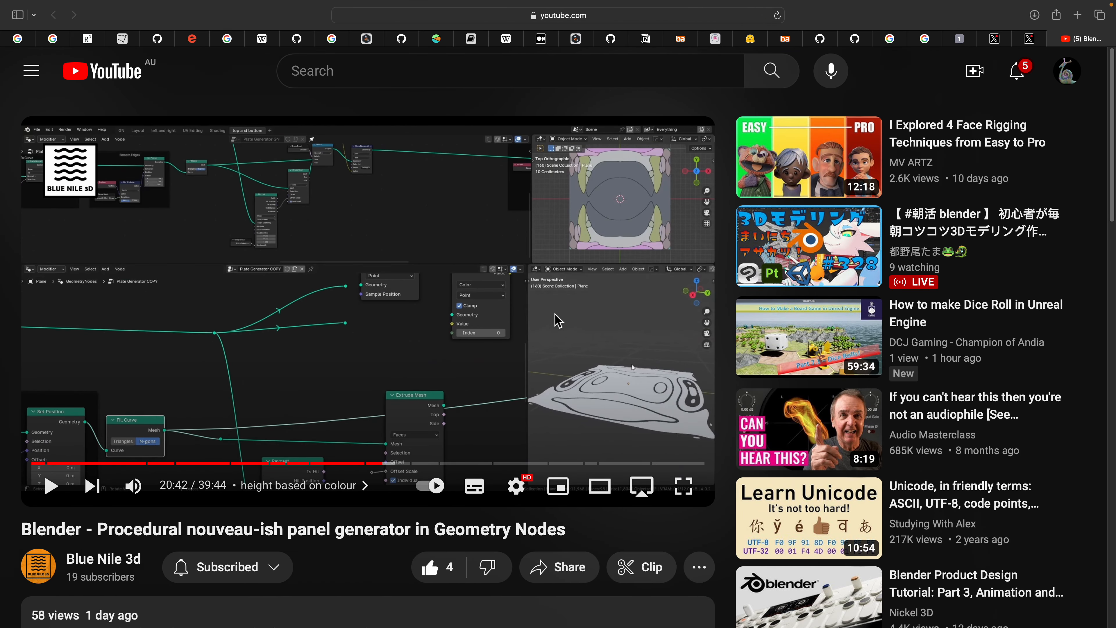
Step: Switch to Blender, enlarge the 3D viewport and play Suzanne's panel animation from frame 6 to frame 17
{"action": "key", "text": "ctrl+Left"}
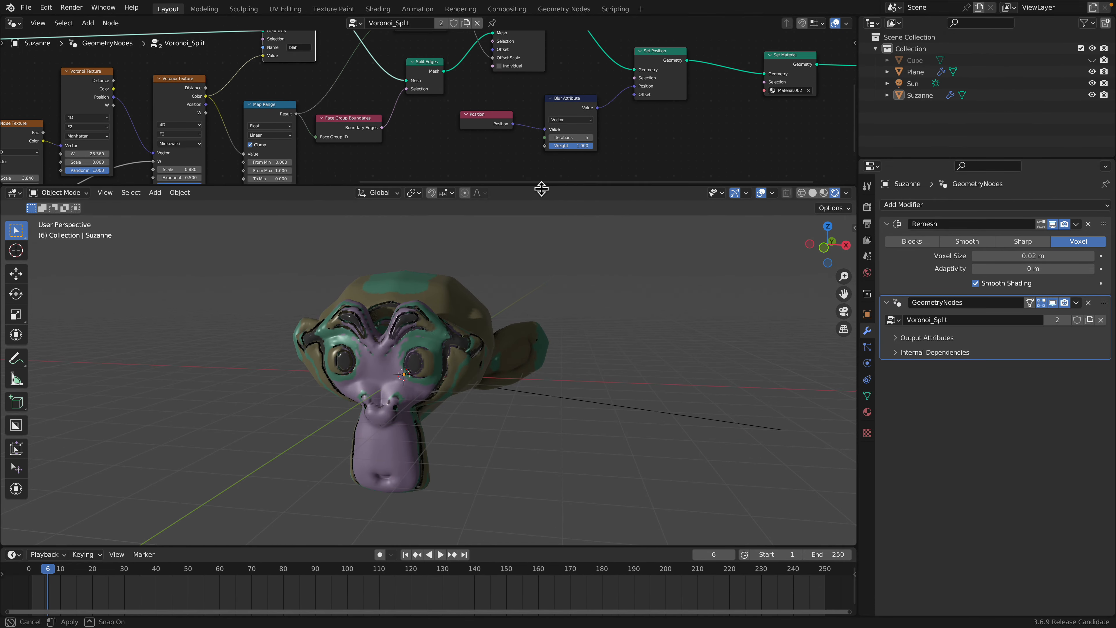
{"action": "left_click_drag", "start_coordinate": [542, 188], "coordinate": [542, 186]}
{"action": "middle_click_drag", "start_coordinate": [510, 262], "coordinate": [515, 293]}
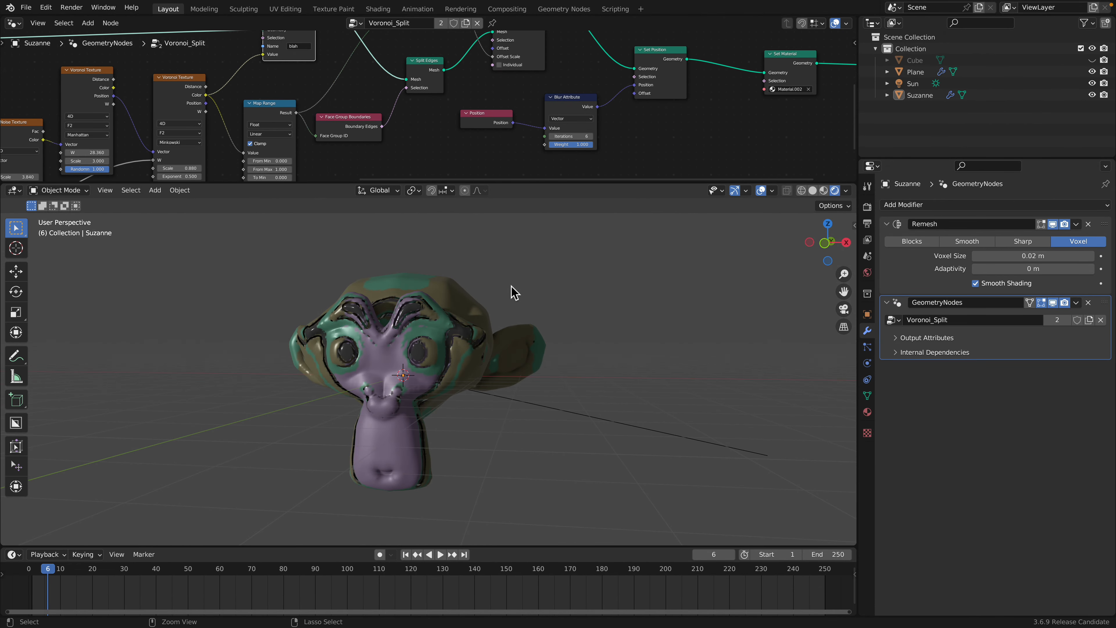
{"action": "key", "text": "space"}
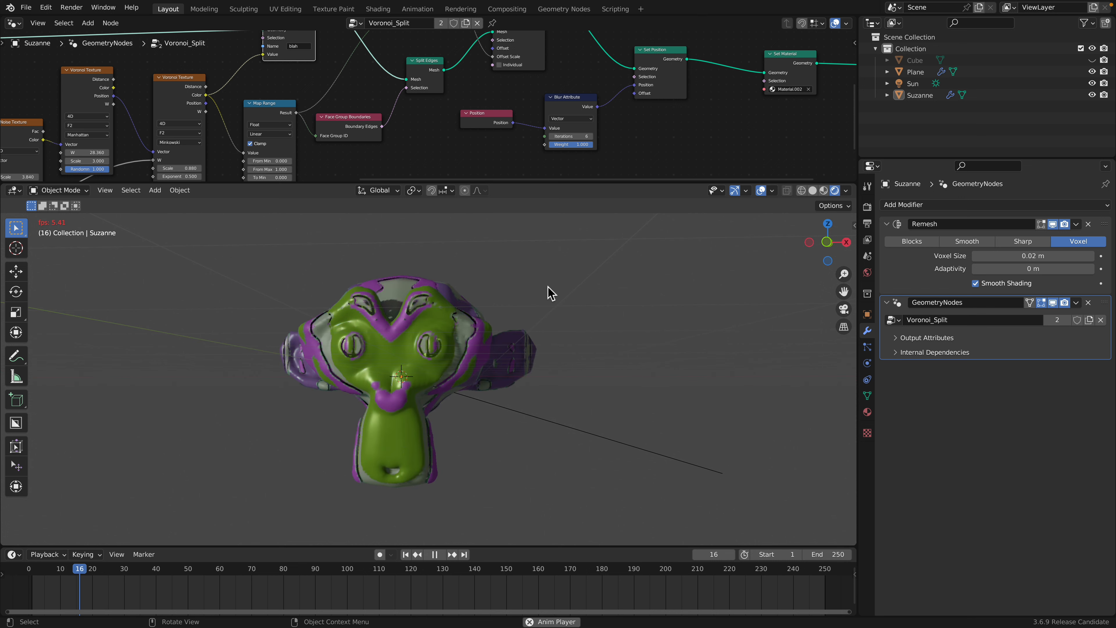
{"action": "key", "text": "space"}
{"action": "middle_click_drag", "start_coordinate": [548, 292], "coordinate": [548, 315]}
Step: Switch back to the YouTube panel generator video in the browser
{"action": "key", "text": "ctrl+Right"}
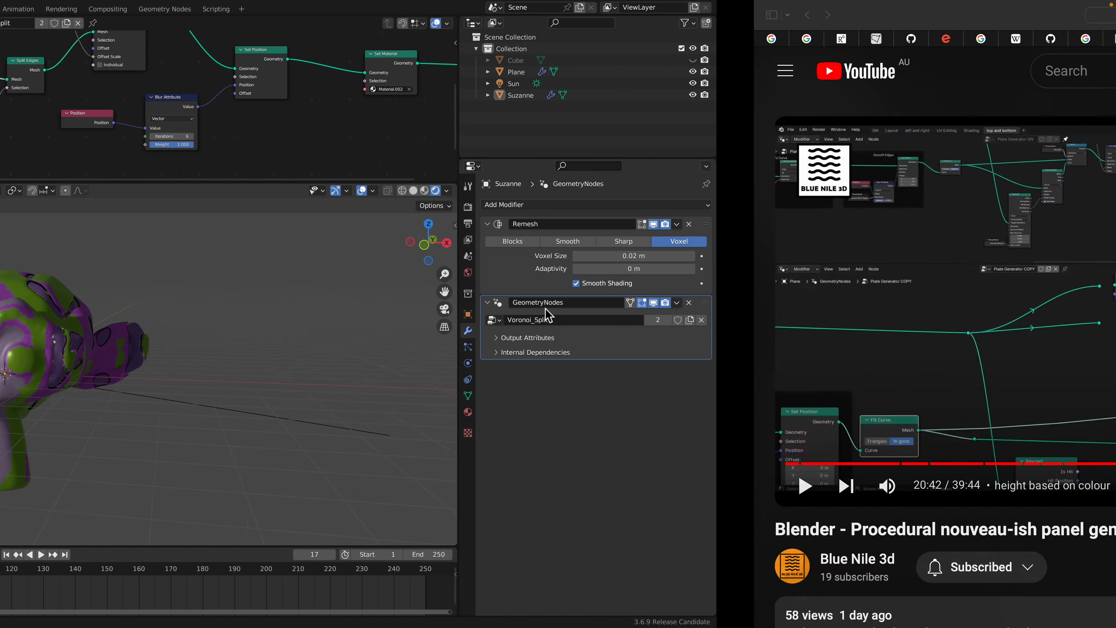